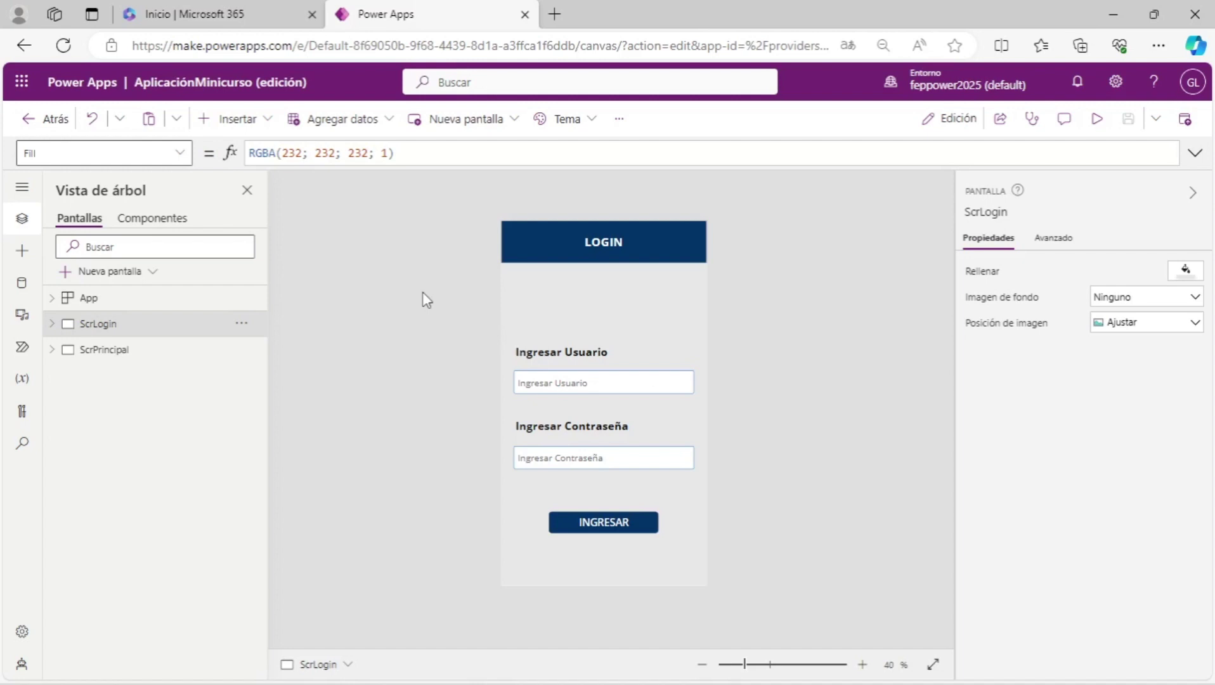
Open the app launcher to show the Microsoft 365 apps list.
left_click(22, 84)
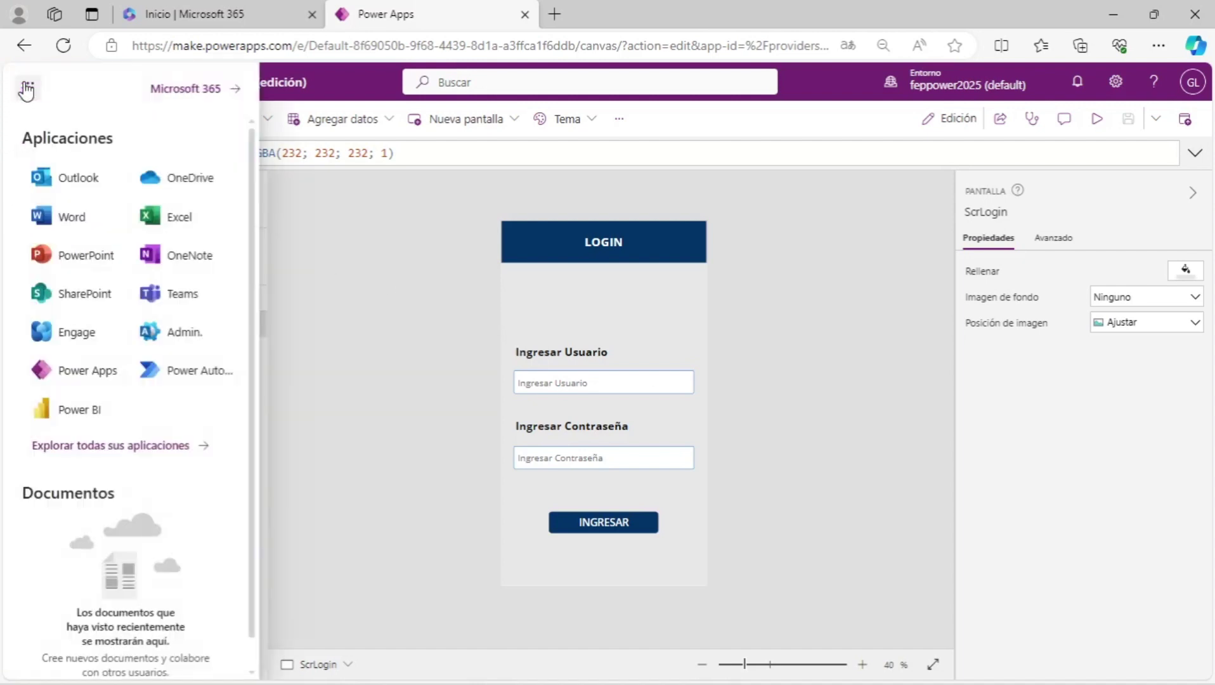
Launch Excel, create a blank workbook (Libro) and dismiss the privacy notice.
left_click(181, 219)
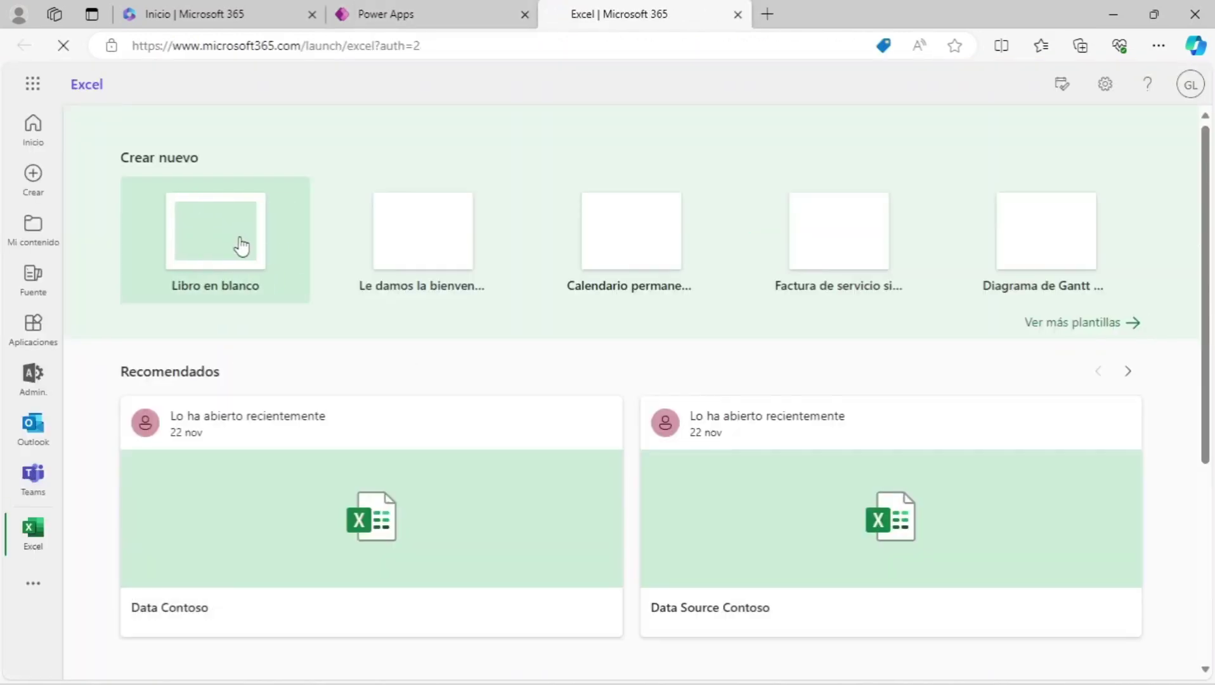
left_click(239, 246)
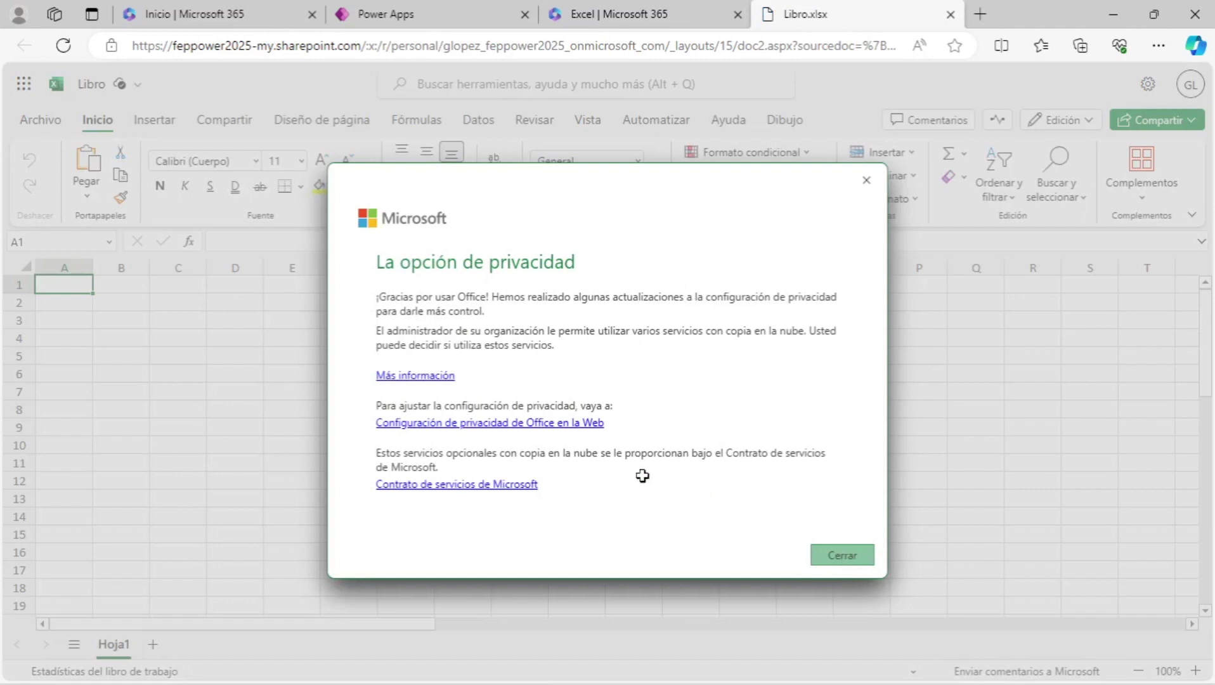
left_click(805, 549)
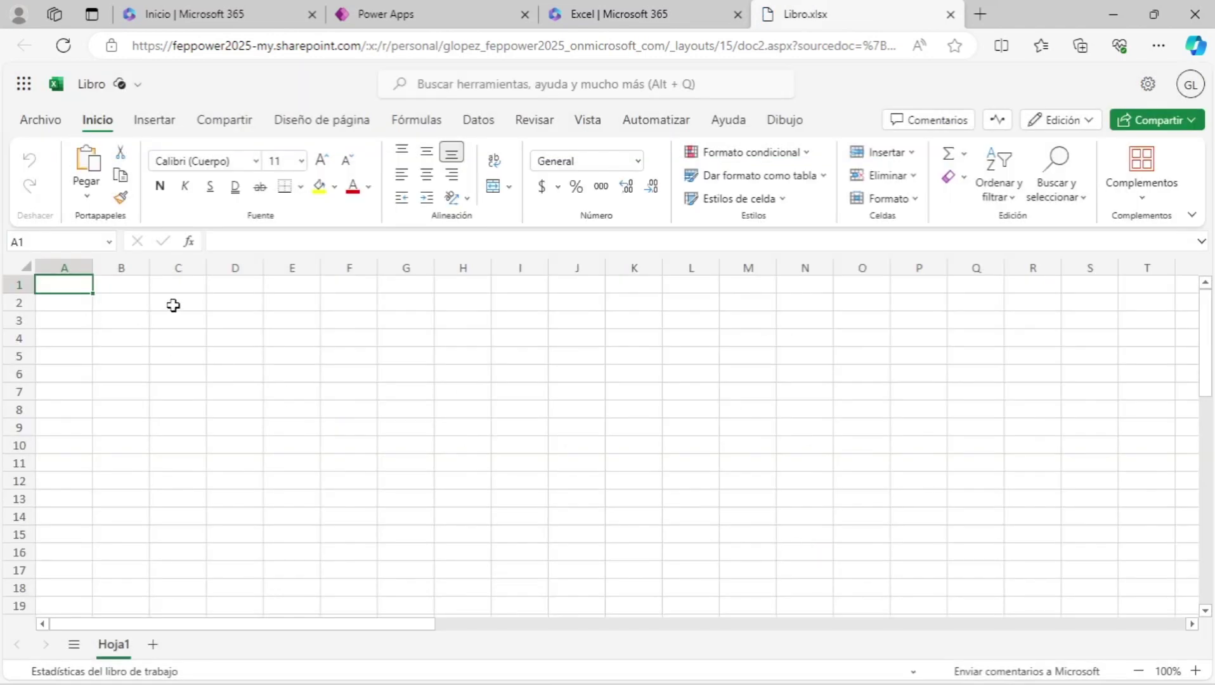
scroll(171, 306, "up", 2, "ctrl")
scroll(168, 381, "up", 2, "ctrl")
scroll(229, 419, "up", 2, "ctrl")
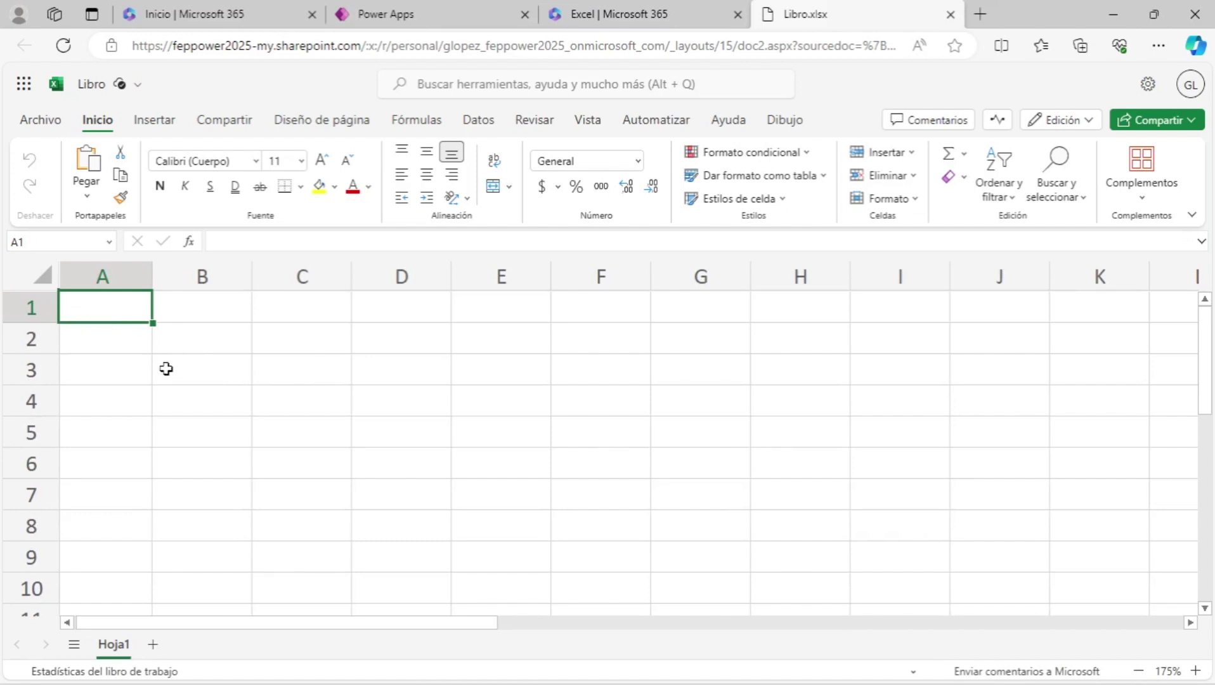
Enter the headers Nombre, Apellidos, Curso and Turno in A1 to D1.
type("Nombr")
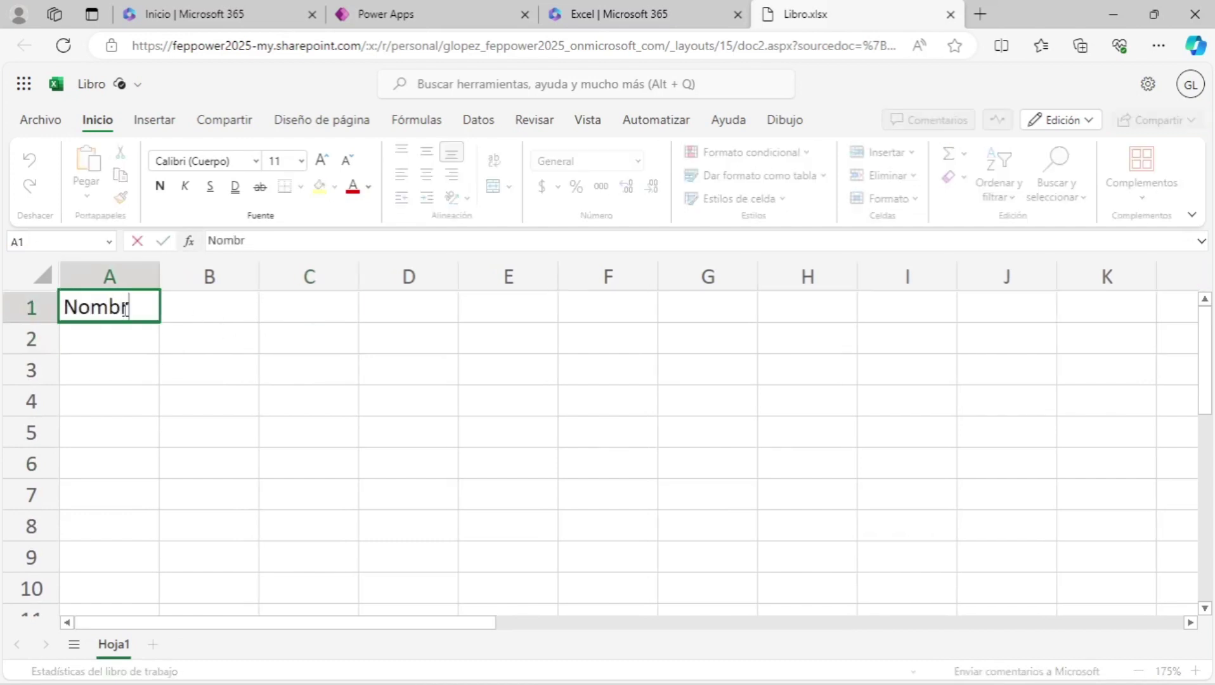
type("e")
key("Tab")
type("Ap")
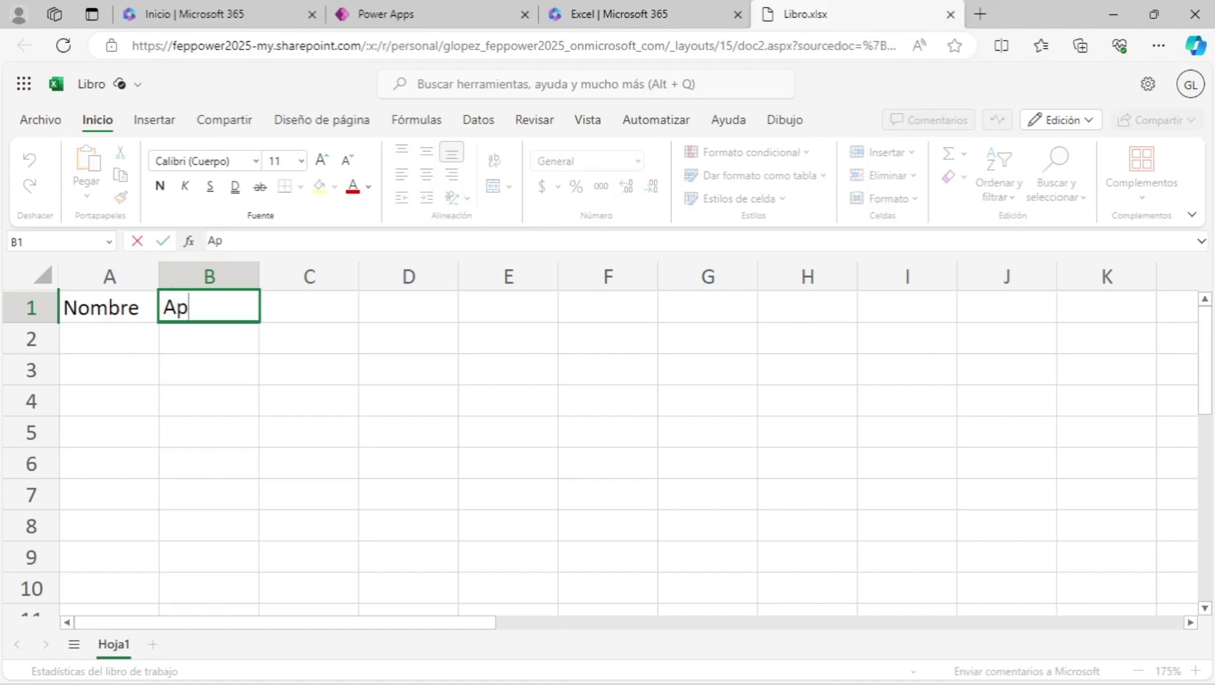
type("ellidos")
key("Return")
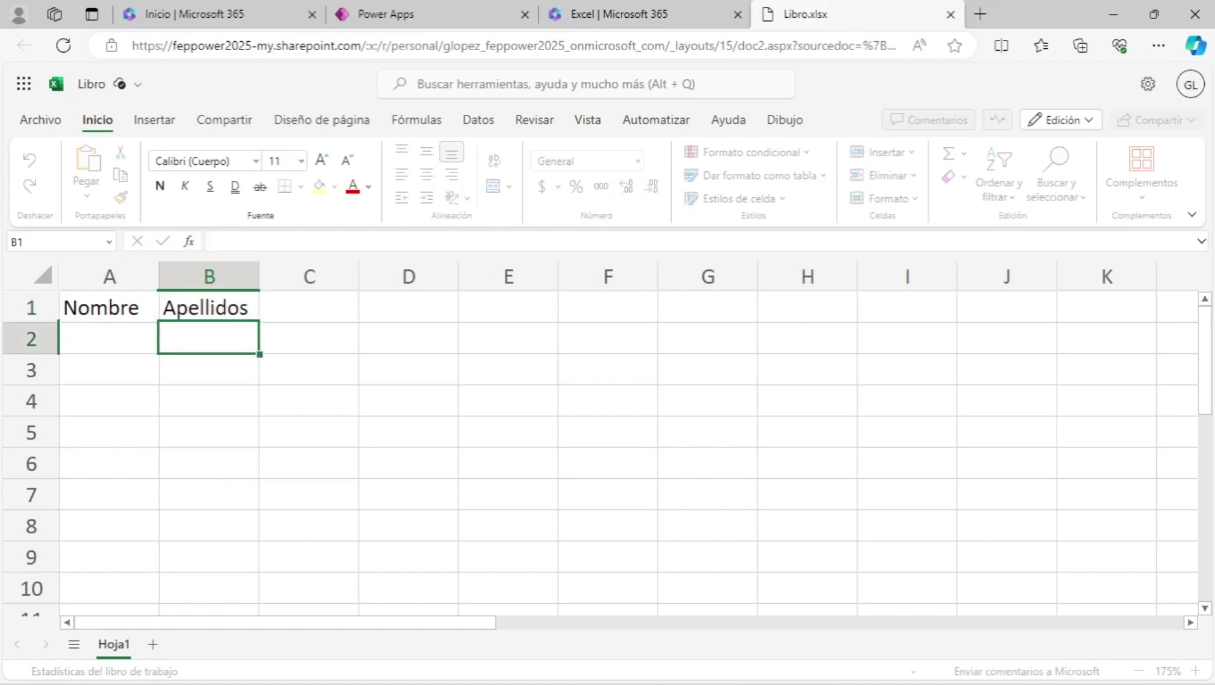
key("Up")
left_click(309, 307)
type("Cu")
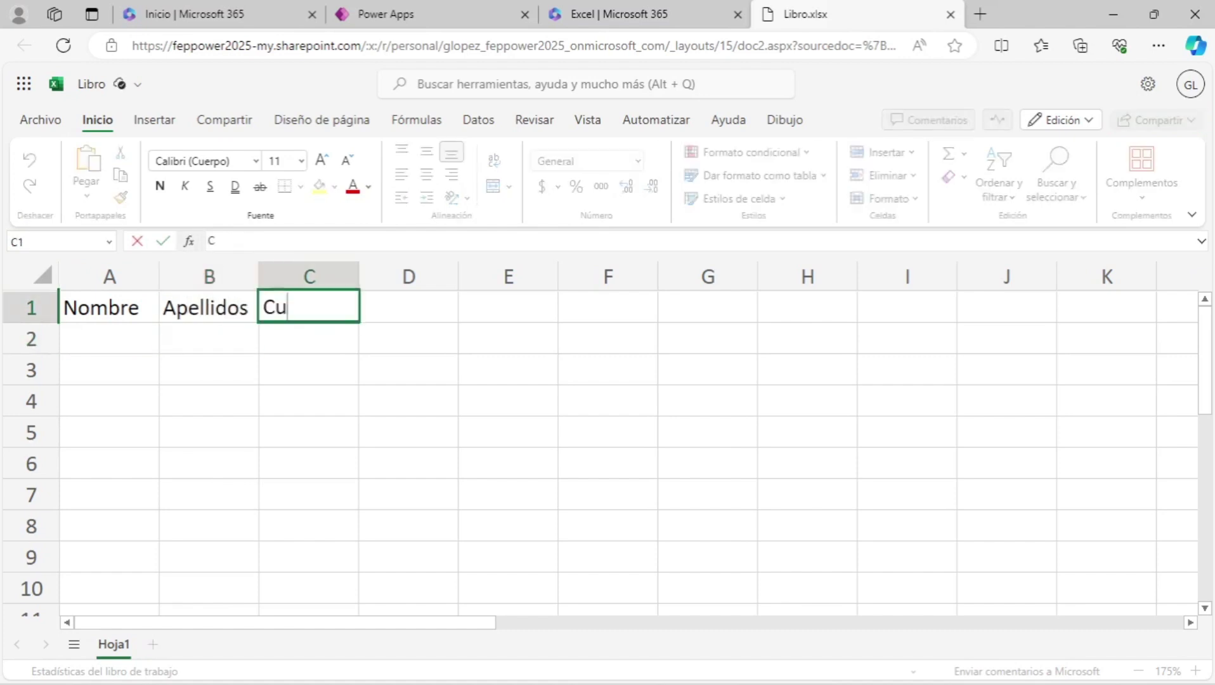
type("rso")
key("Tab")
type("Tu")
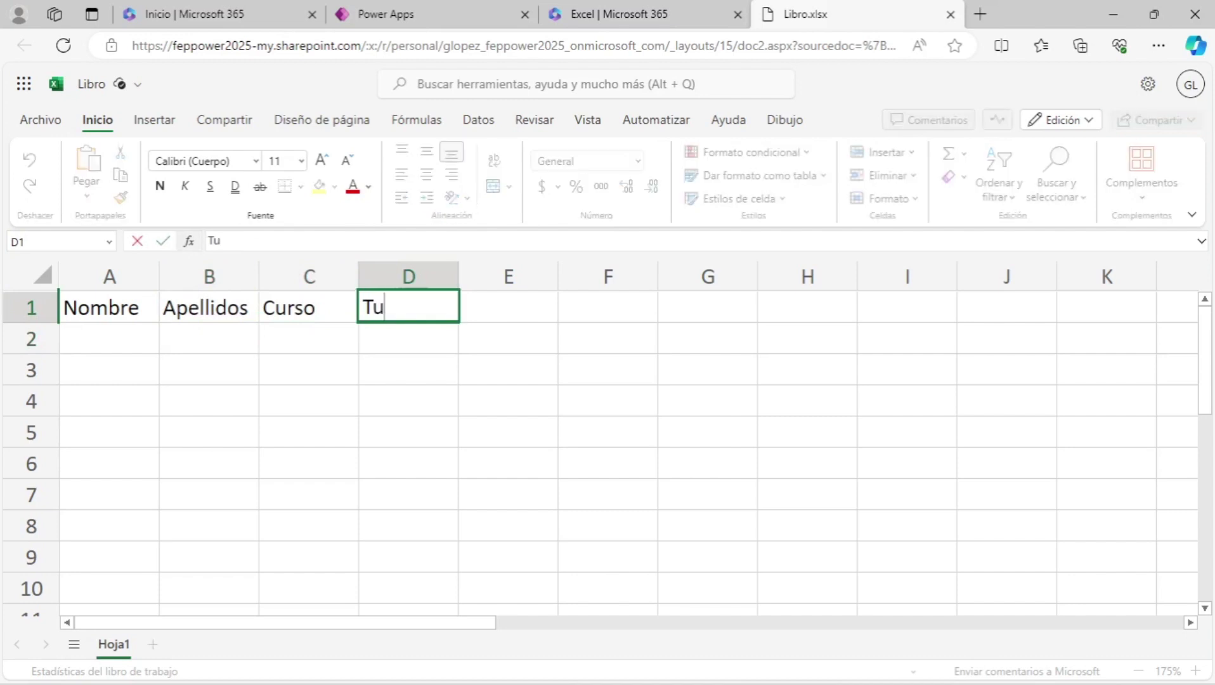
type("rno")
key("Left")
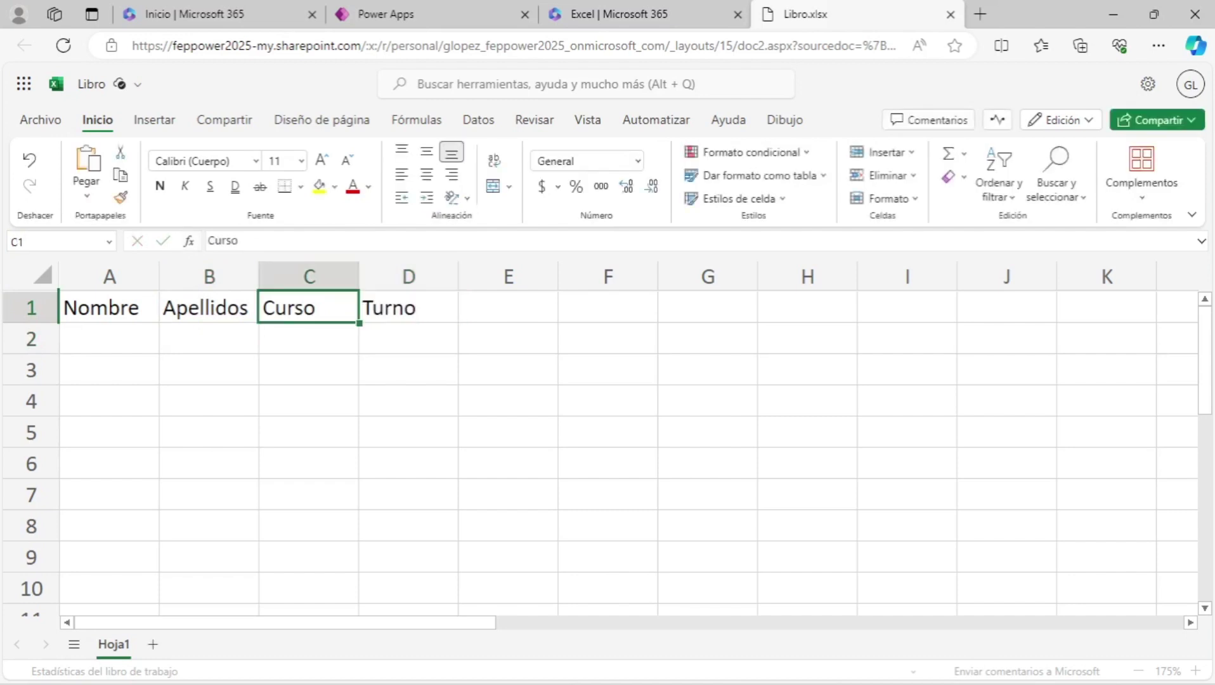
Insert two columns before Curso with the headers DNI and Correo.
left_click(307, 271)
right_click(307, 274)
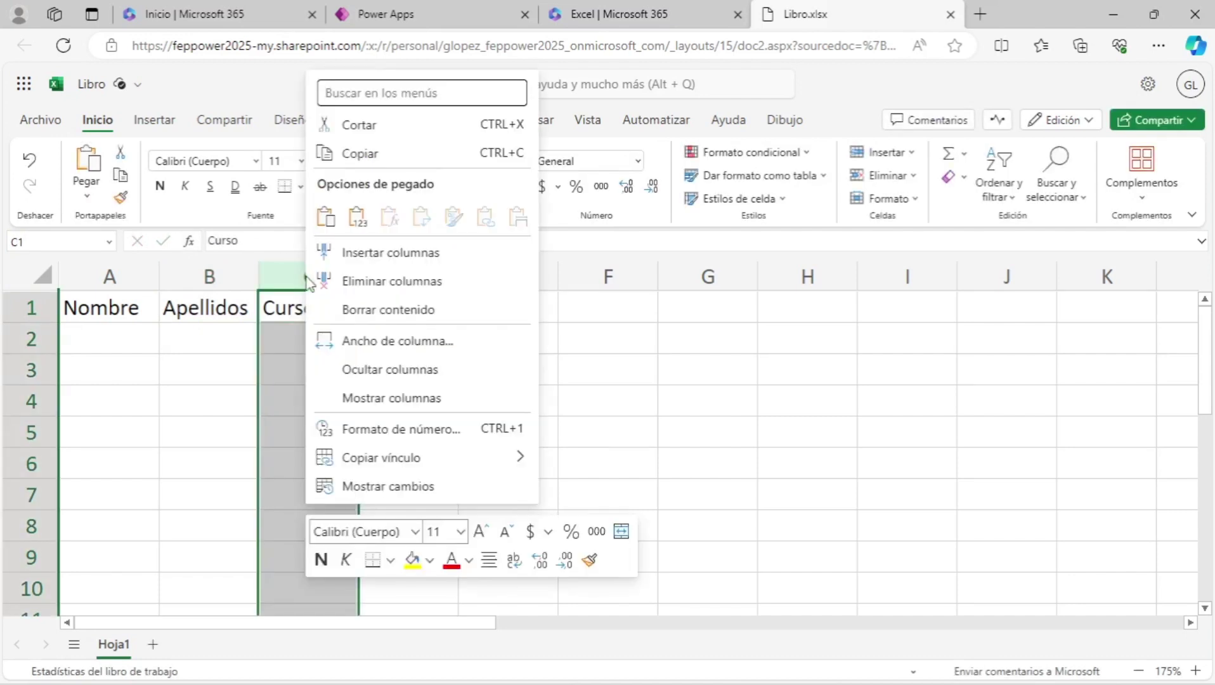
left_click(443, 266)
left_click(325, 369)
left_click(307, 316)
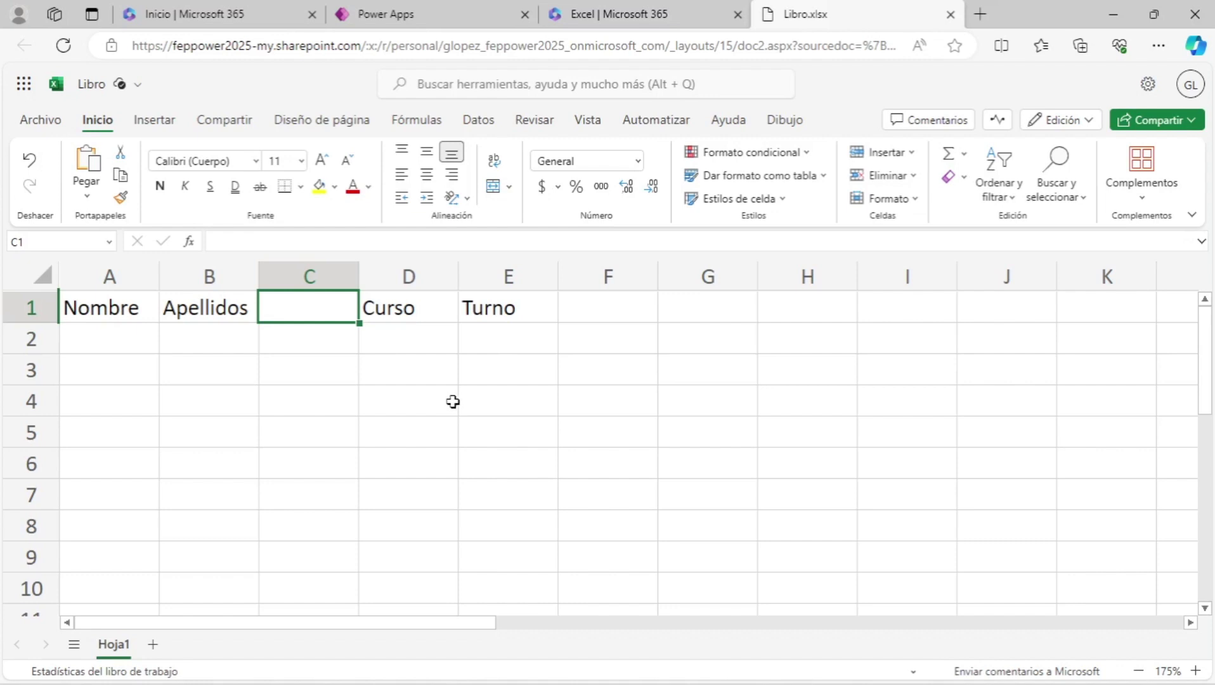
type("D")
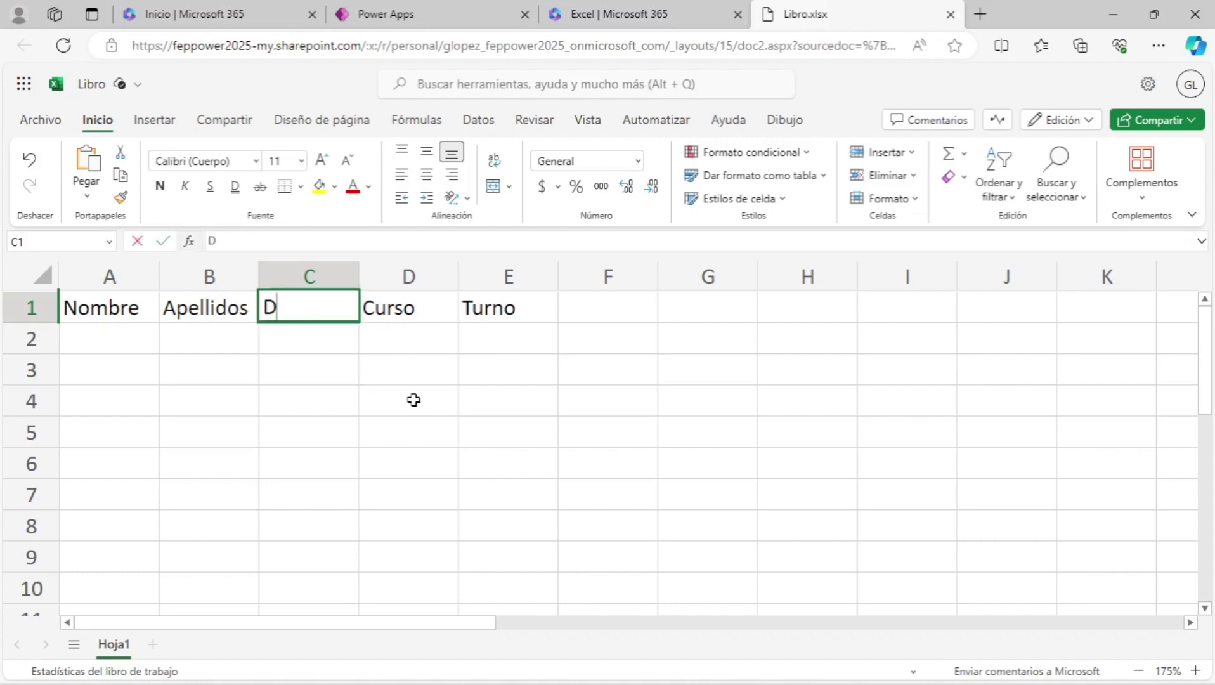
type("NI")
key("Return")
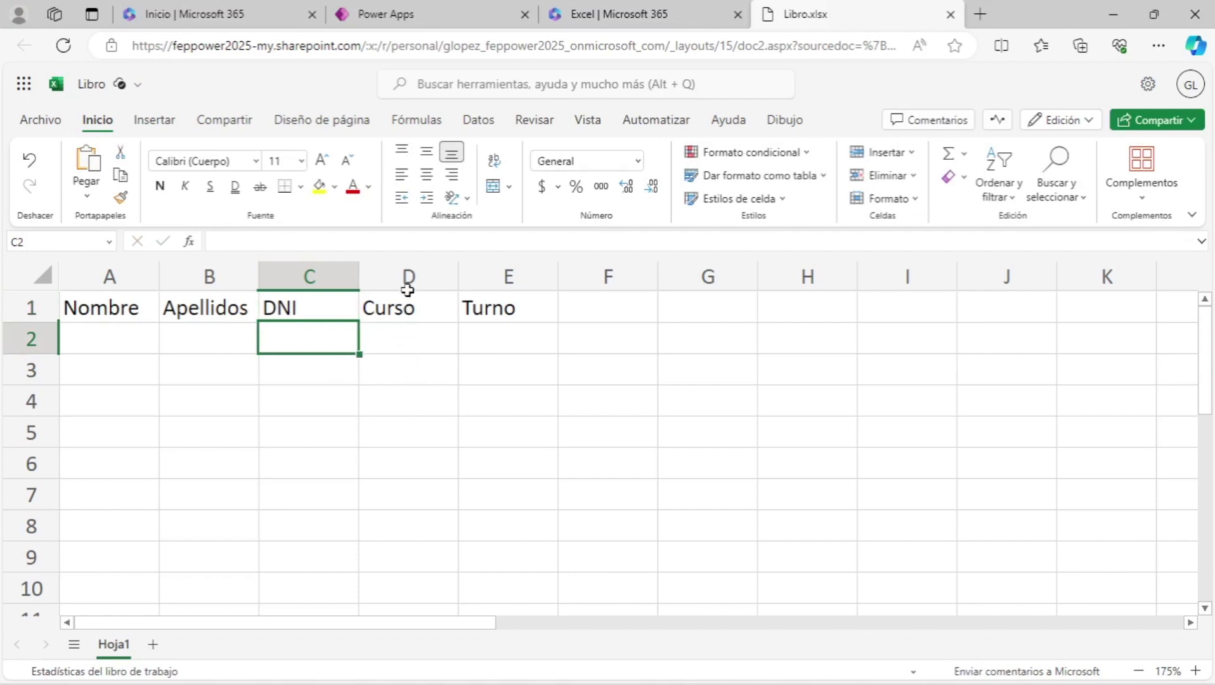
left_click(409, 276)
right_click(409, 275)
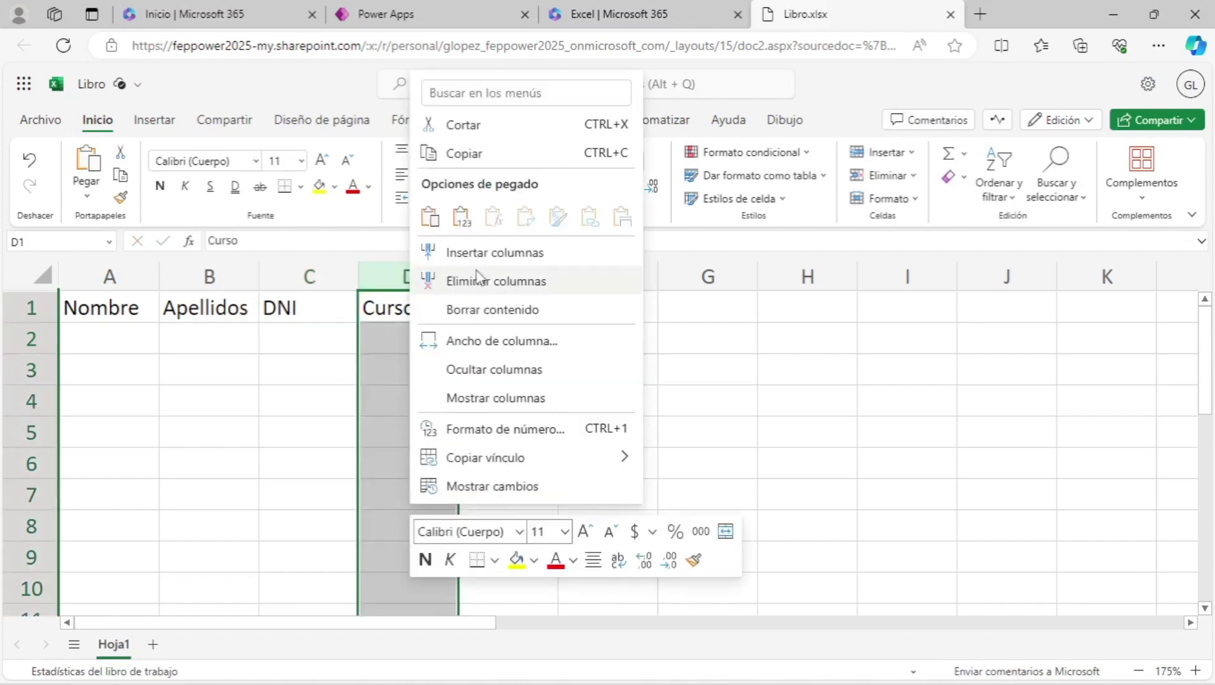
left_click(526, 260)
type("Correo")
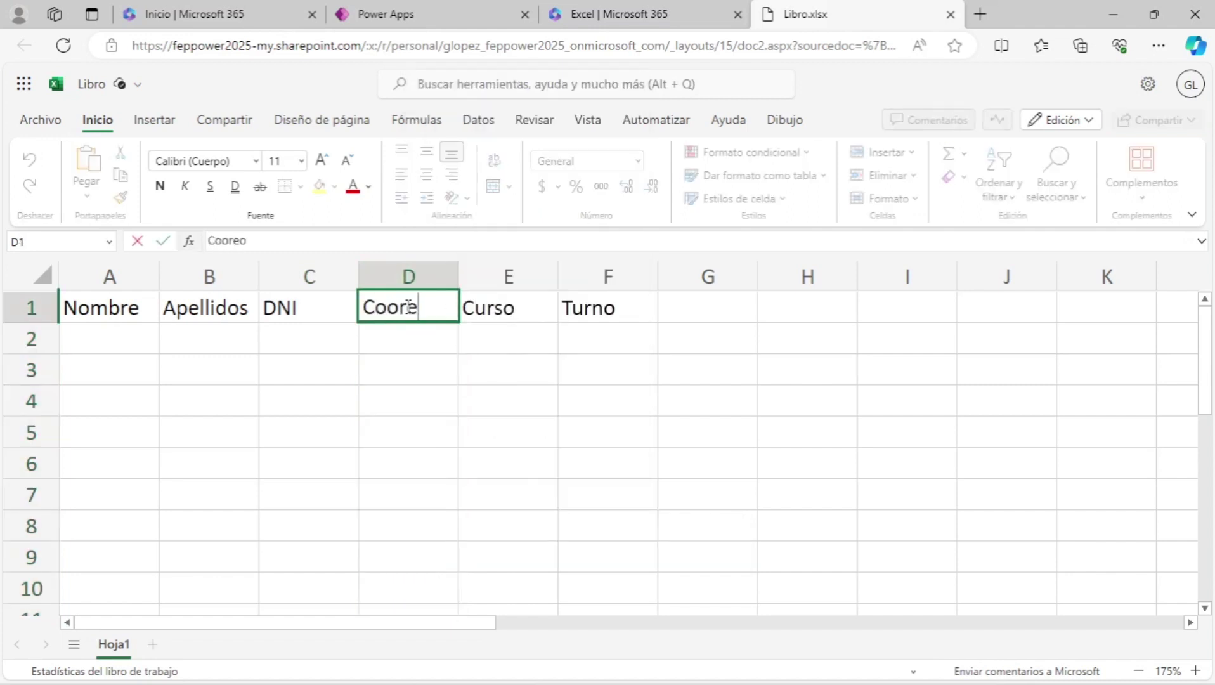
key("Return")
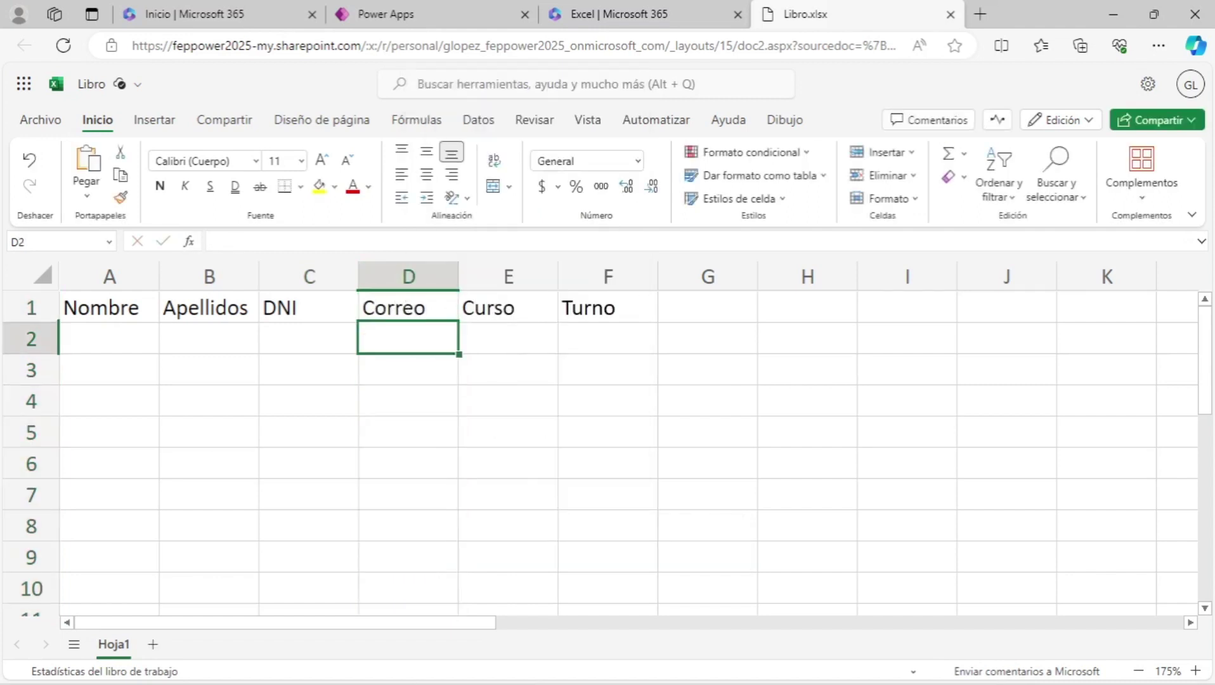
Add the header Foto [image] in G1 and autofit column G.
left_click(689, 309)
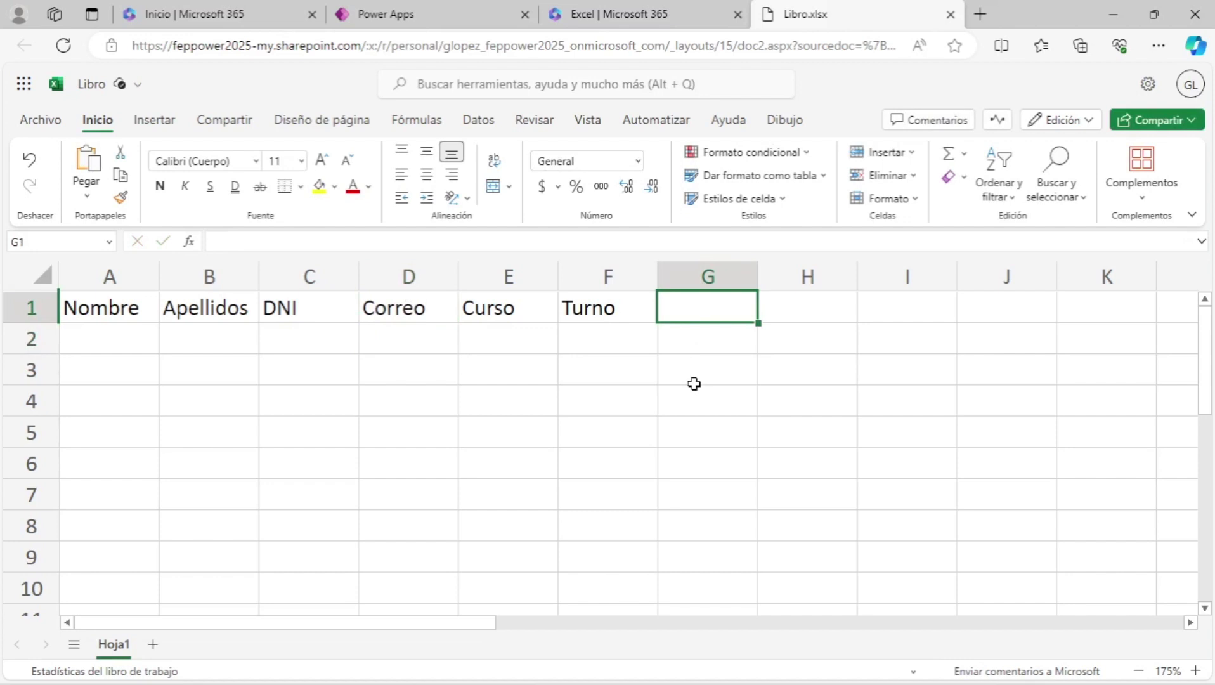
type("Foto")
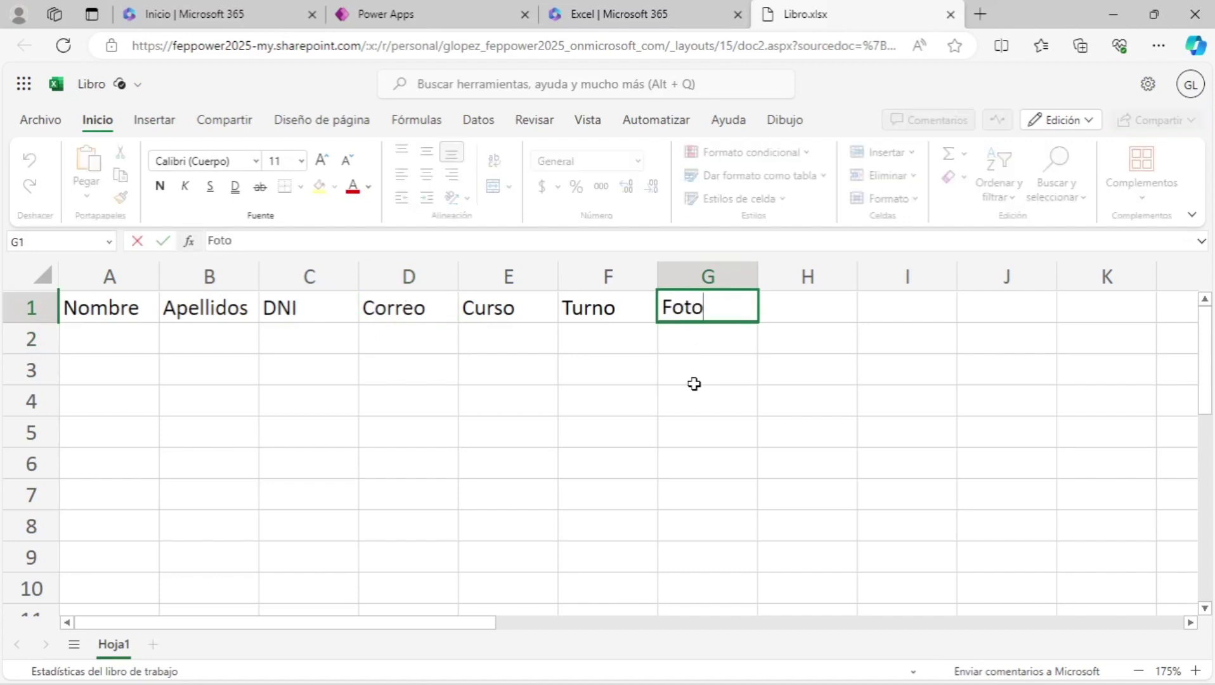
type(" [")
type("i")
type("mage")
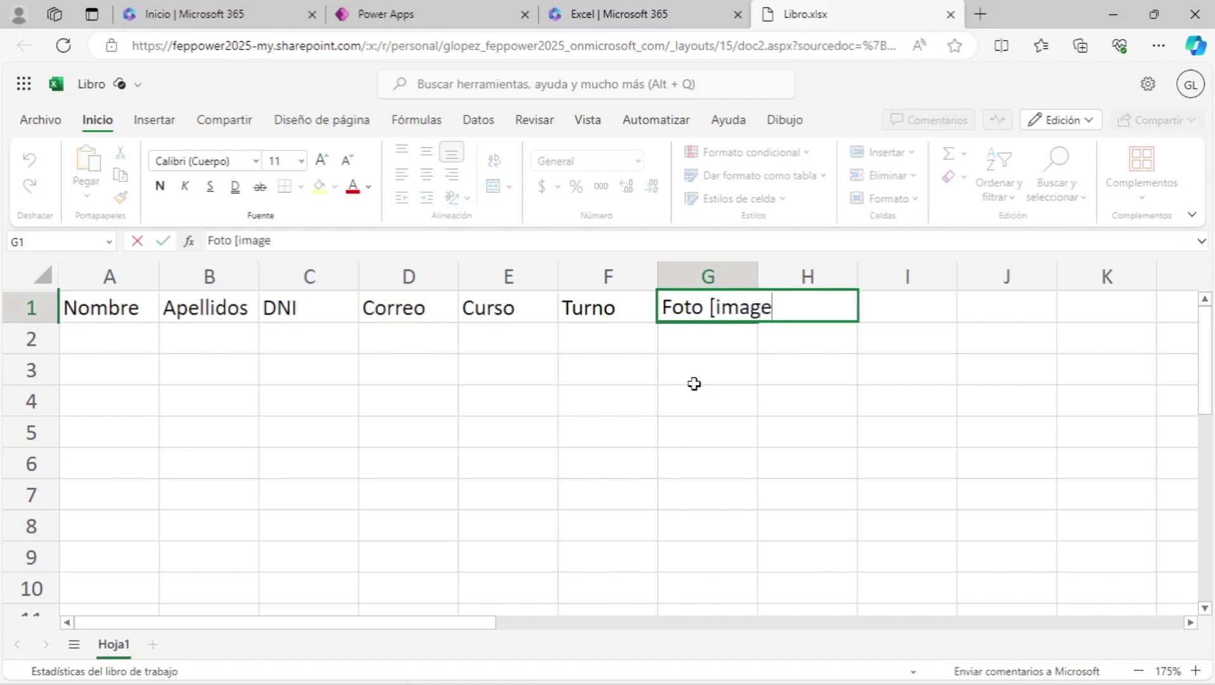
type("]")
key("Return")
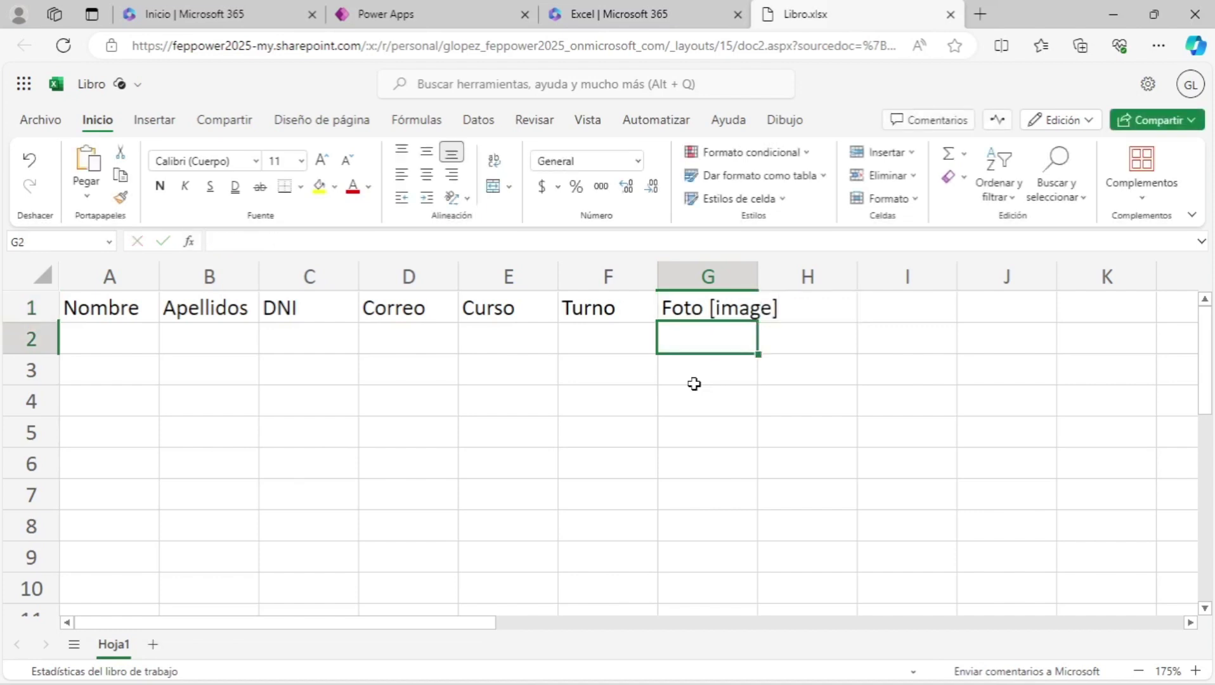
double_click(758, 277)
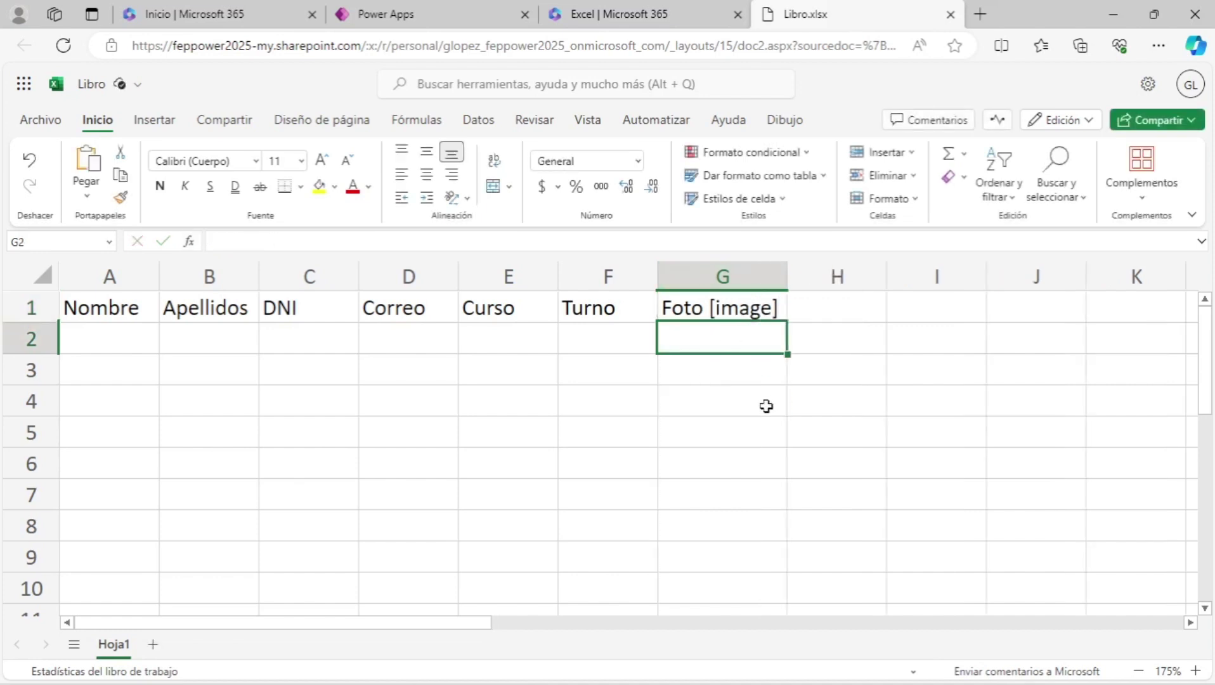
Create a table over A1:G2 with the first row as headers.
left_click(674, 438)
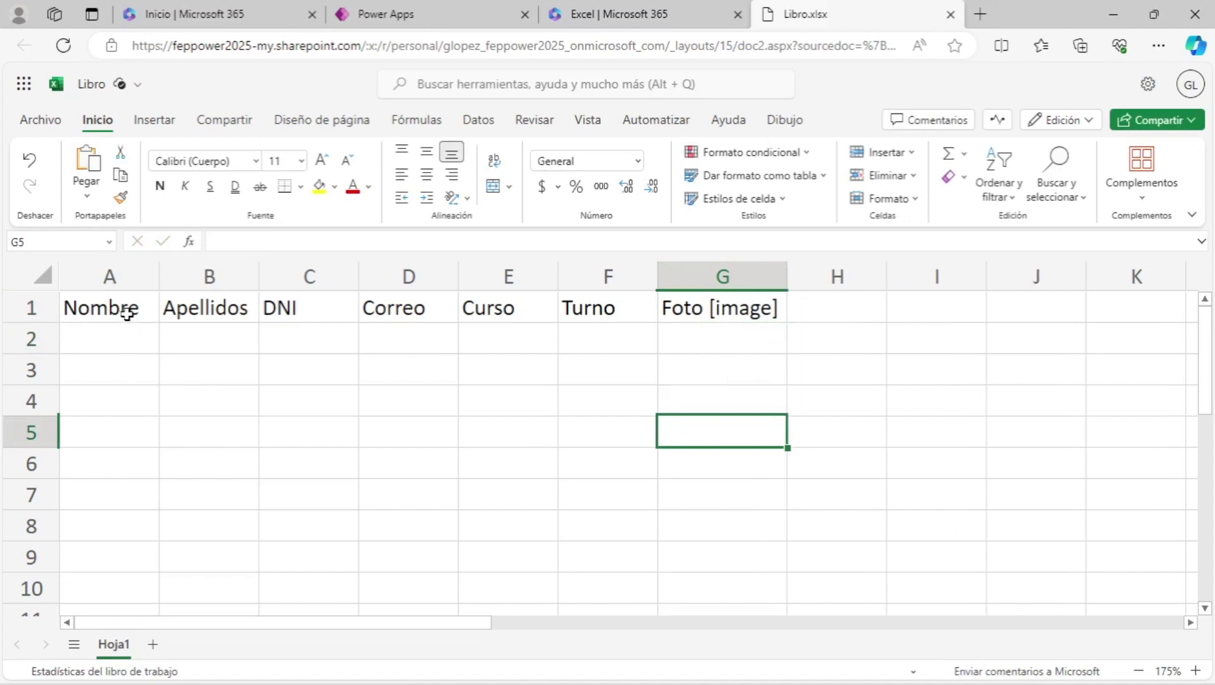
mouse_move(127, 312)
left_mouse_down()
mouse_move(728, 390)
mouse_move(727, 378)
left_mouse_up()
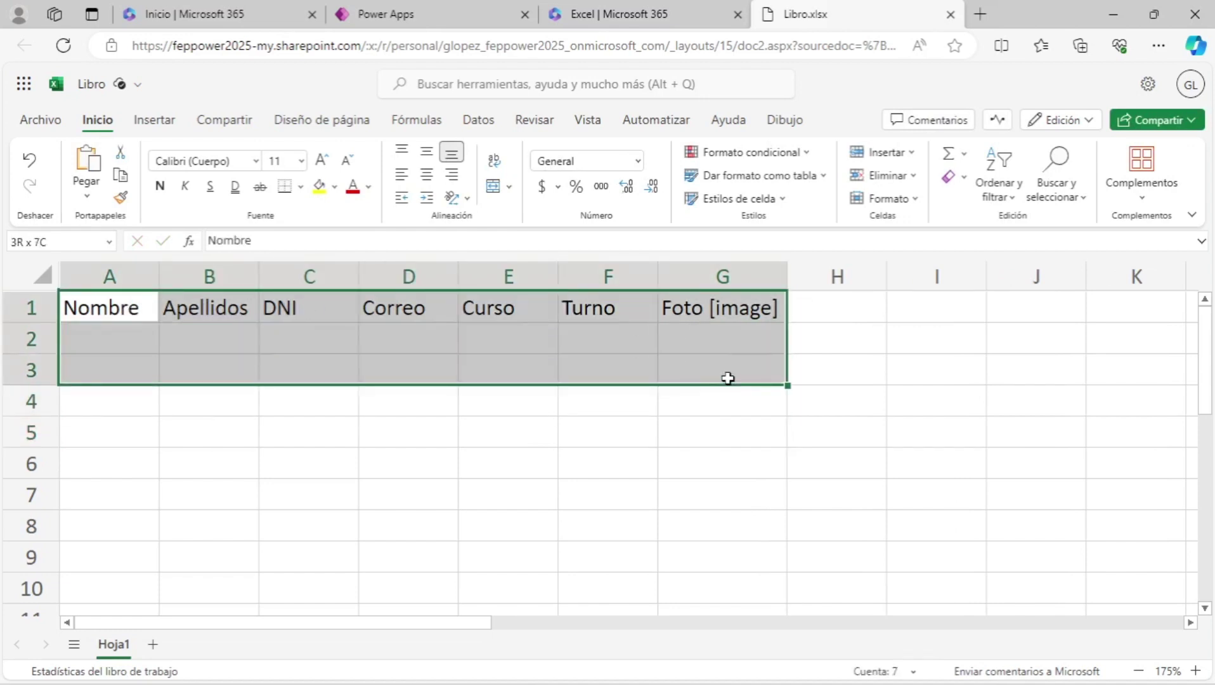
left_click_drag(728, 378, 728, 349)
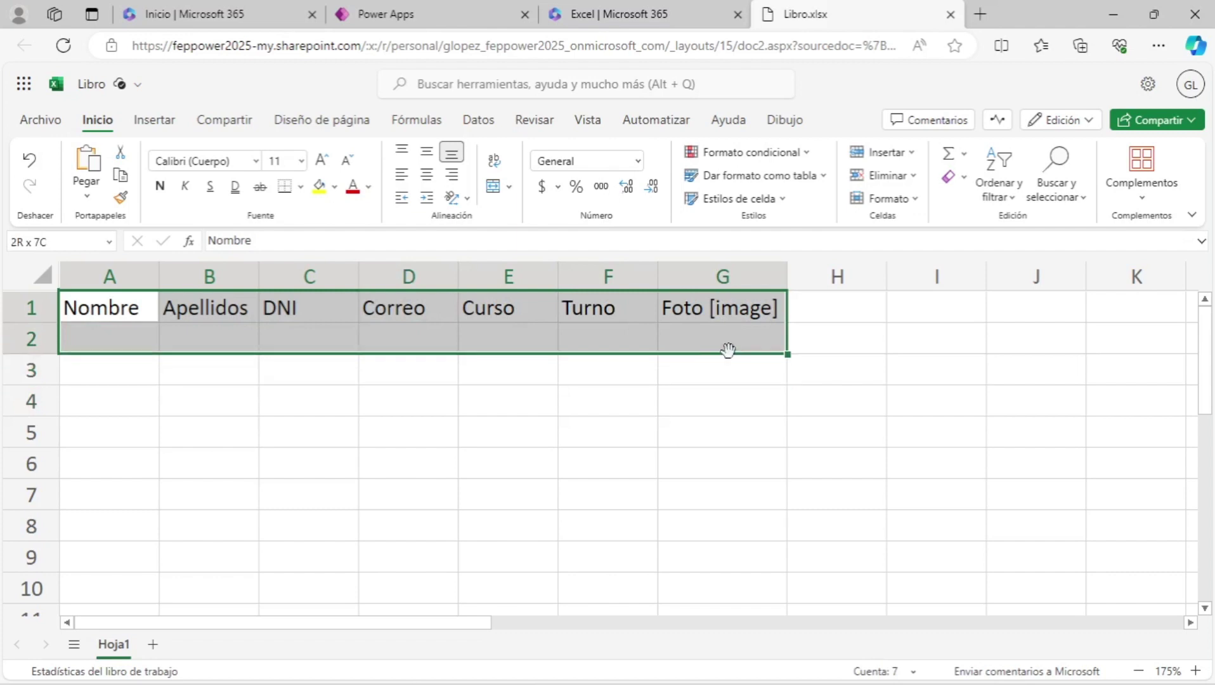
left_click(166, 127)
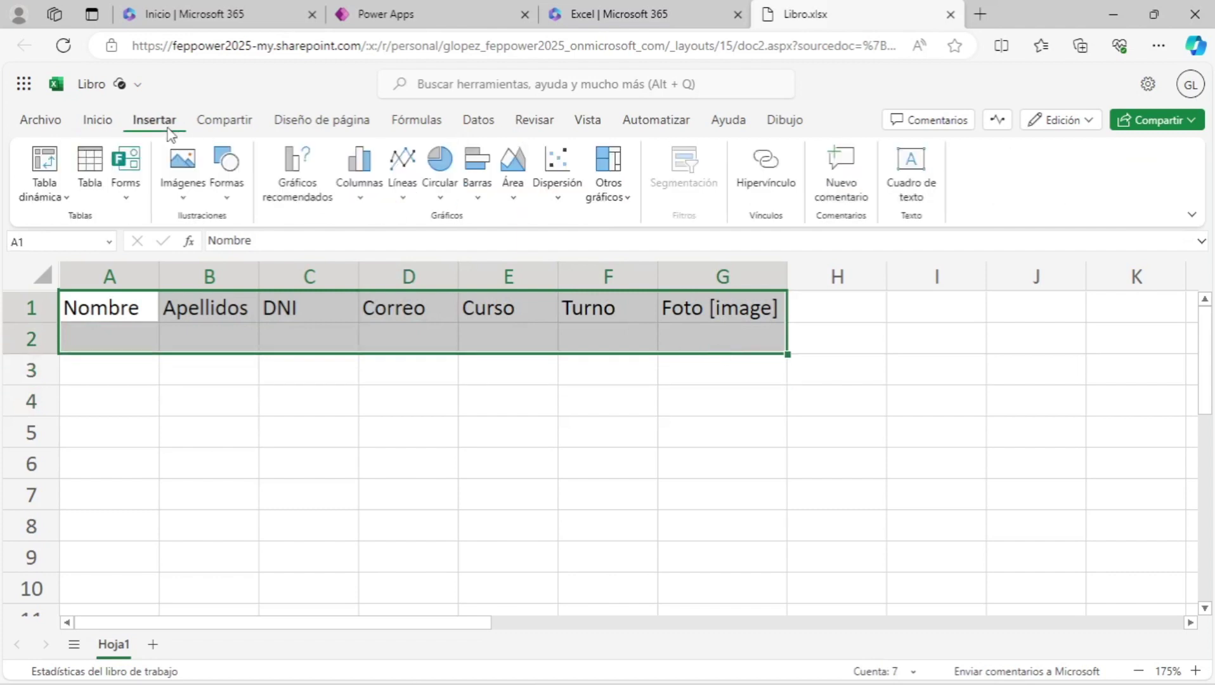
left_click(88, 179)
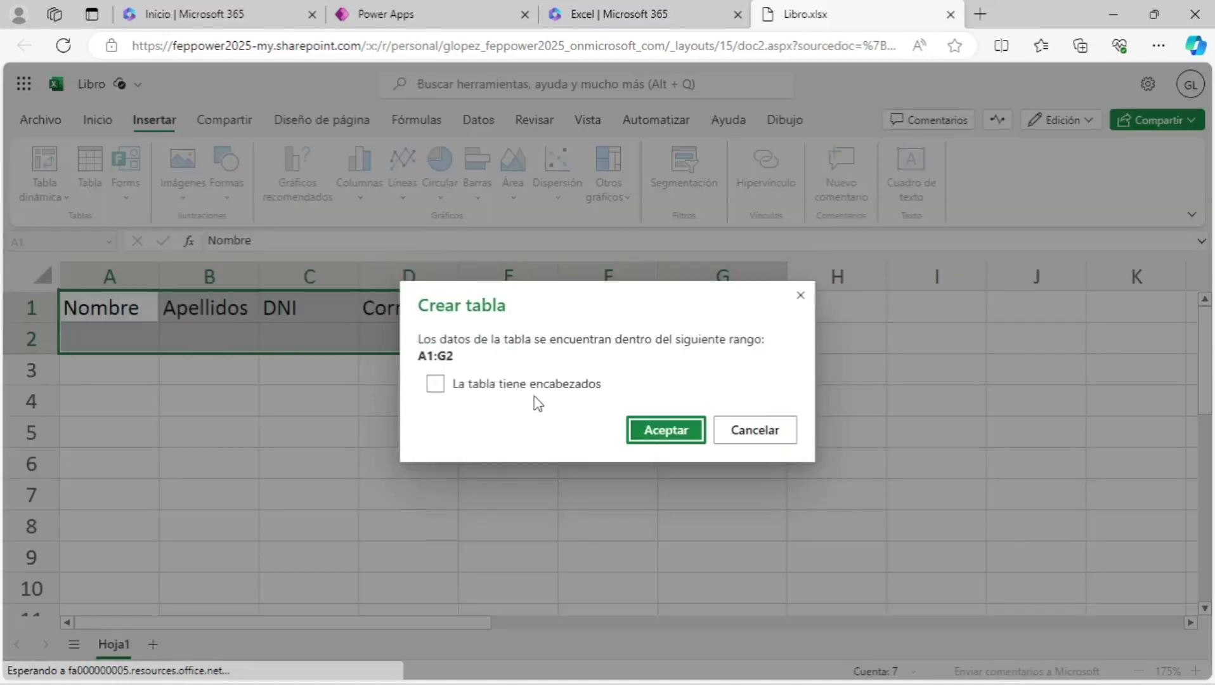
left_click(442, 385)
left_click(659, 436)
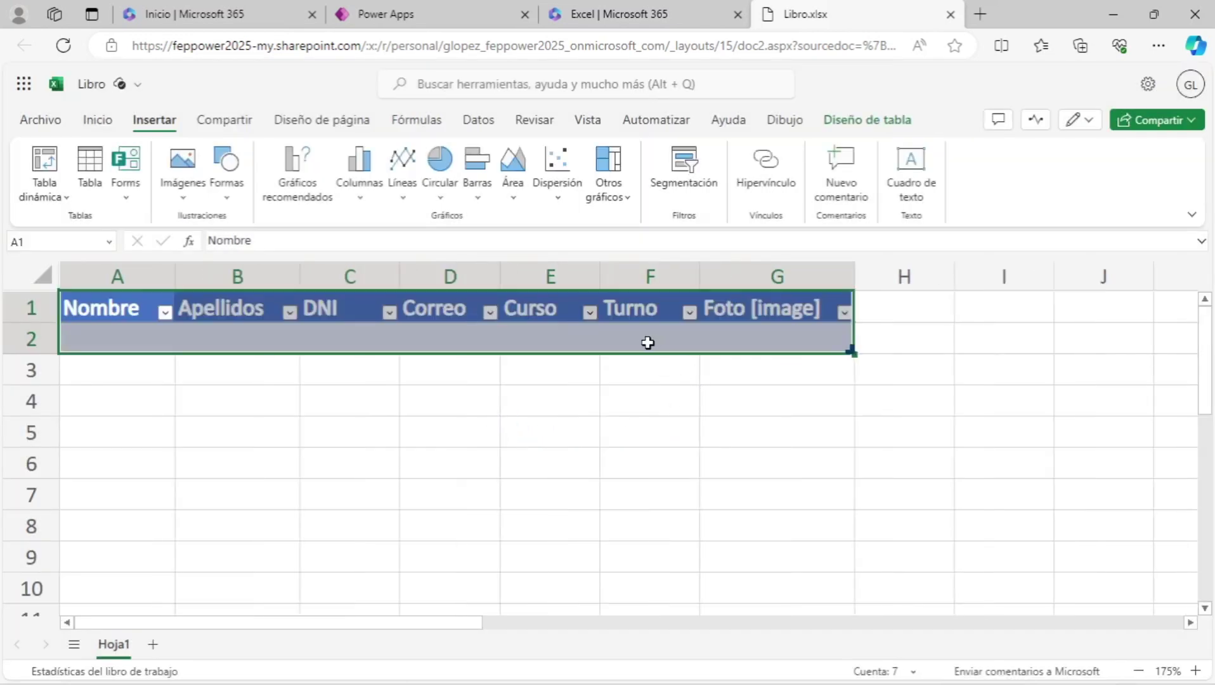
Rename the table from Tabla1 to Alumnos.
left_click(846, 127)
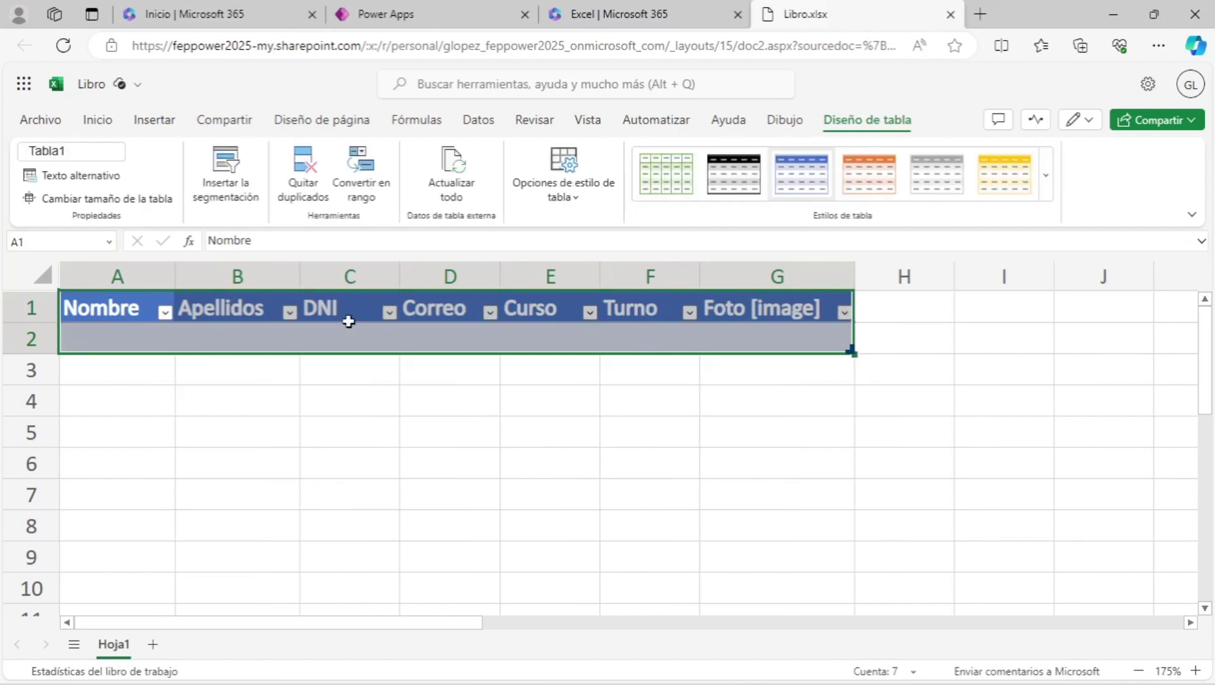
left_click(77, 152)
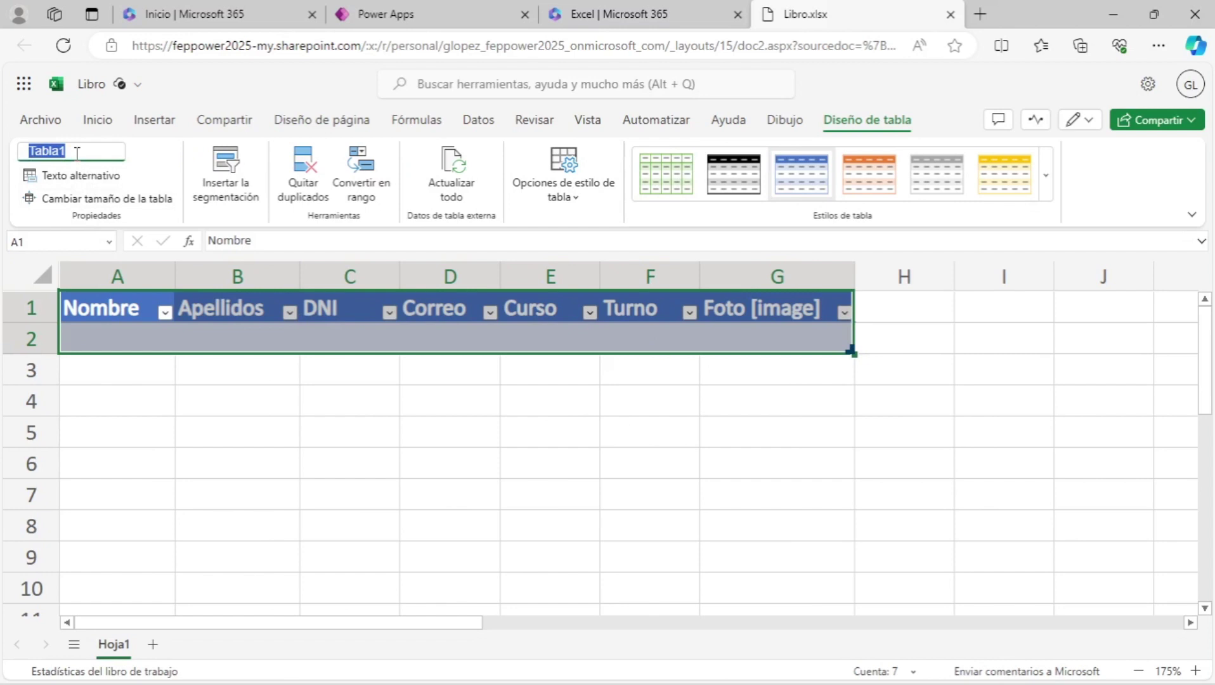
type("Alumnos")
key("Return")
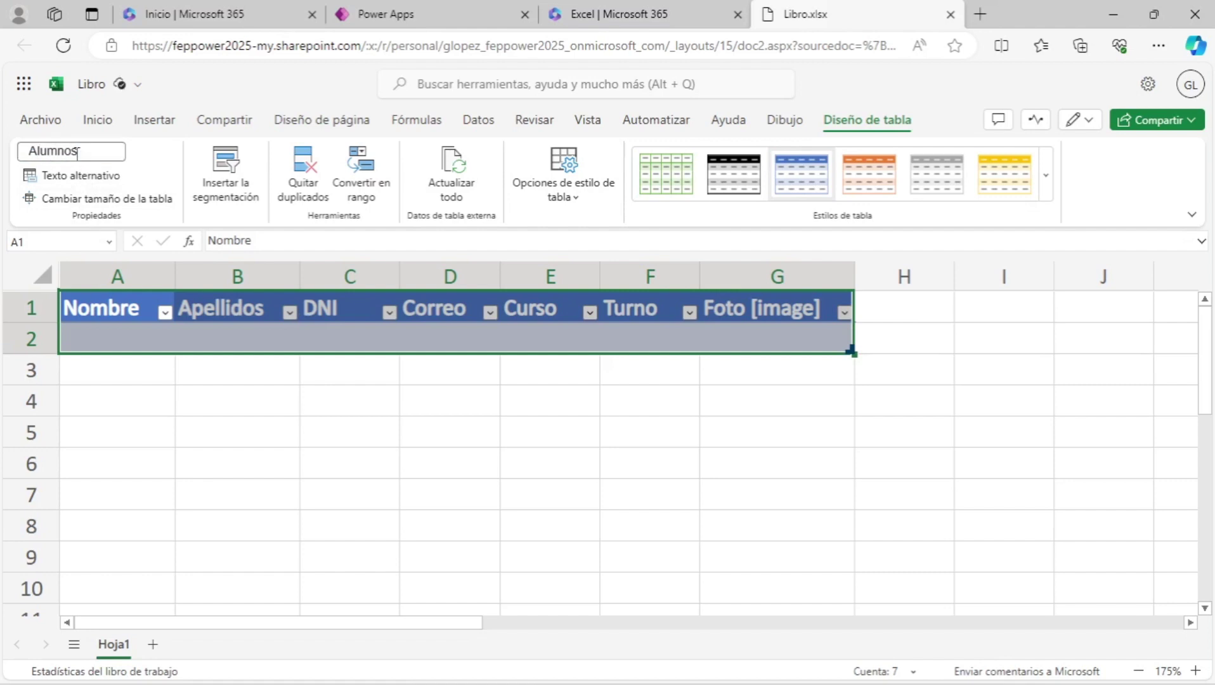
left_click(409, 386)
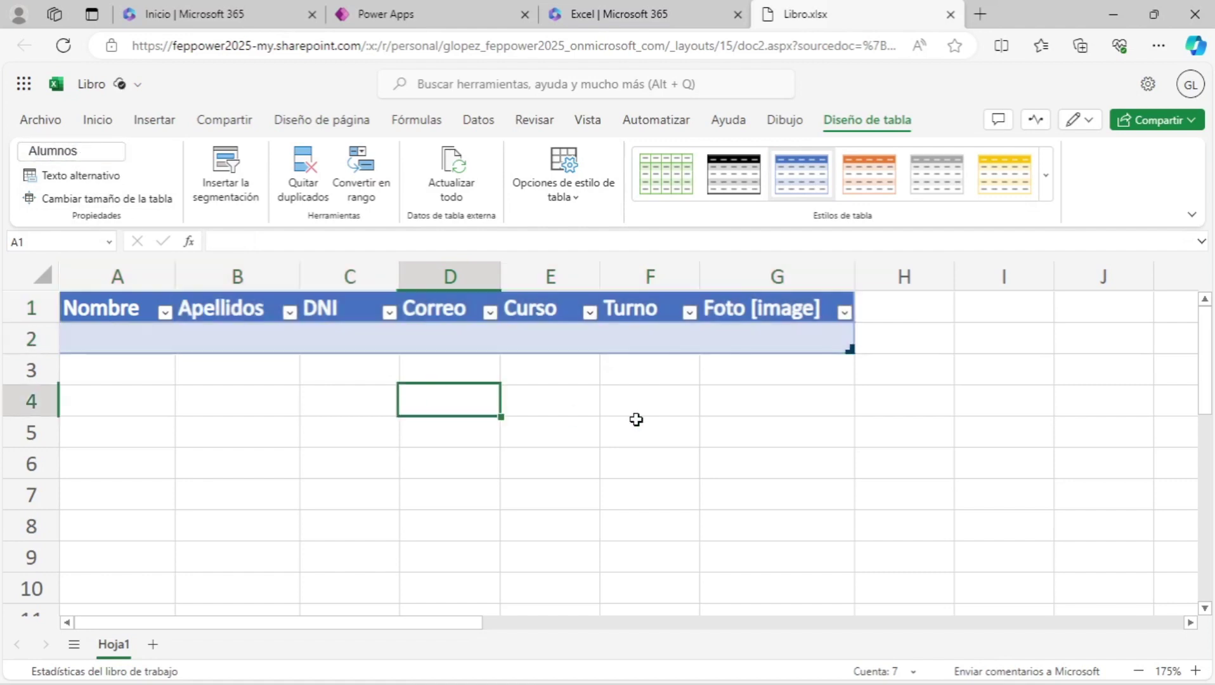
left_click(308, 342)
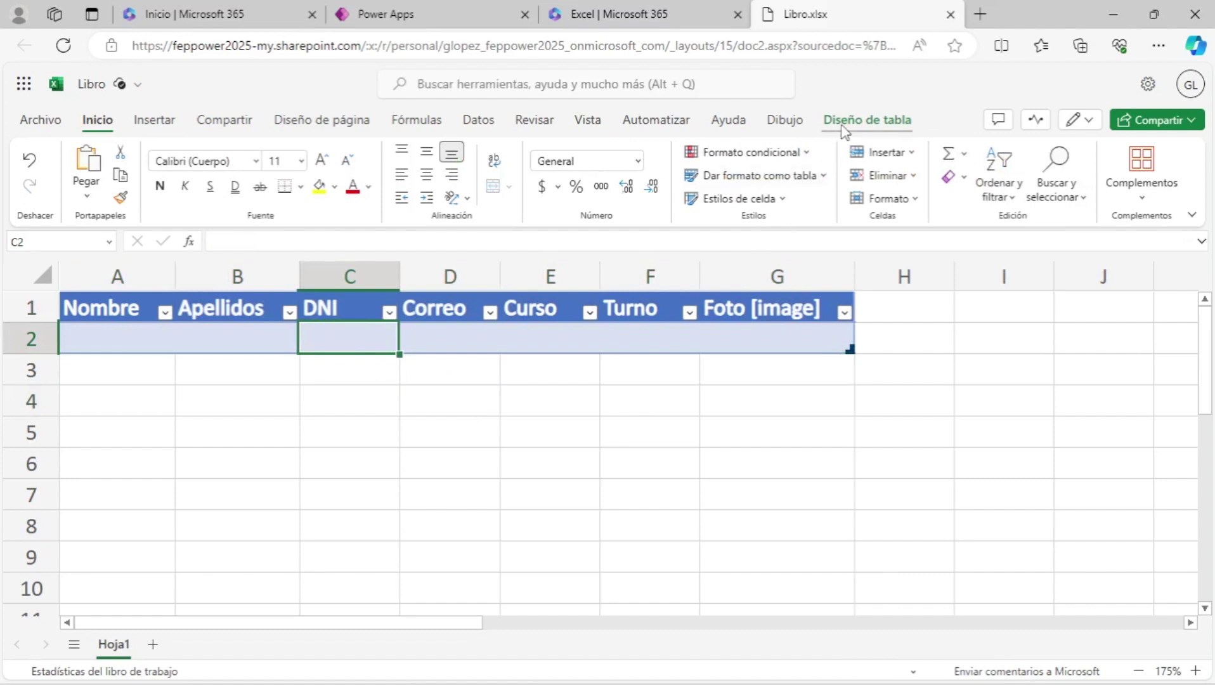
Rename the workbook from Libro to ListaAlumnos and open the Move to dialog.
left_click(867, 120)
left_click(303, 446)
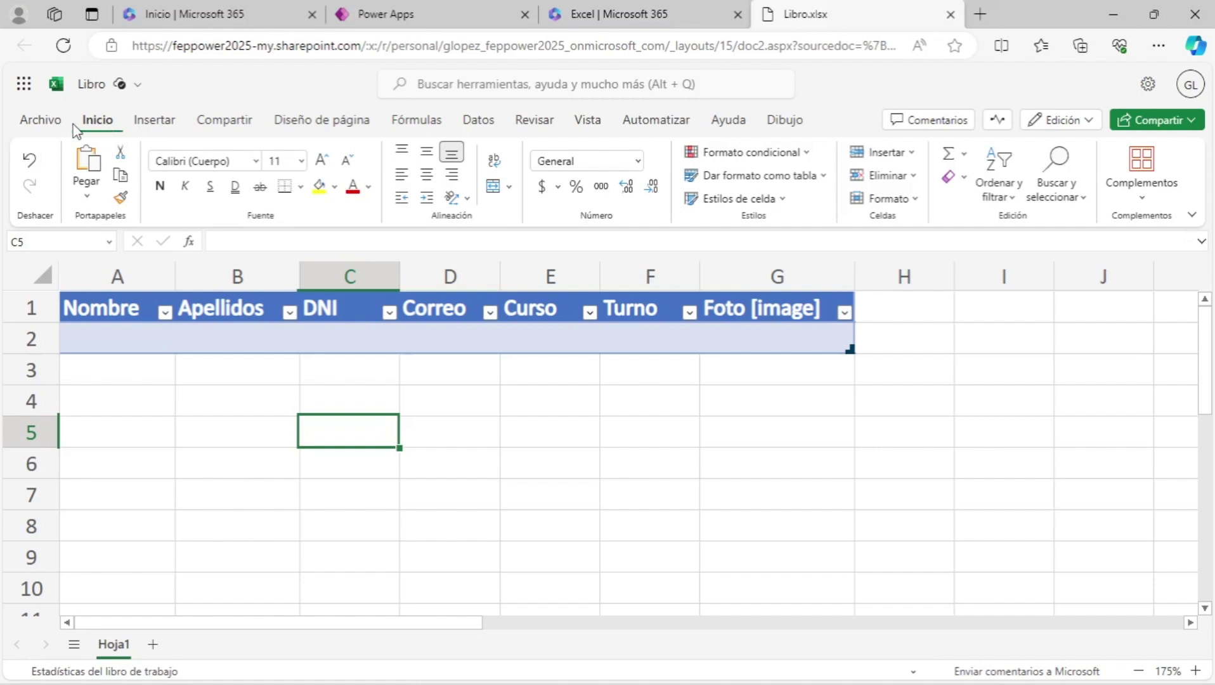
left_click(132, 88)
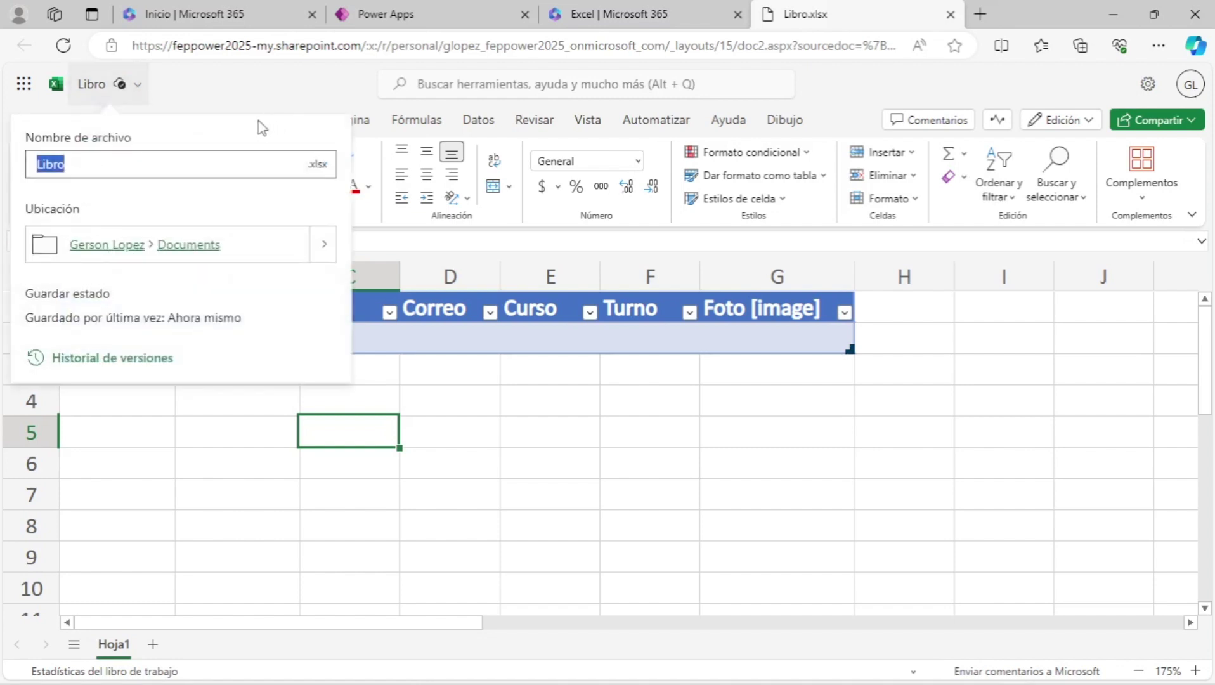
left_click(89, 166)
double_click(67, 163)
type("Lista")
type("A")
type("k")
type("umno")
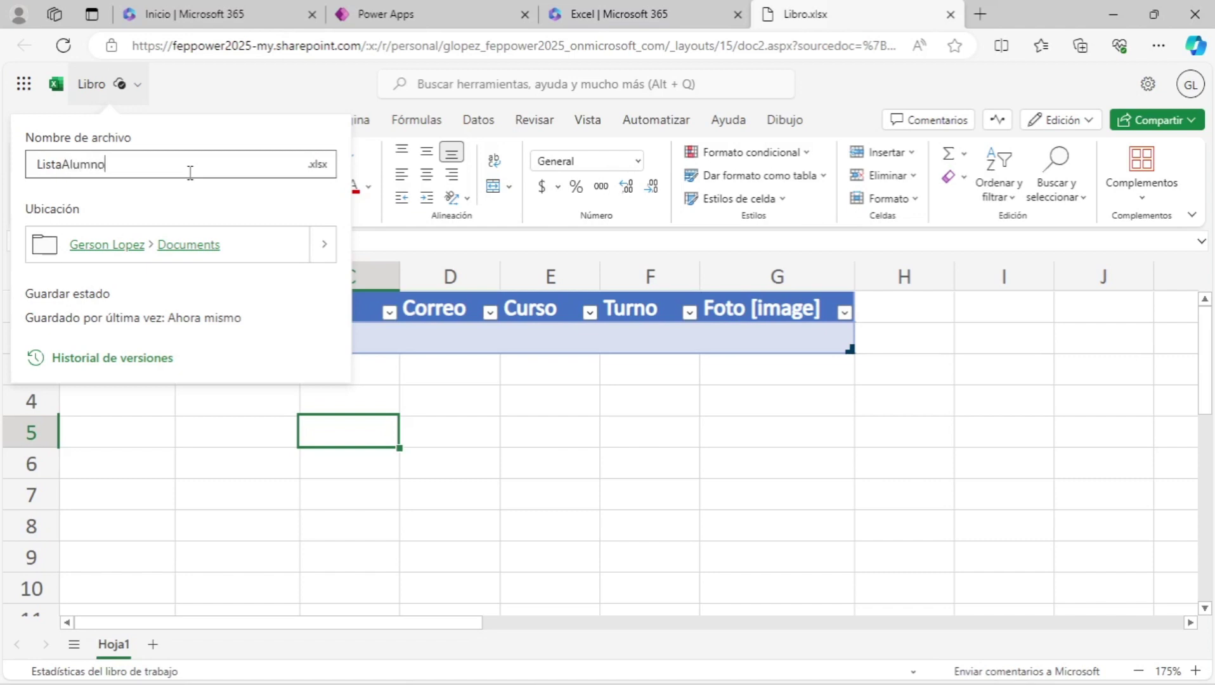
type("s")
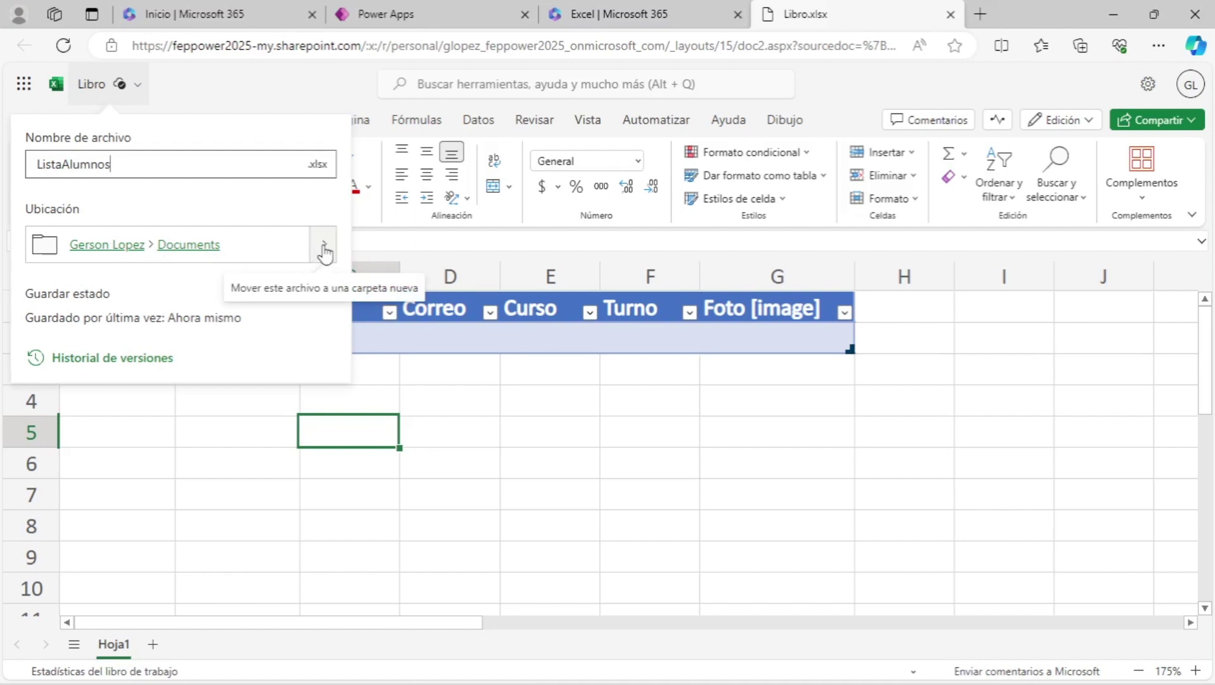
left_click(325, 250)
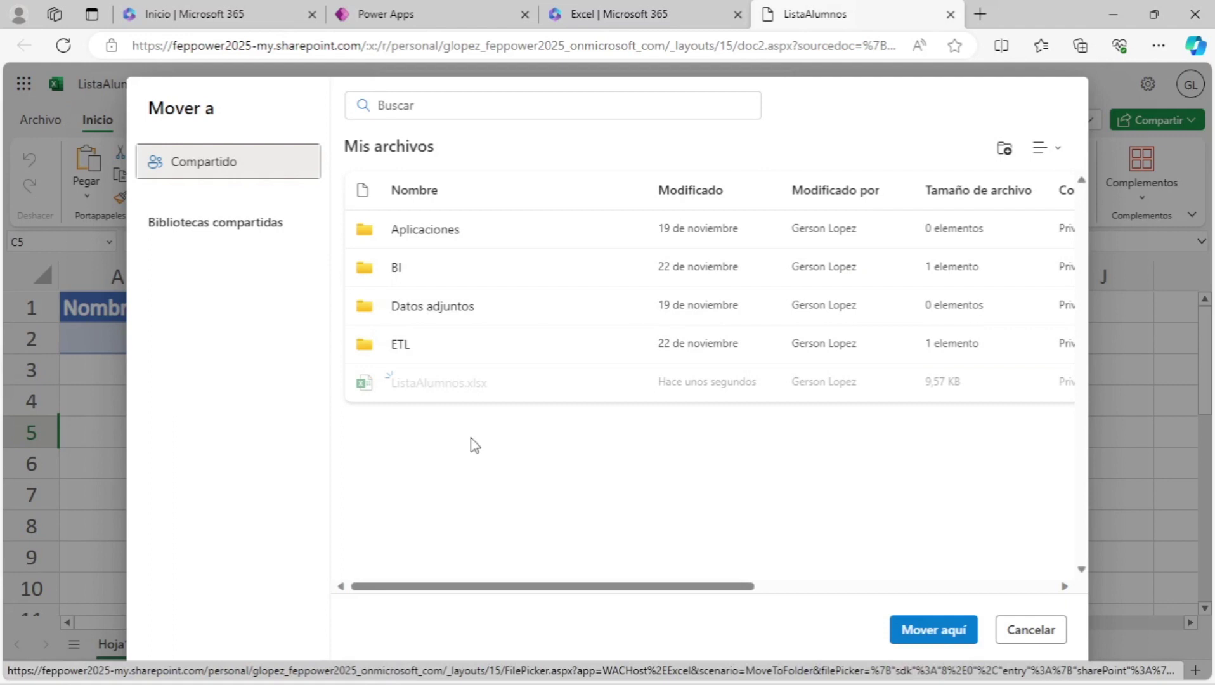
Create a new folder named Apps under Mis archivos.
left_click(532, 482)
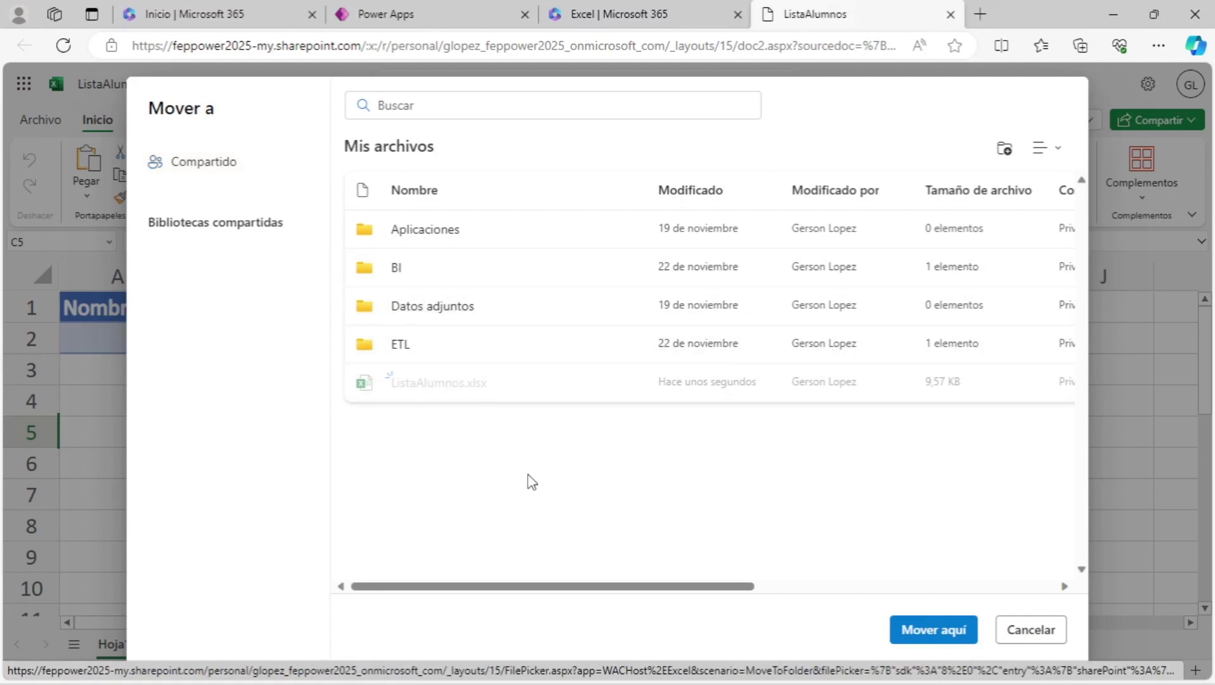
left_click(1062, 155)
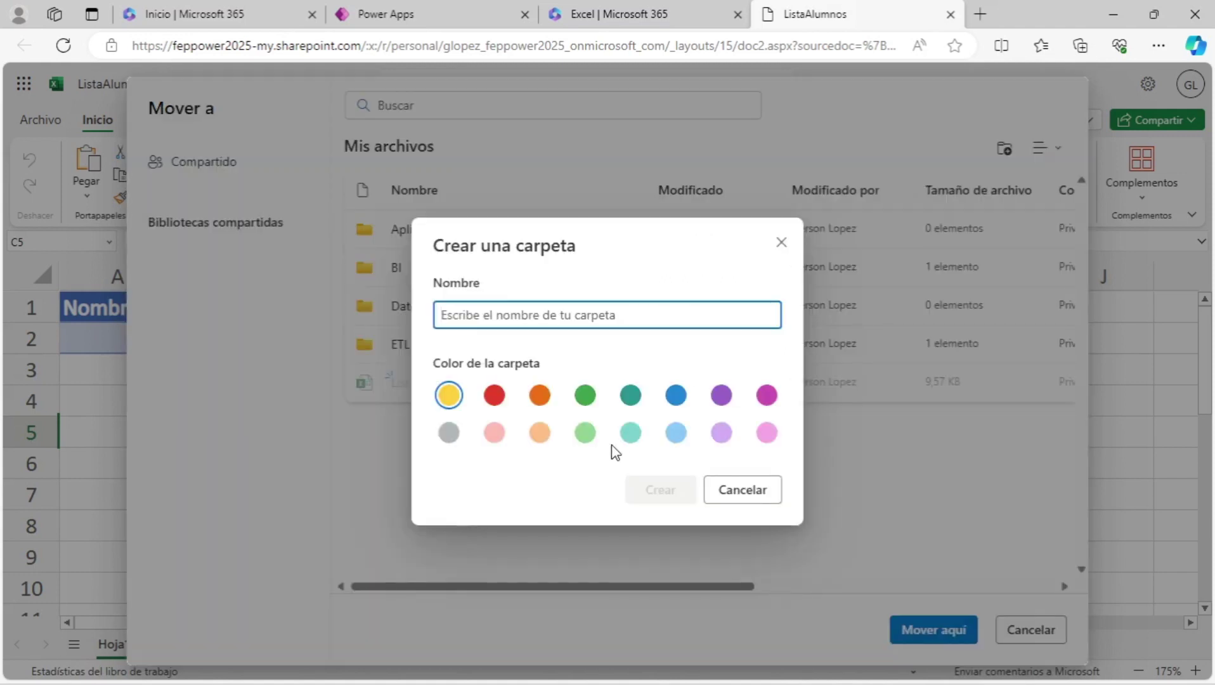
type("A")
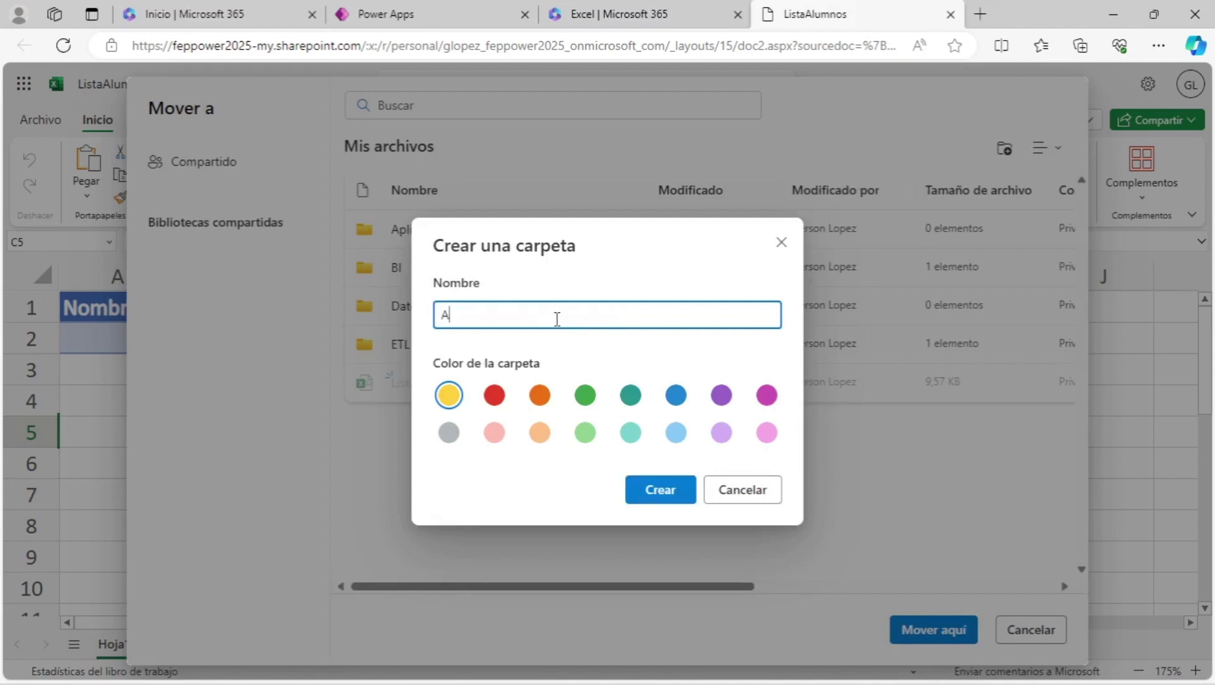
type("pps")
left_click(664, 495)
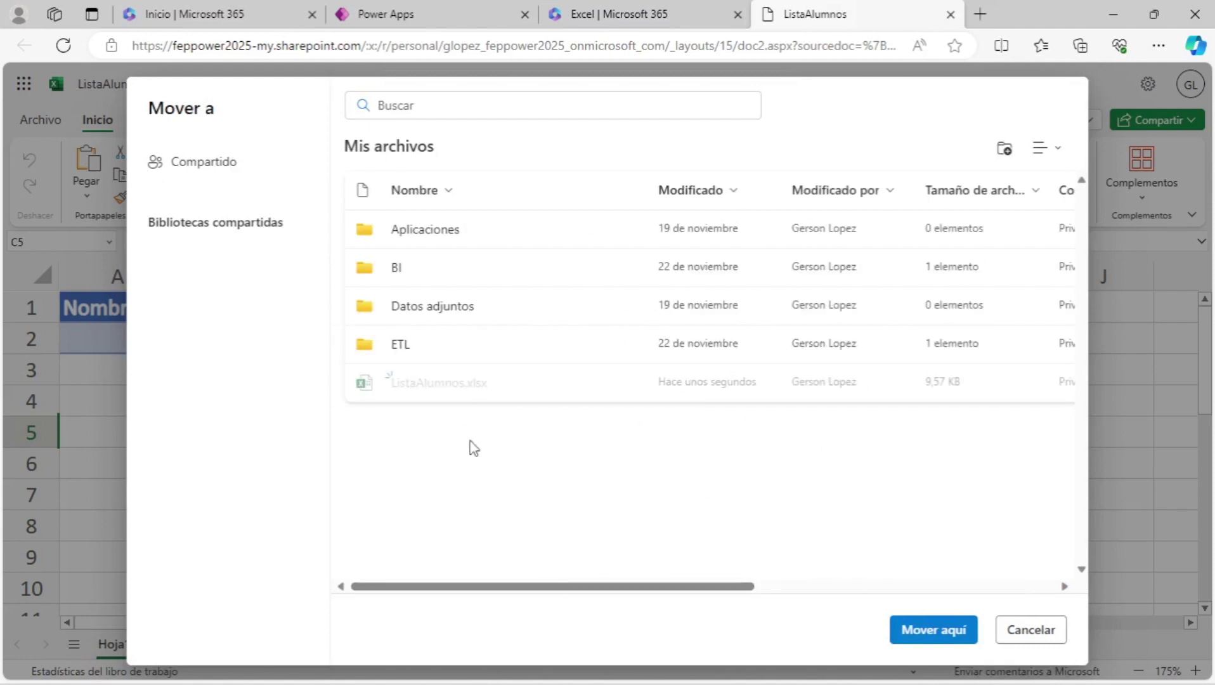
left_click(1040, 148)
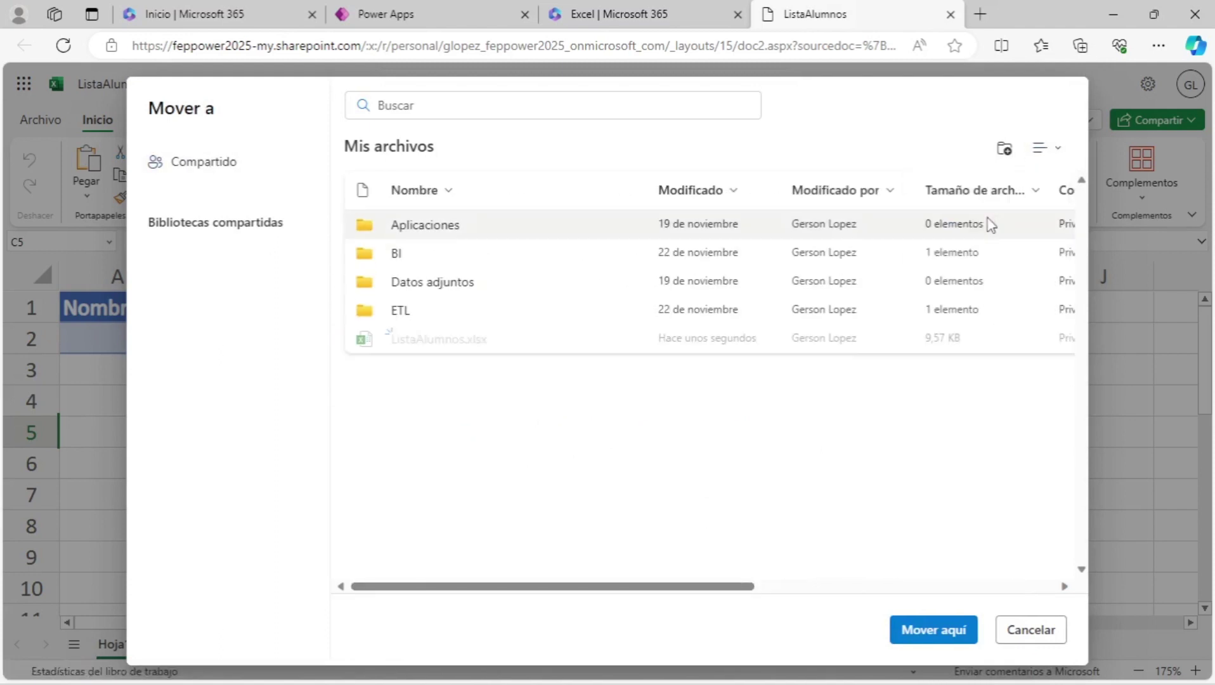
left_click(902, 260)
left_click(388, 146)
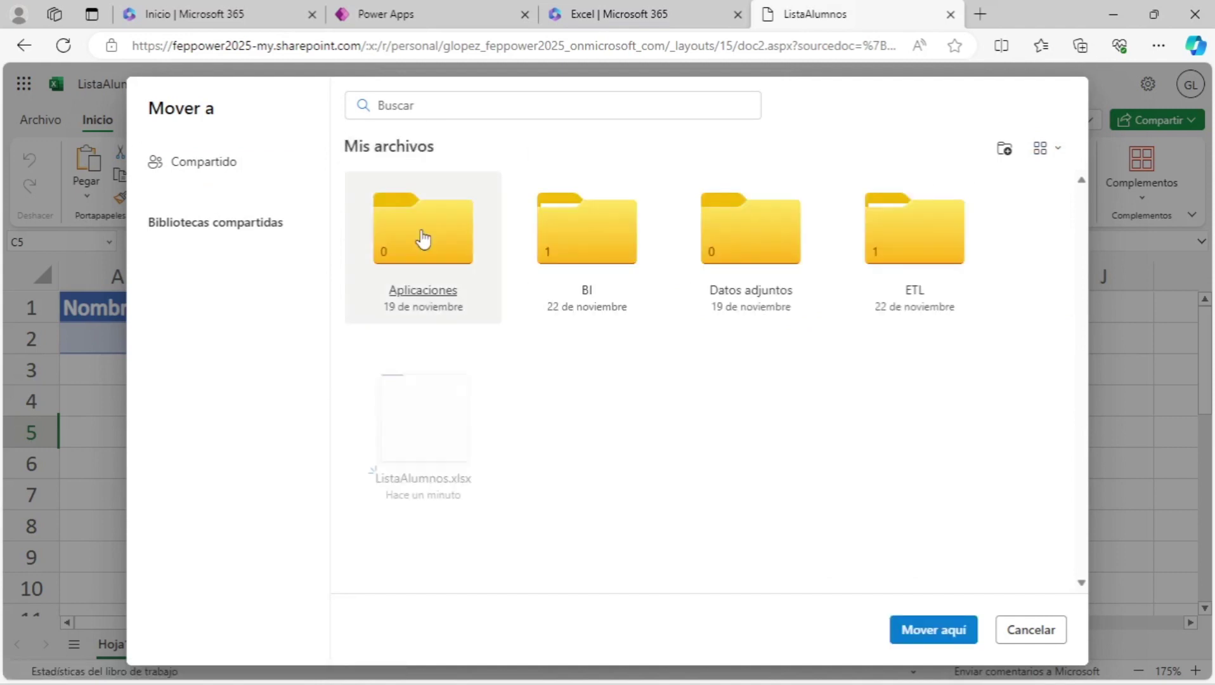
left_click(586, 229)
left_click(389, 147)
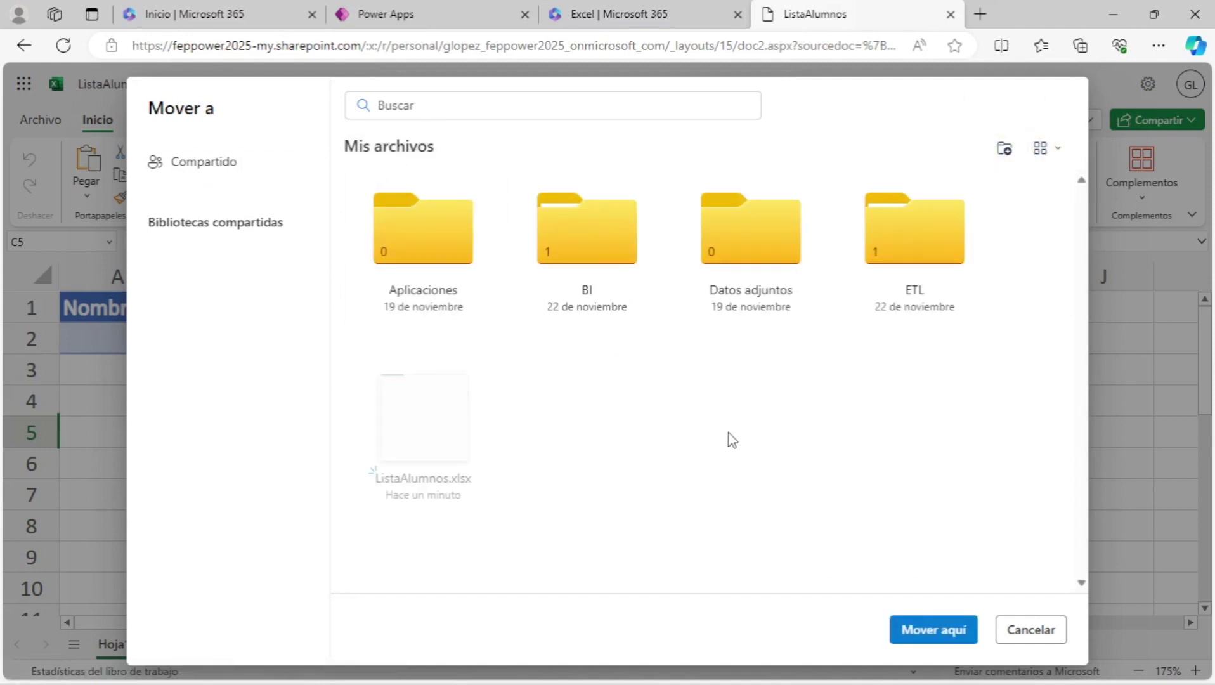
left_click(212, 168)
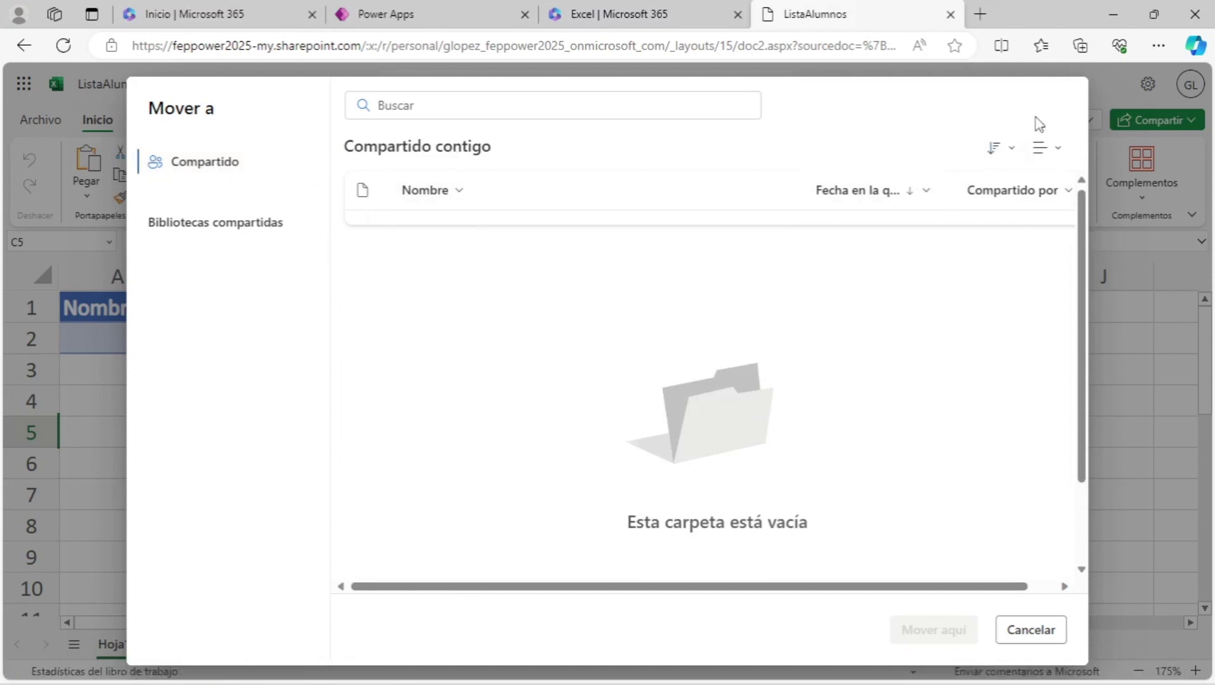
left_click(1032, 631)
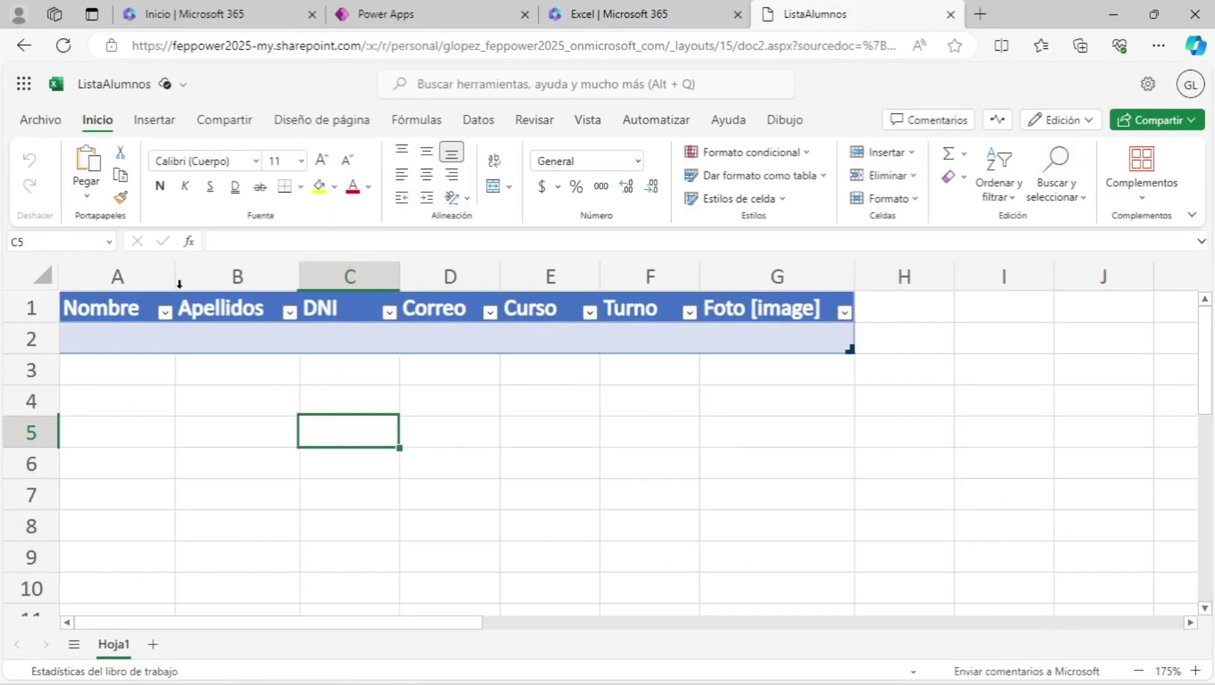
Move ListaAlumnos.xlsx into the Apps folder and close the workbook's tab.
left_click(179, 89)
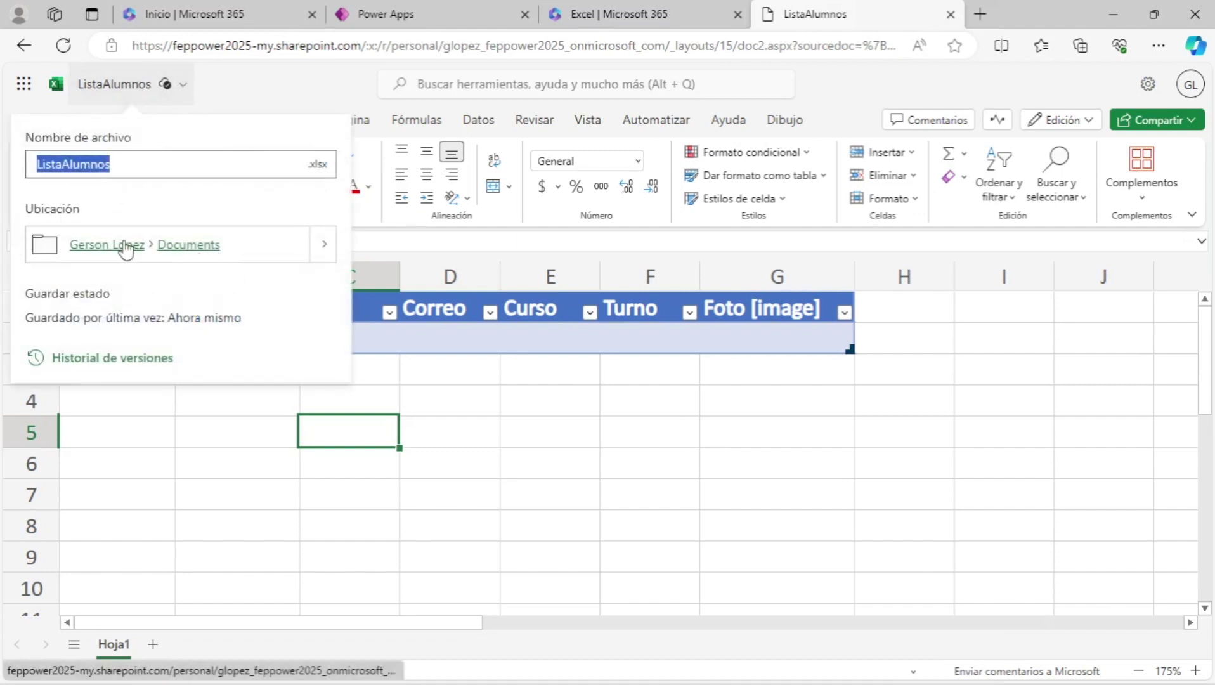
left_click(328, 253)
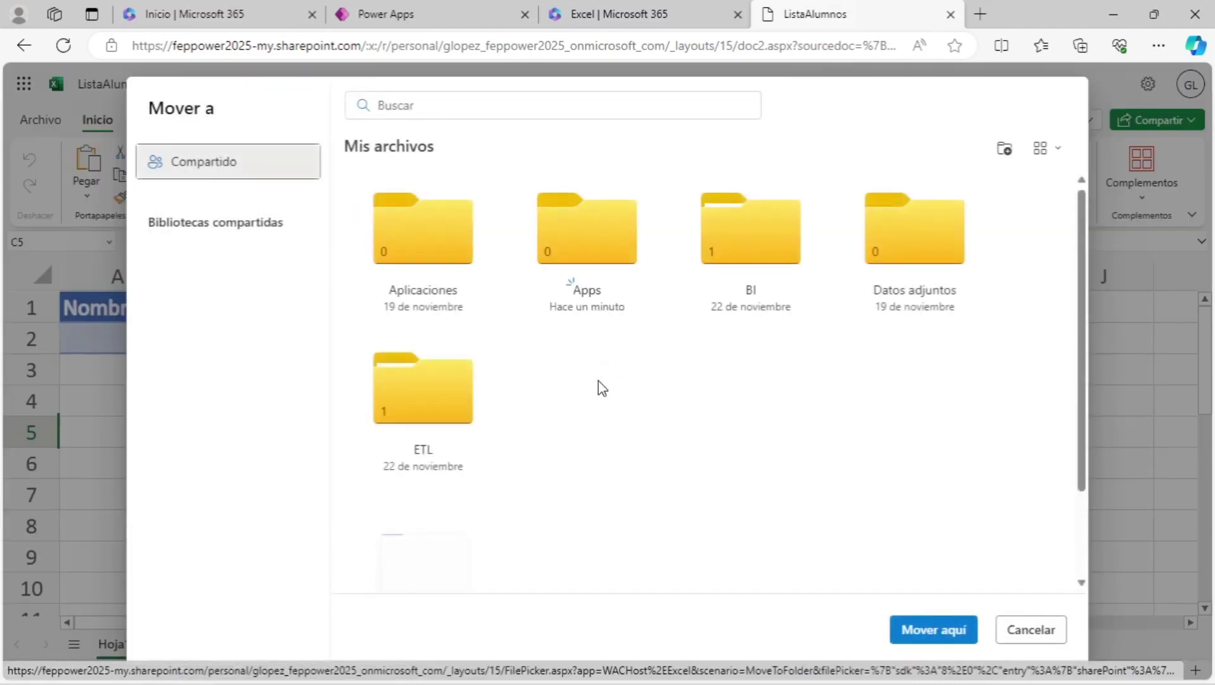
left_click(600, 241)
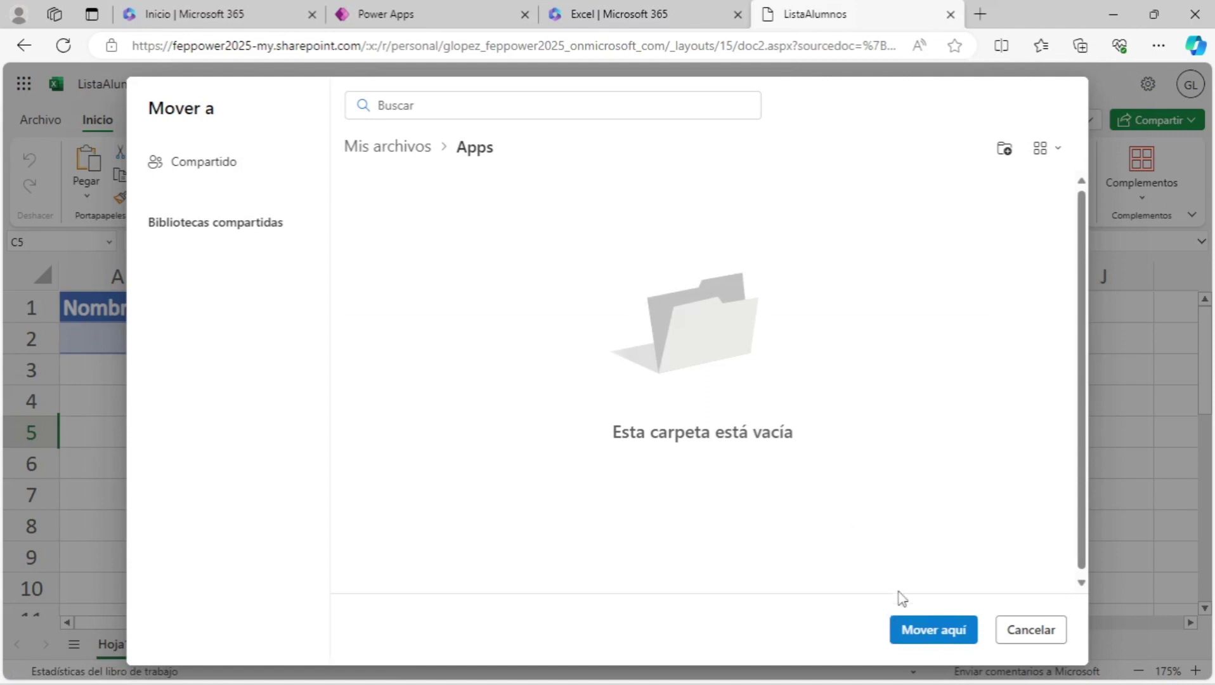
left_click(924, 633)
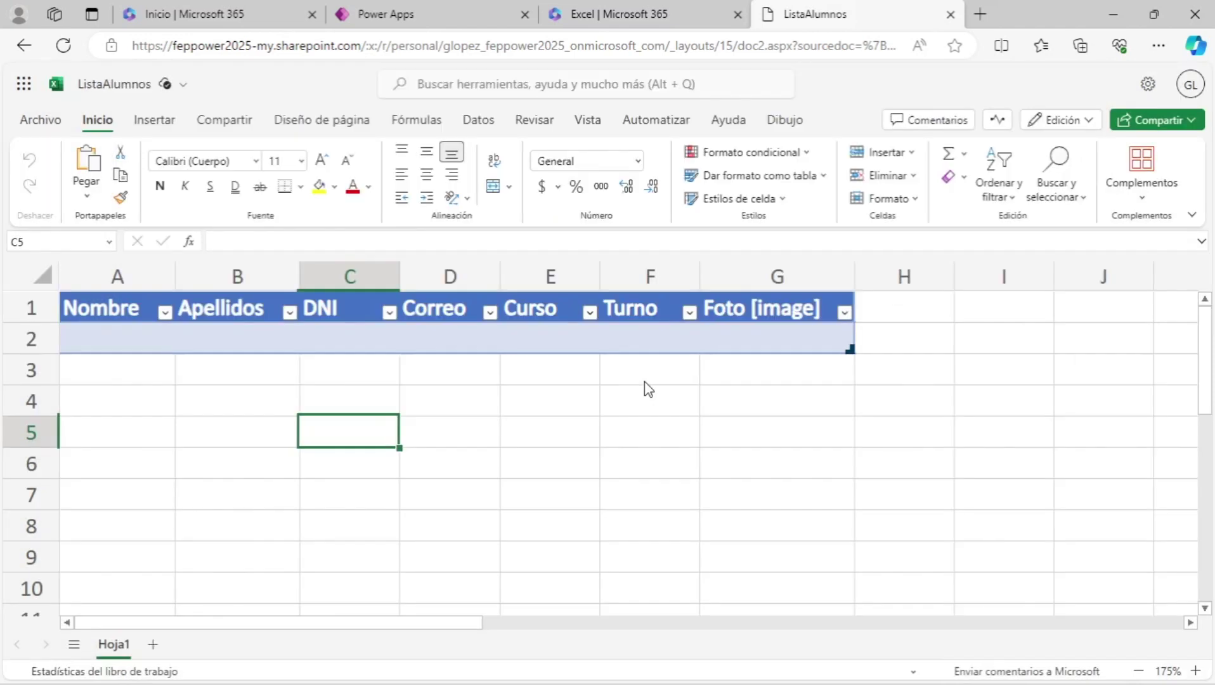
left_click(595, 388)
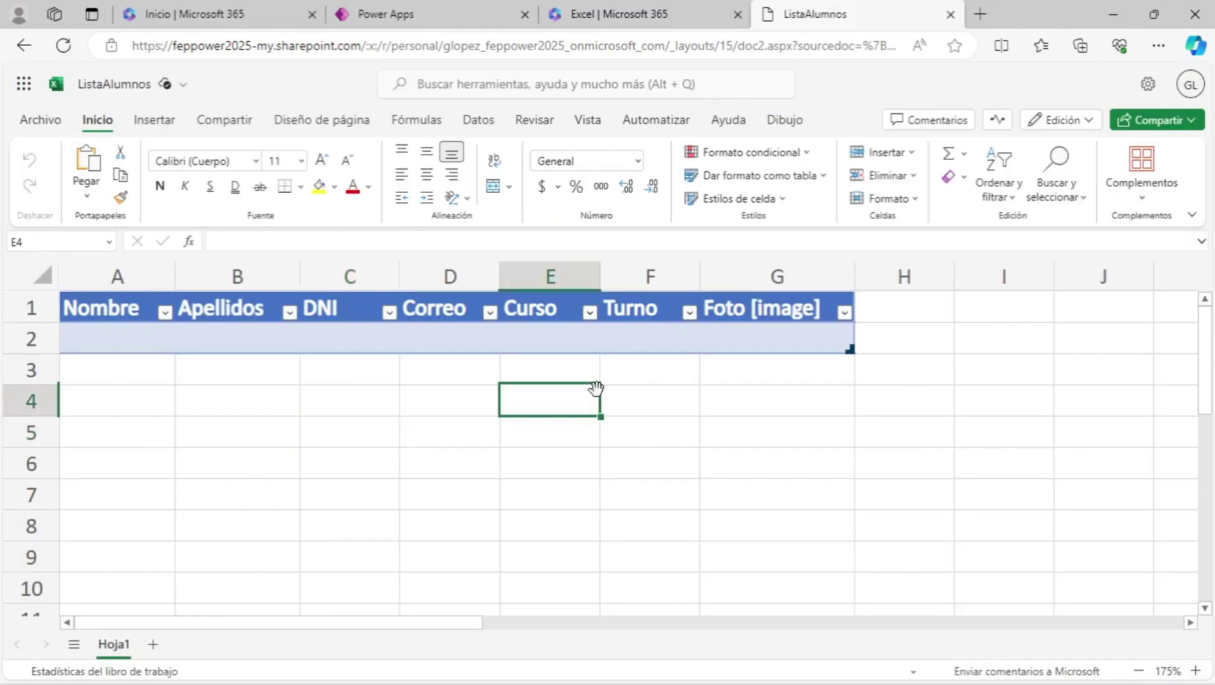
left_click(950, 14)
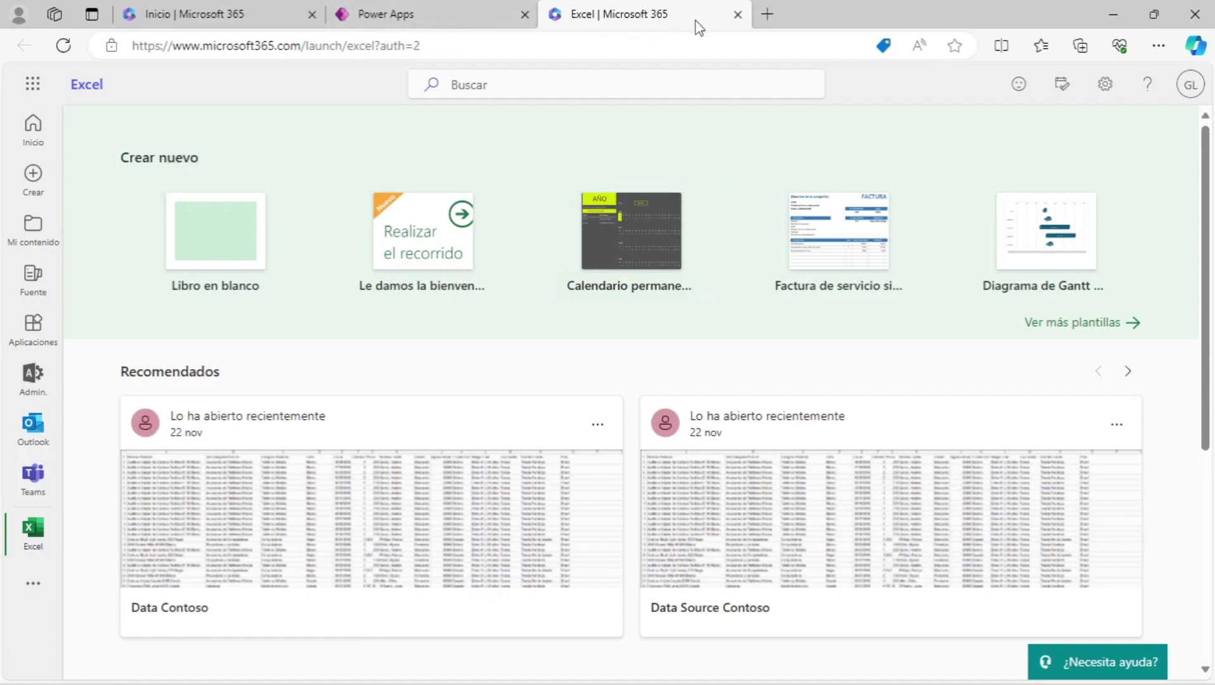
Back in Power Apps, insert a vertical gallery on ScrPrincipal from the Layout controls.
left_click(462, 10)
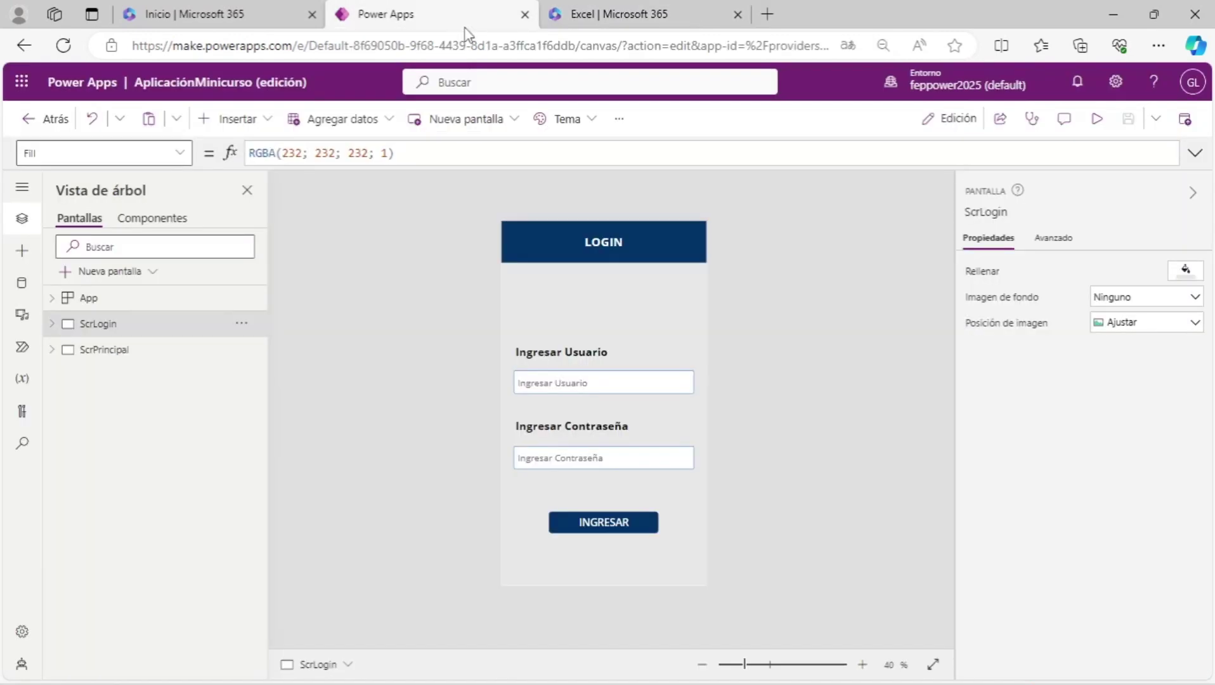
left_click(144, 360)
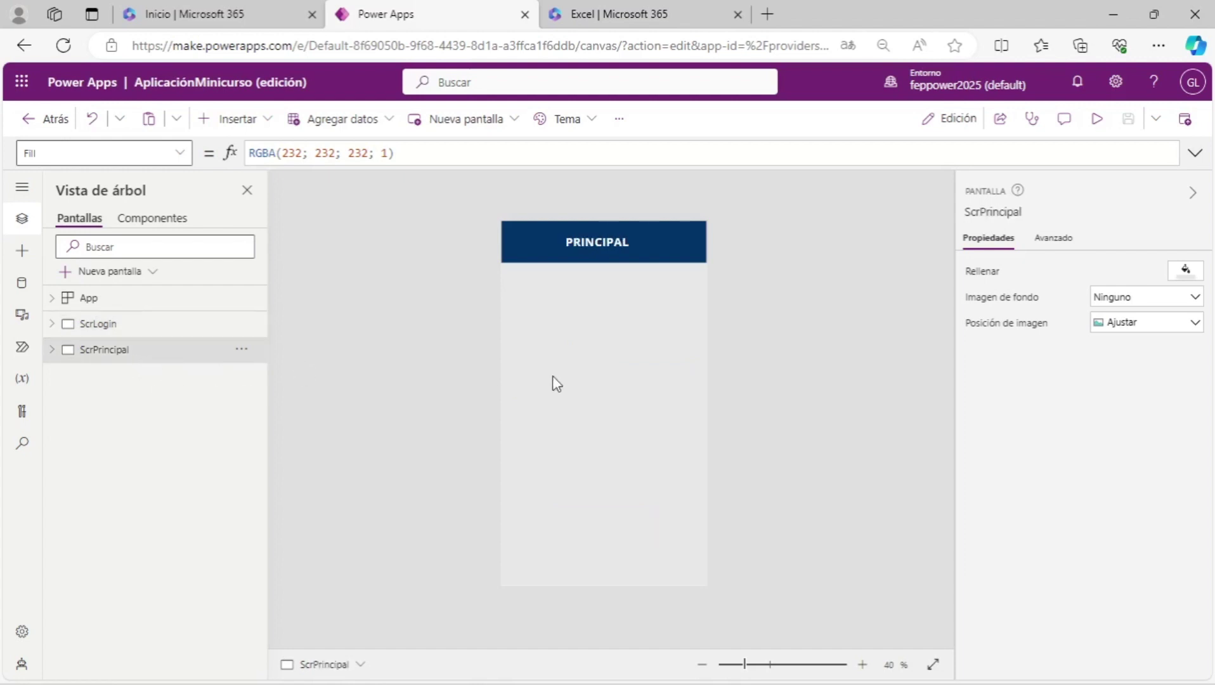
left_click(267, 127)
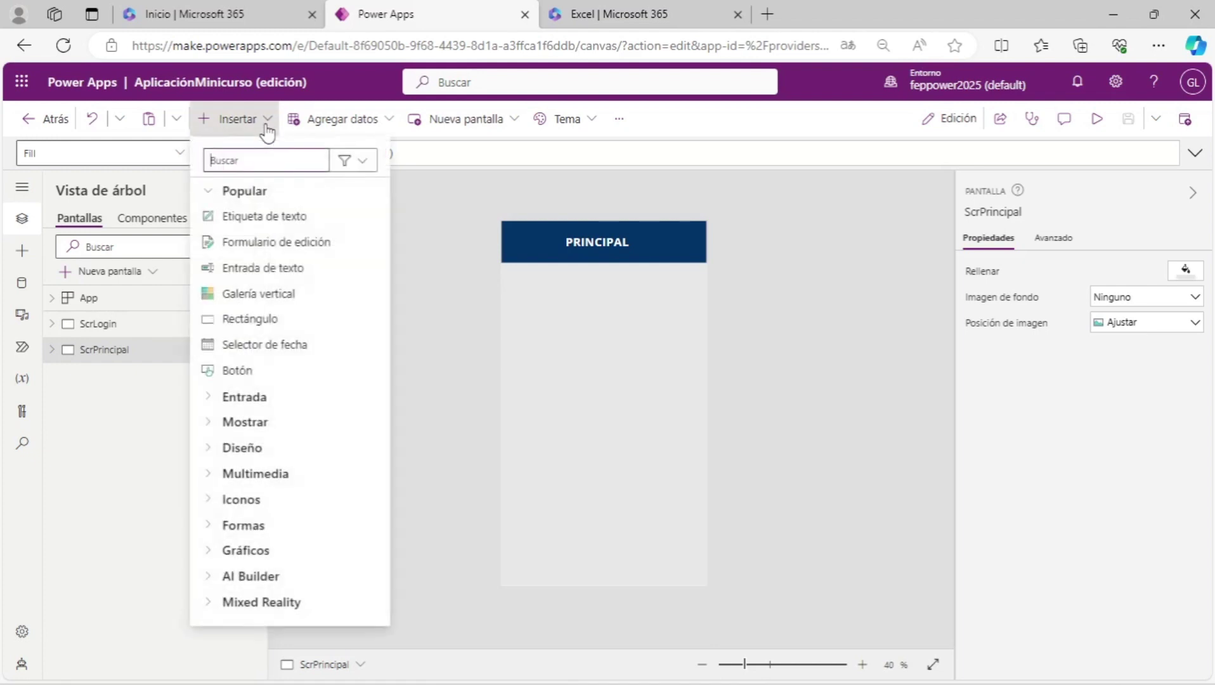
left_click(212, 194)
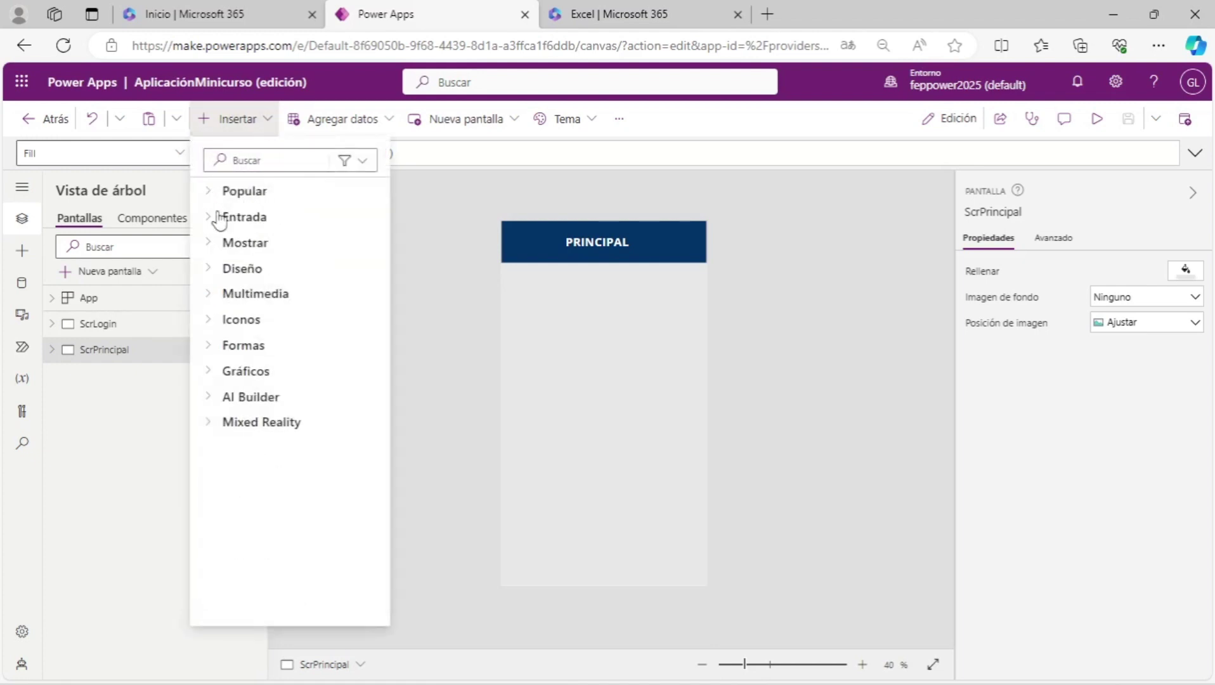
left_click(255, 272)
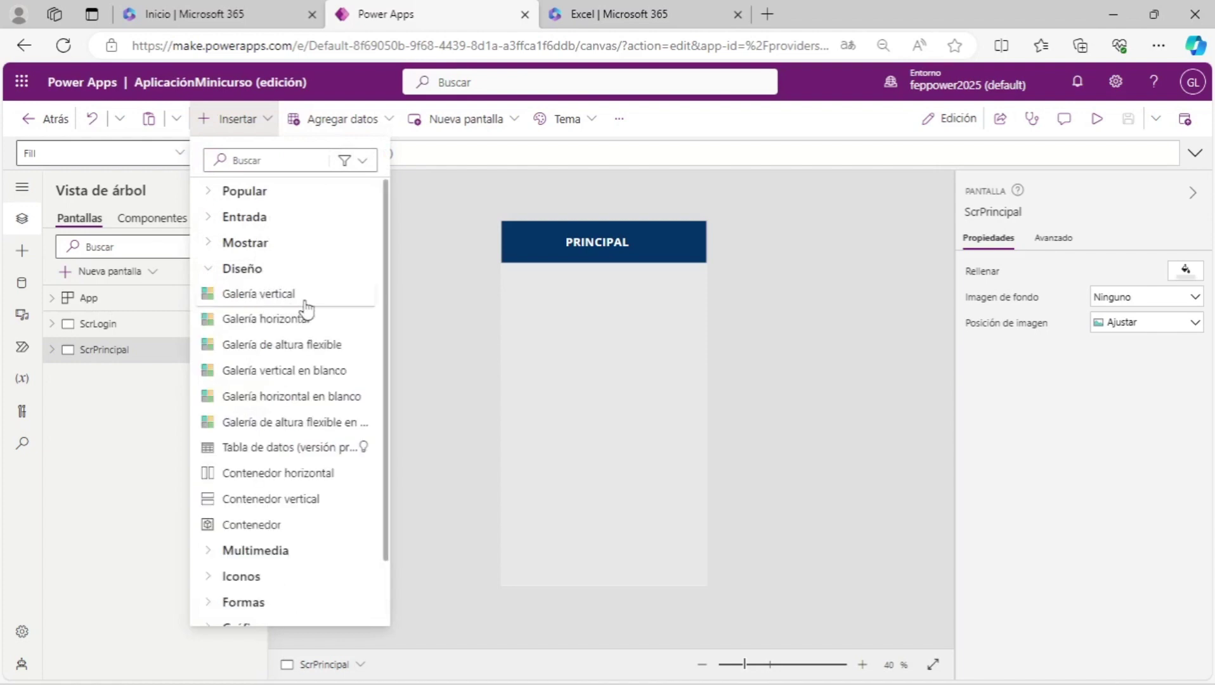
left_click(267, 303)
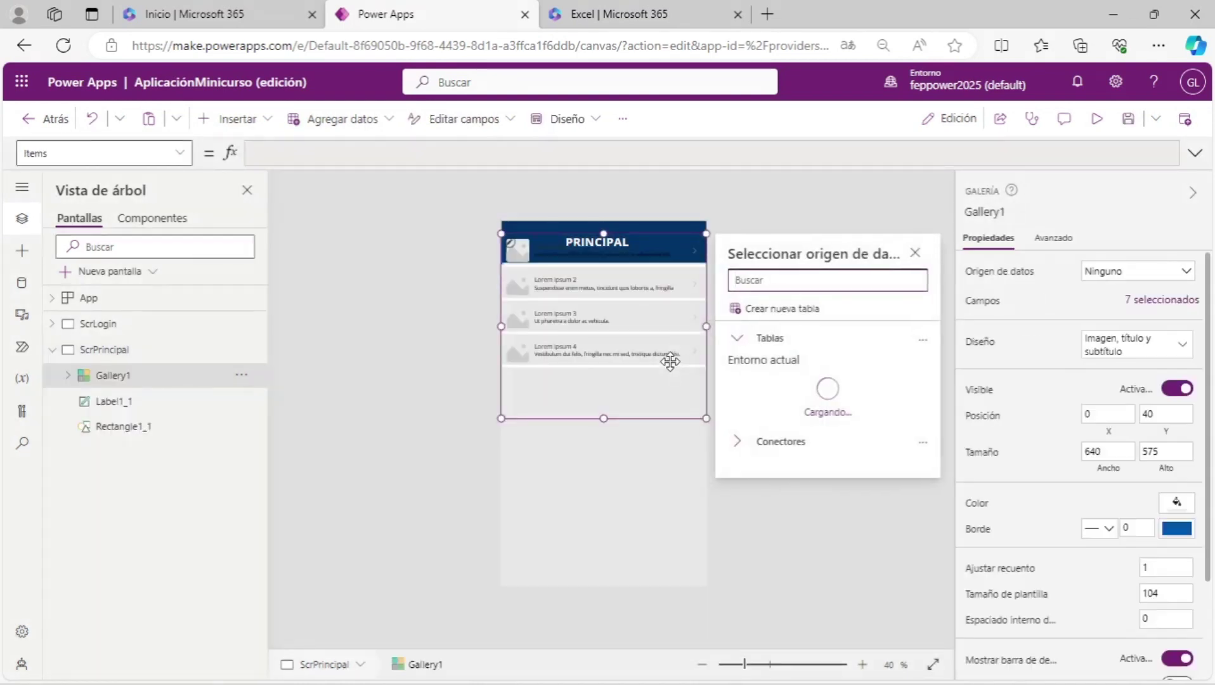
Move the gallery below the PRINCIPAL header and rename it GaleriaAlumnos.
left_click(602, 254)
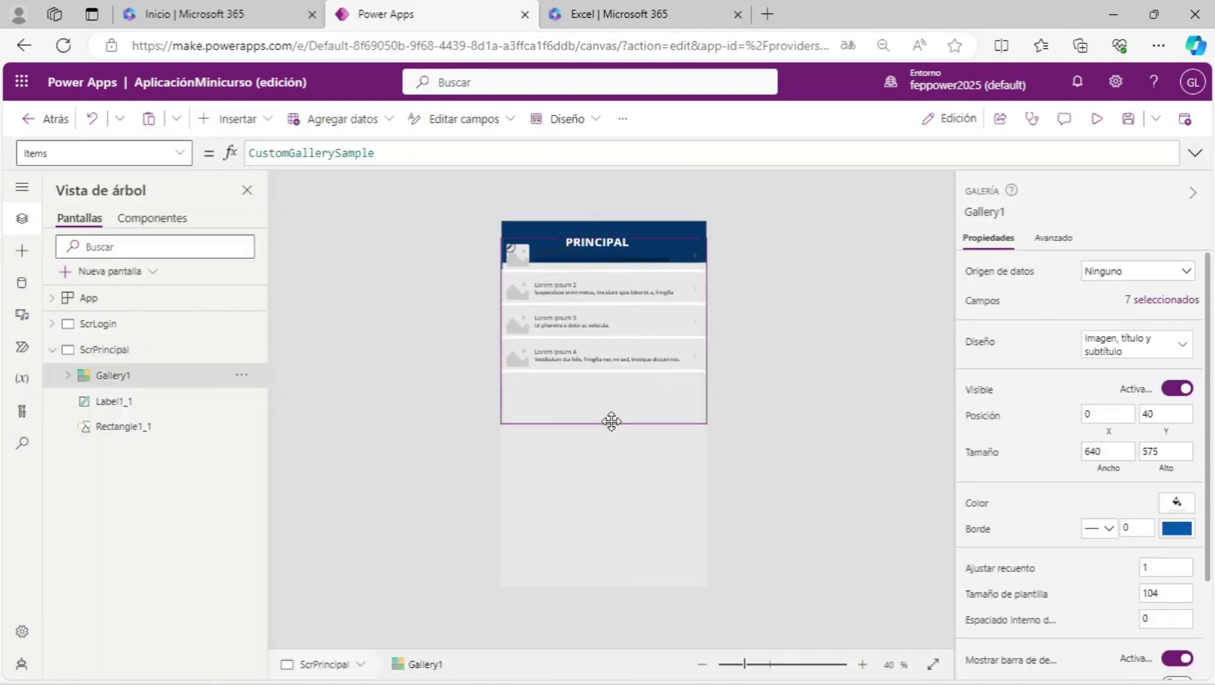
left_click_drag(612, 422, 603, 586)
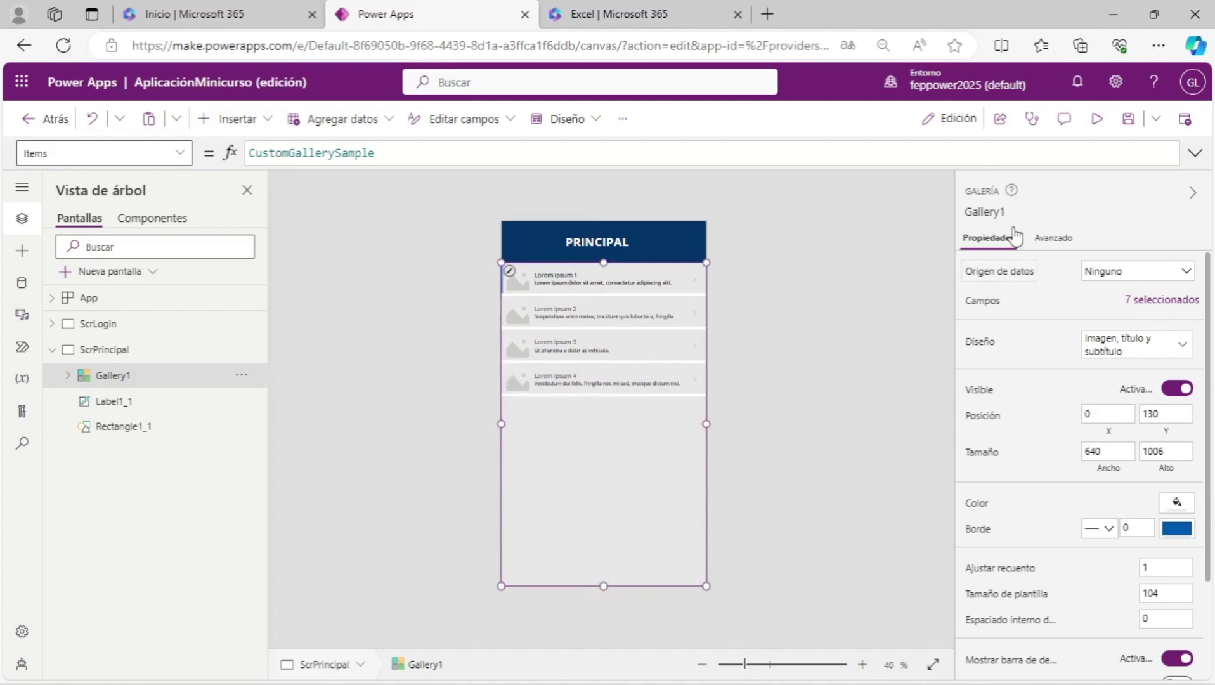
mouse_move(988, 212)
left_click(1017, 212)
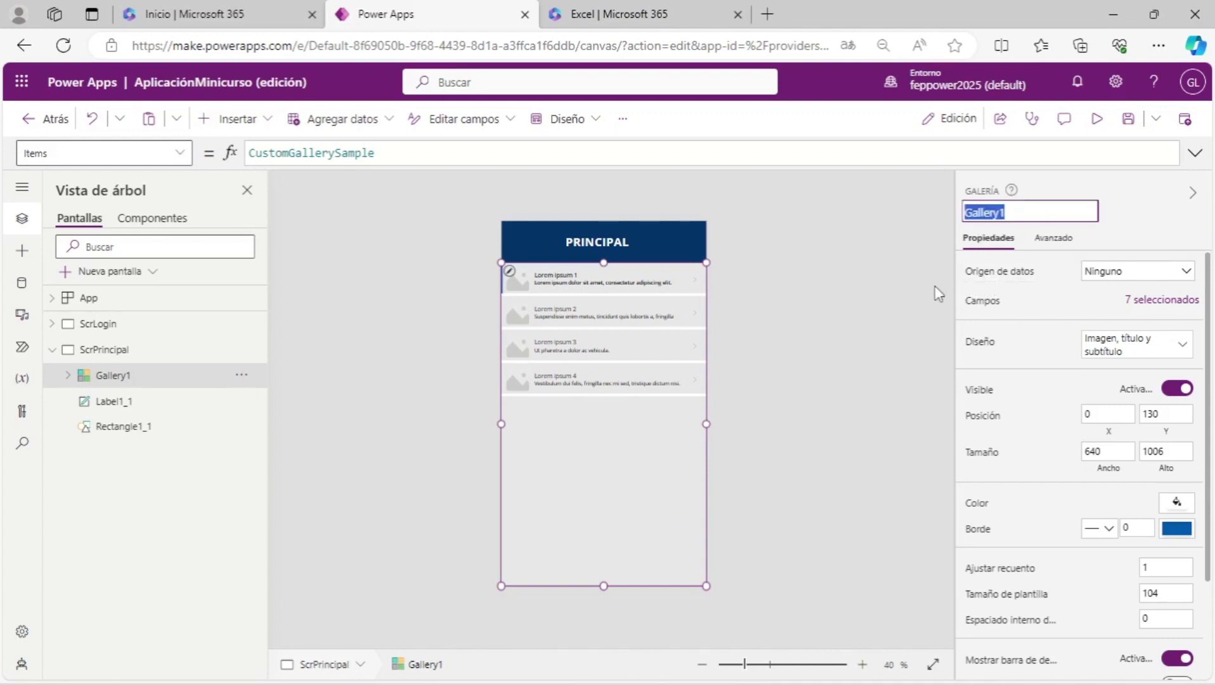
type("G")
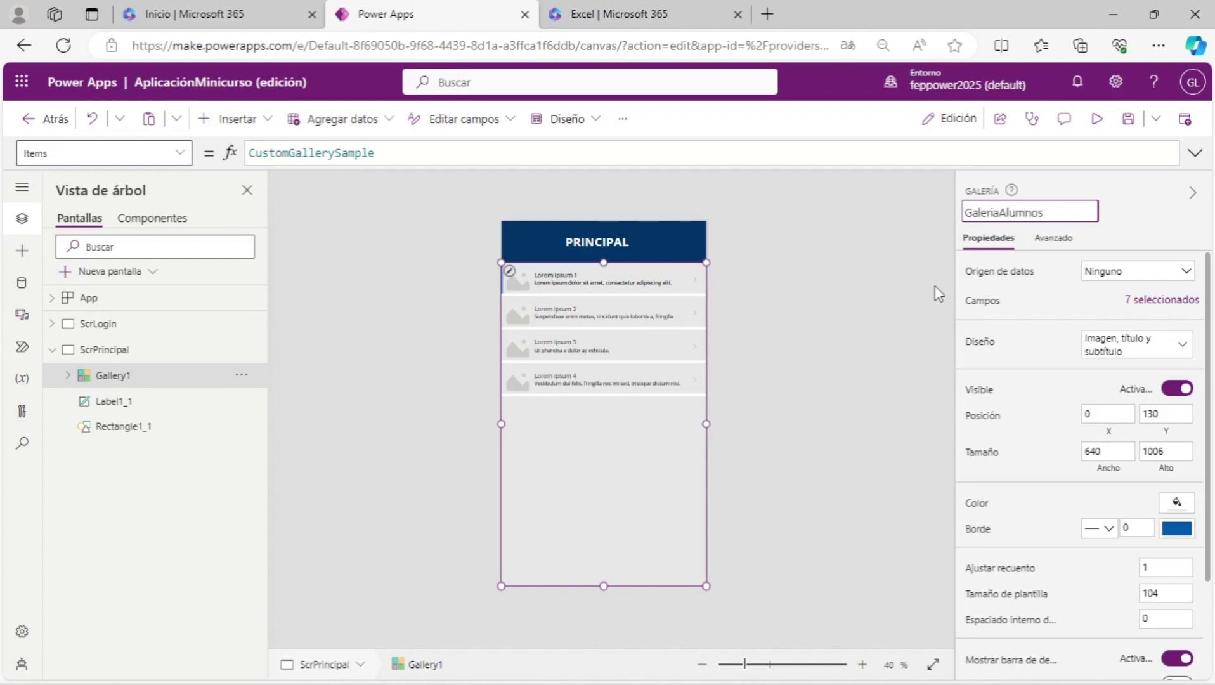
key("Return")
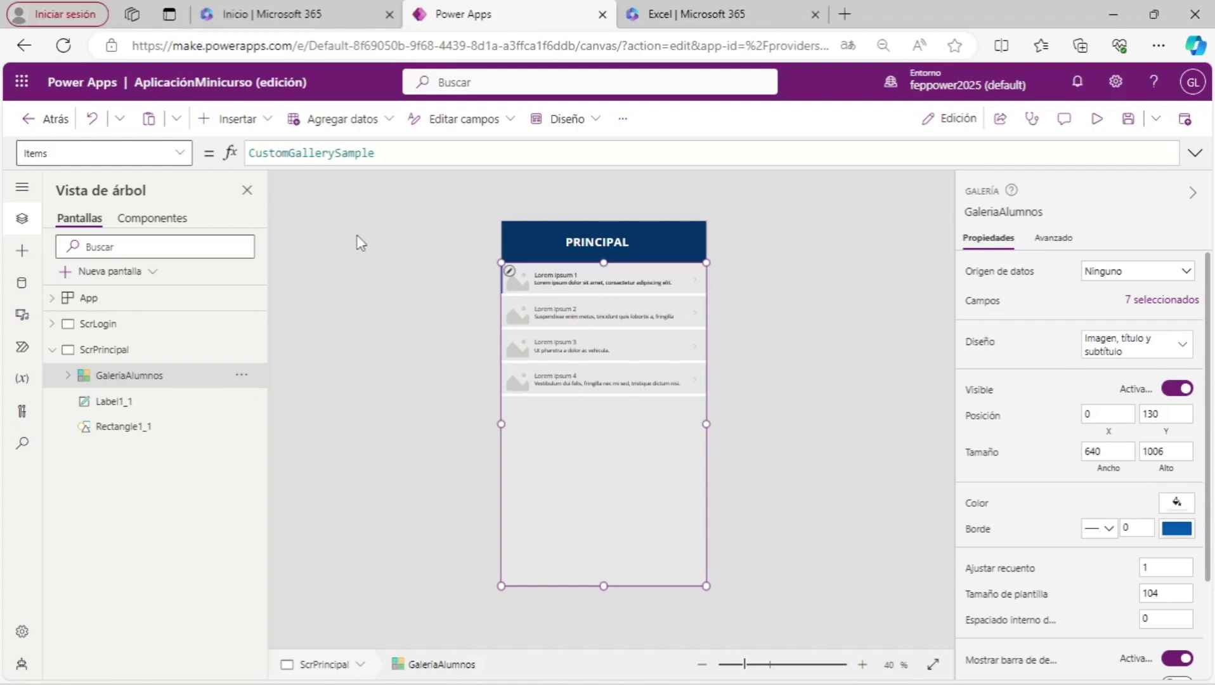
Search the data sources for 'onedr' and pick the OneDrive for Business connector.
left_click(391, 121)
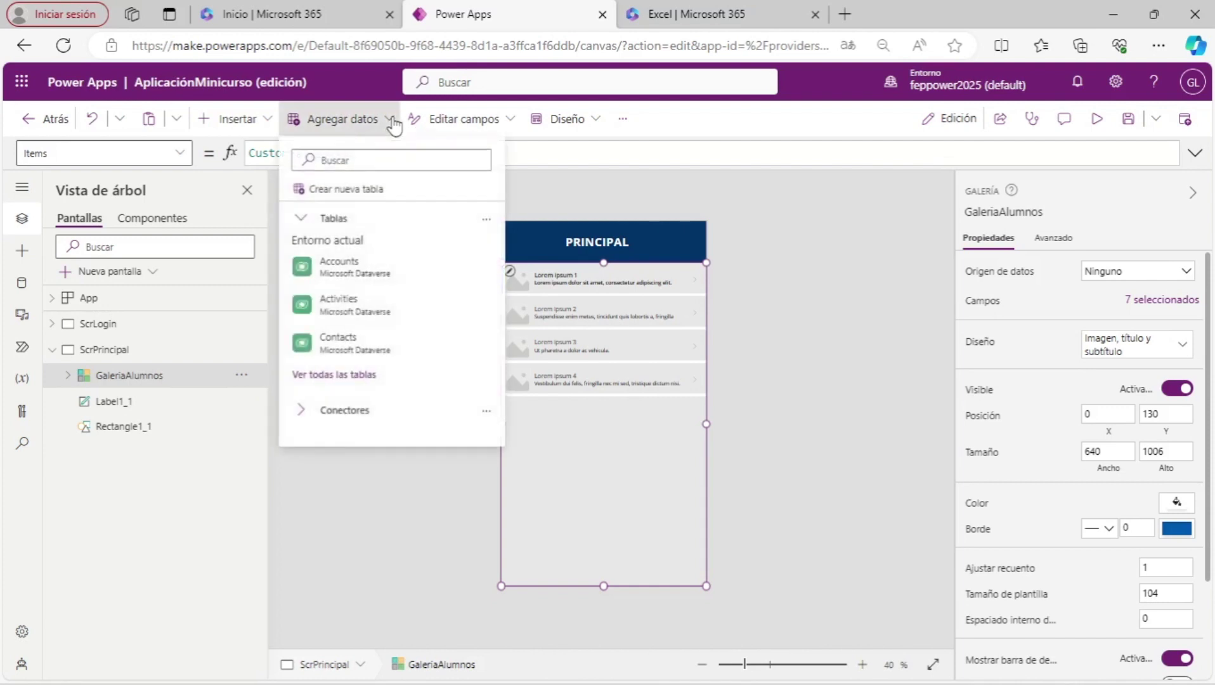
left_click(384, 420)
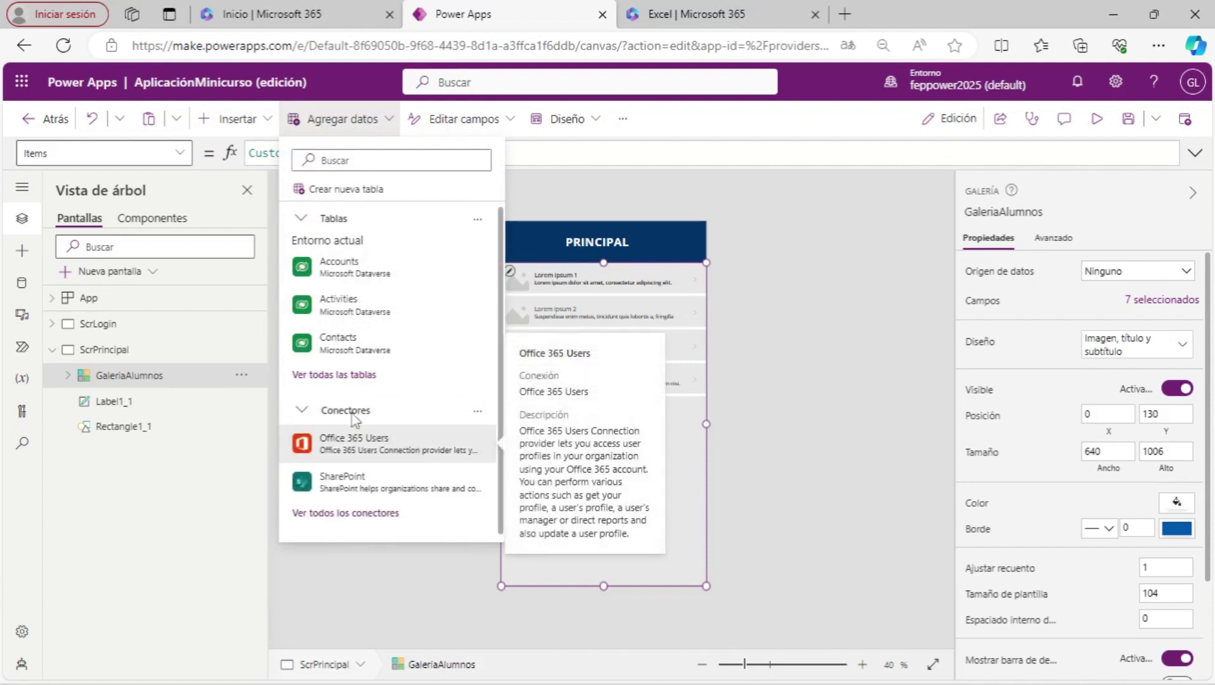
left_click(336, 581)
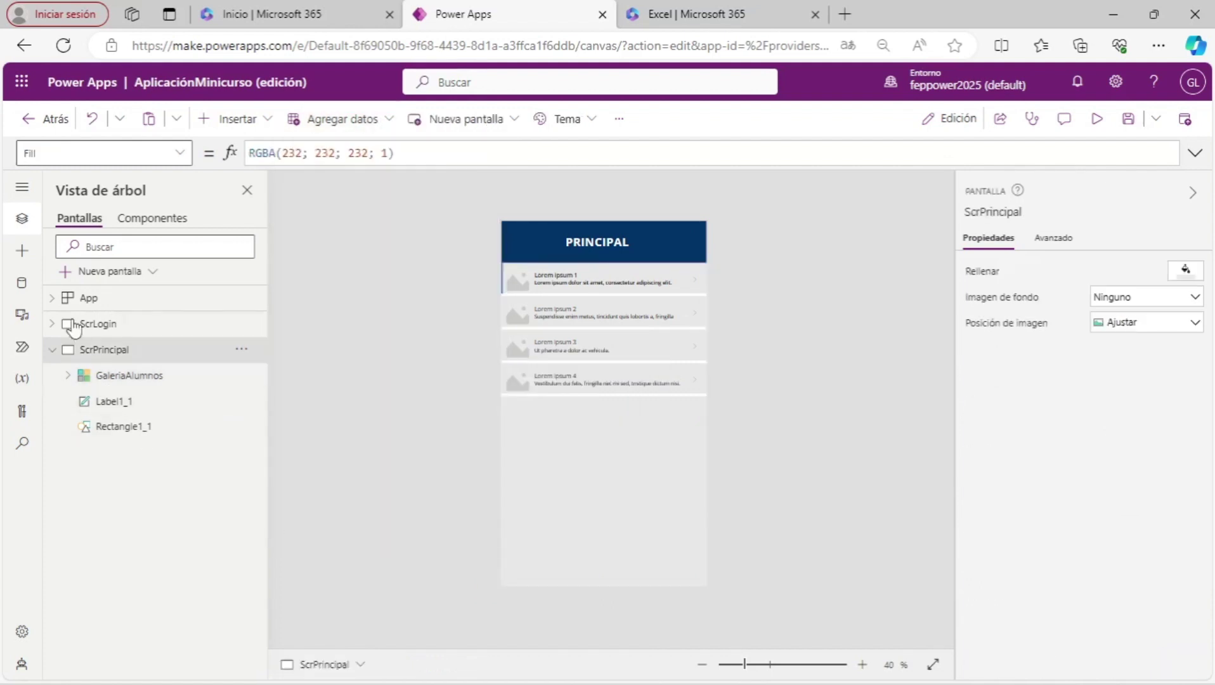
left_click(28, 282)
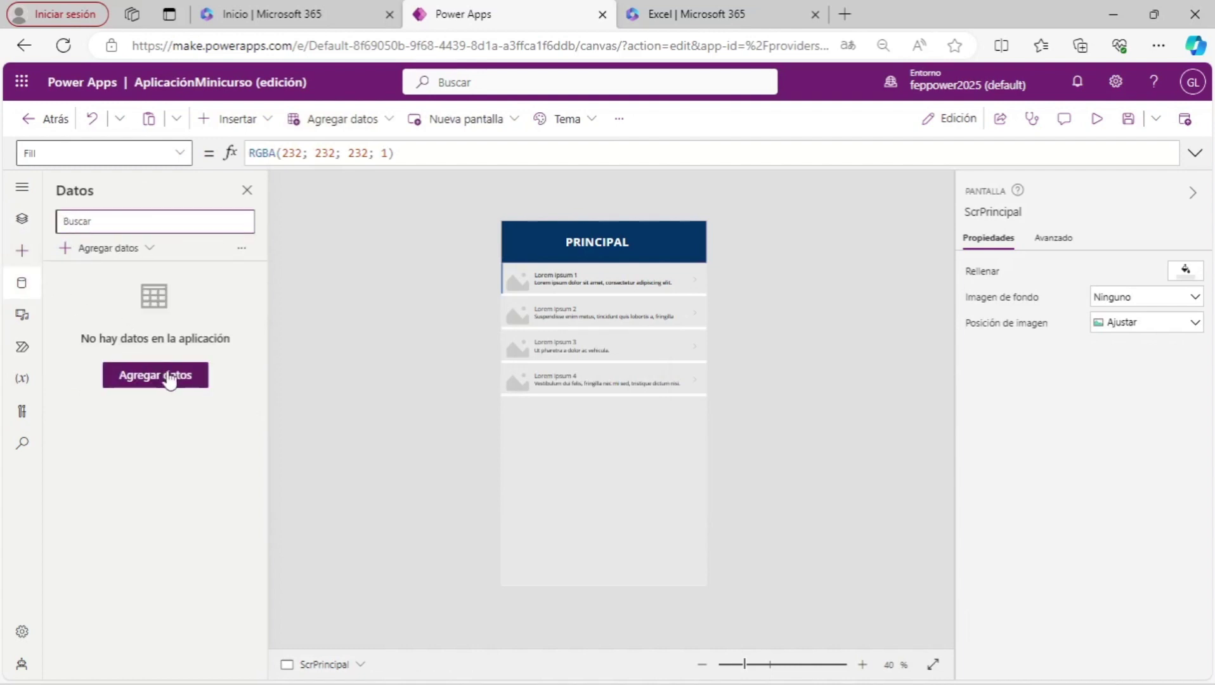
left_click(696, 496)
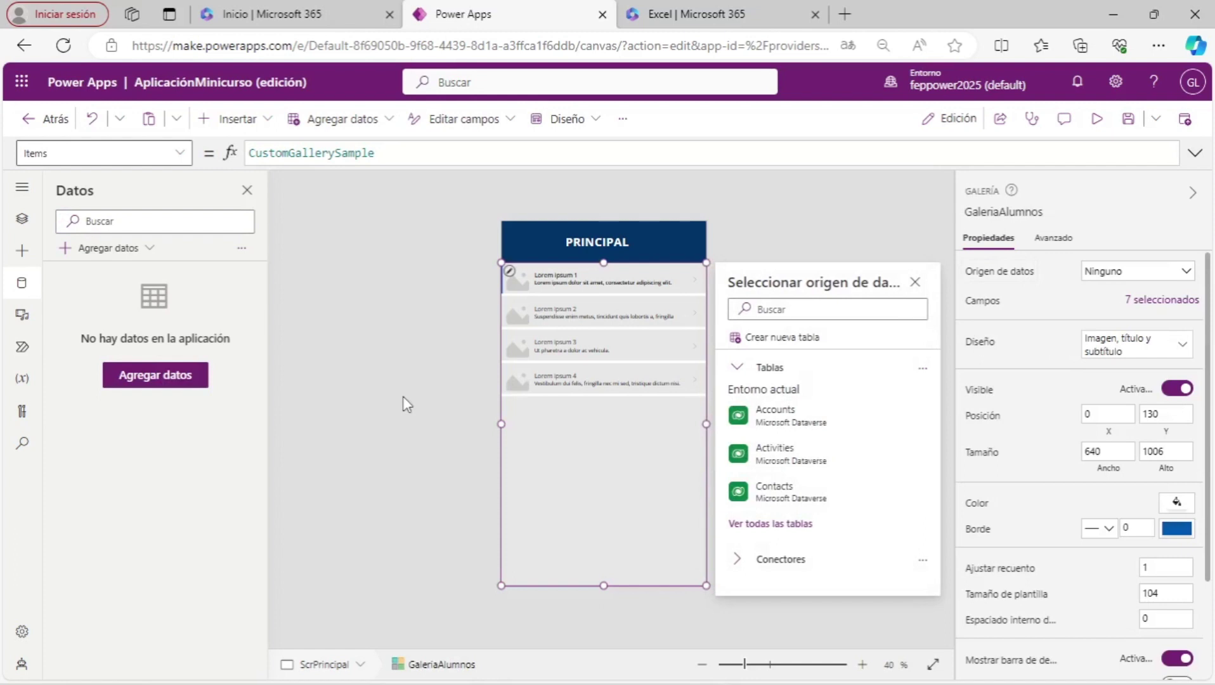
left_click(166, 390)
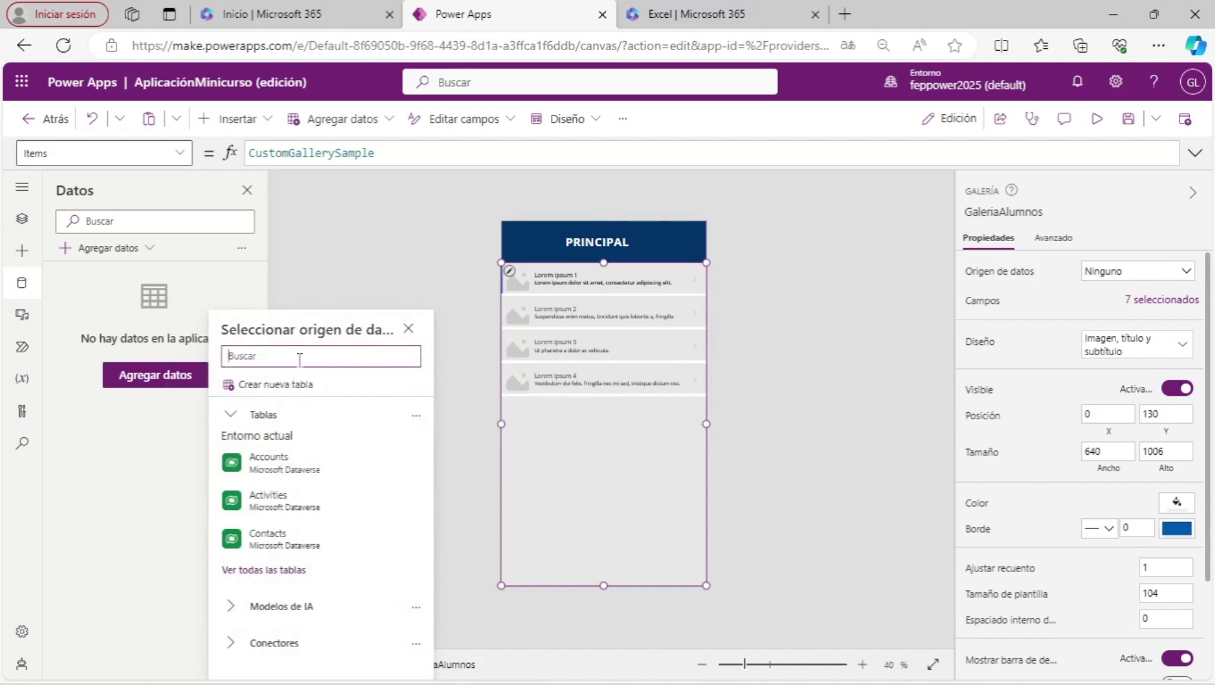
type("onedr")
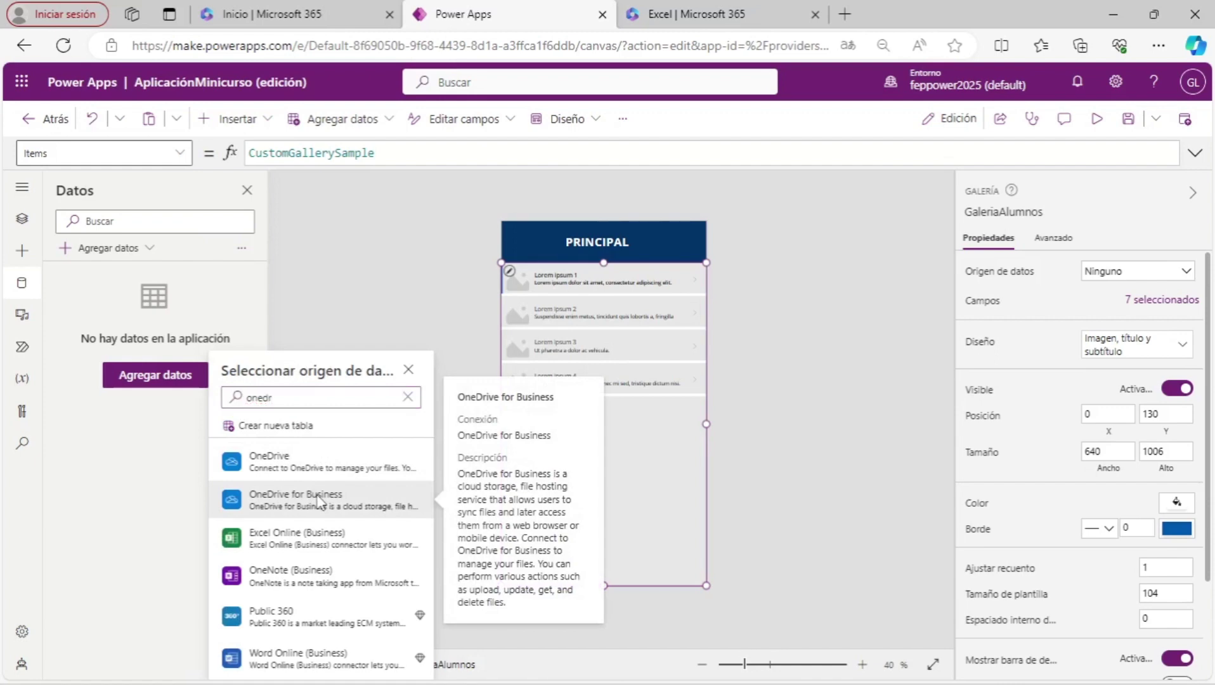
left_click(319, 501)
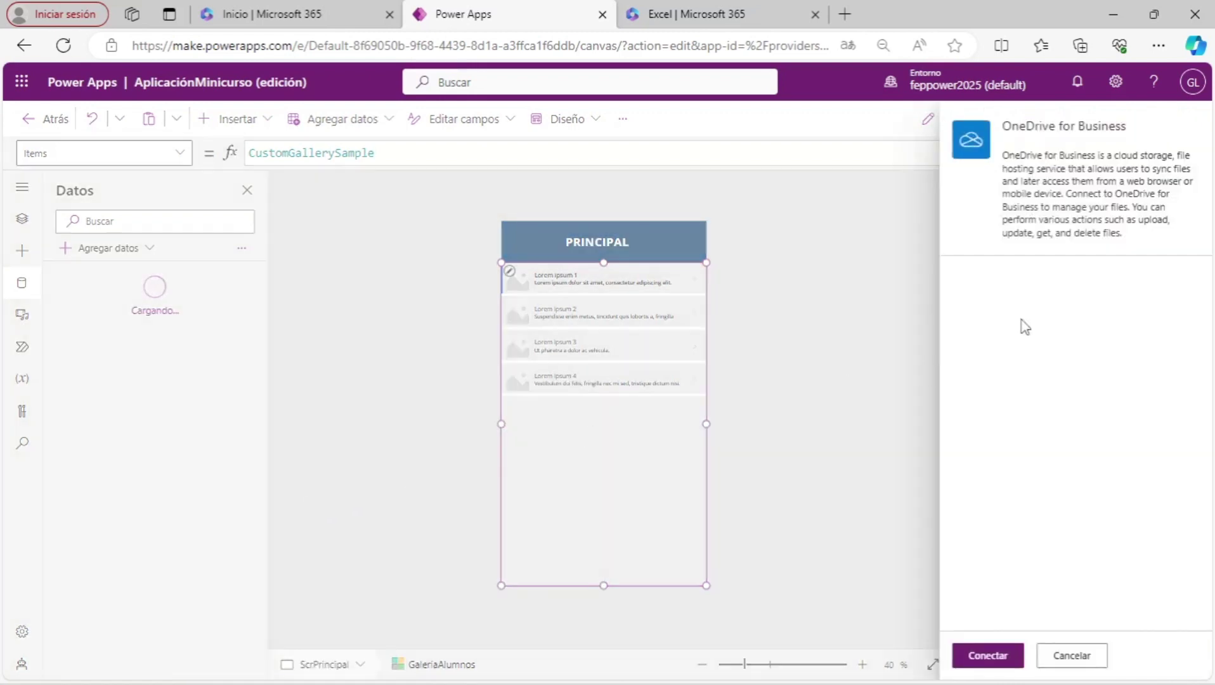
Connect the Alumnos table from Apps/ListaAlumnos.xlsx in OneDrive for Business.
left_click(1000, 659)
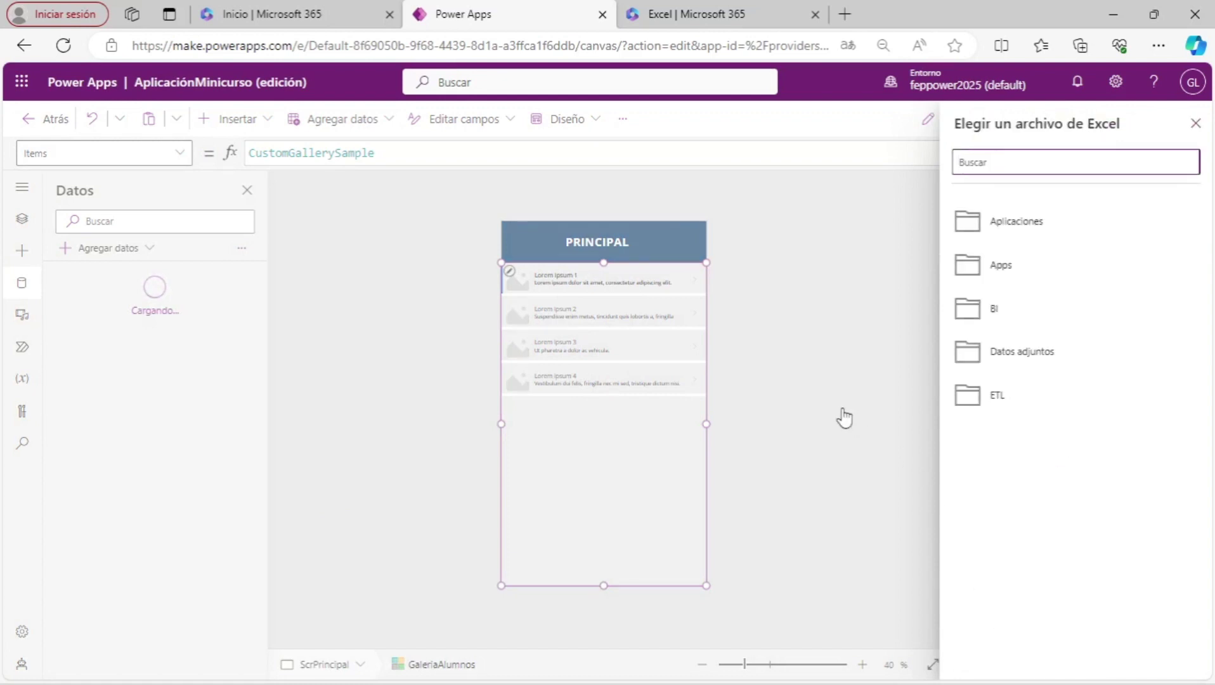
left_click(1011, 272)
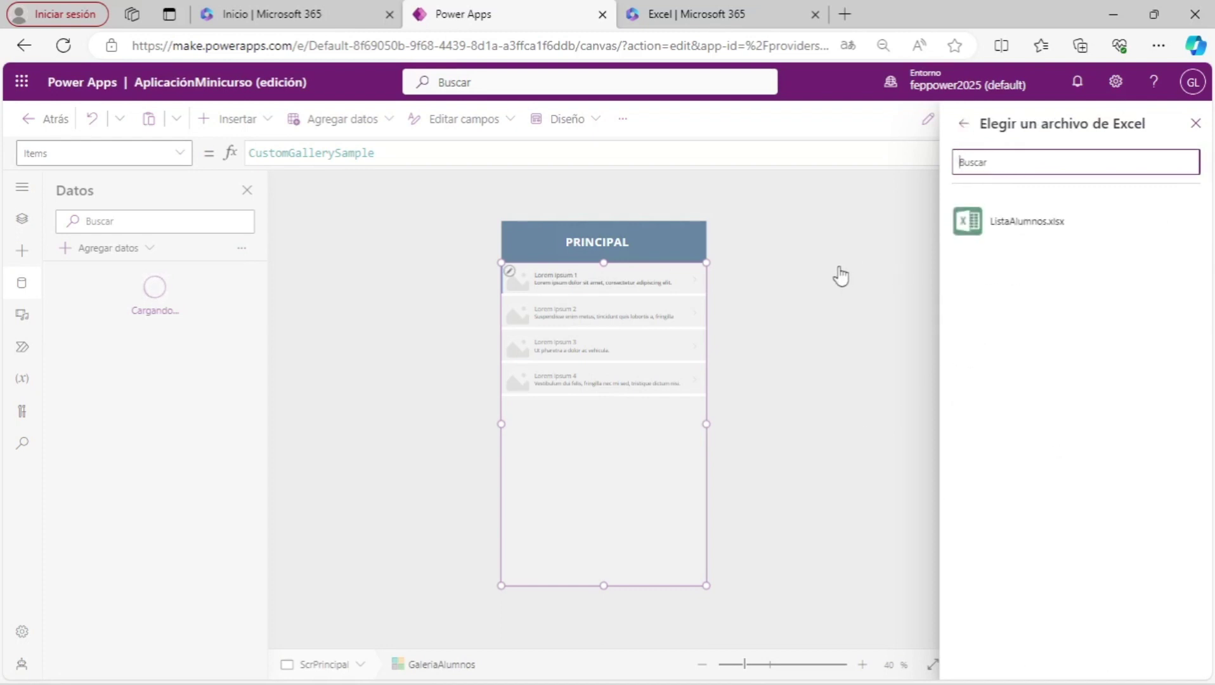
left_click(1026, 236)
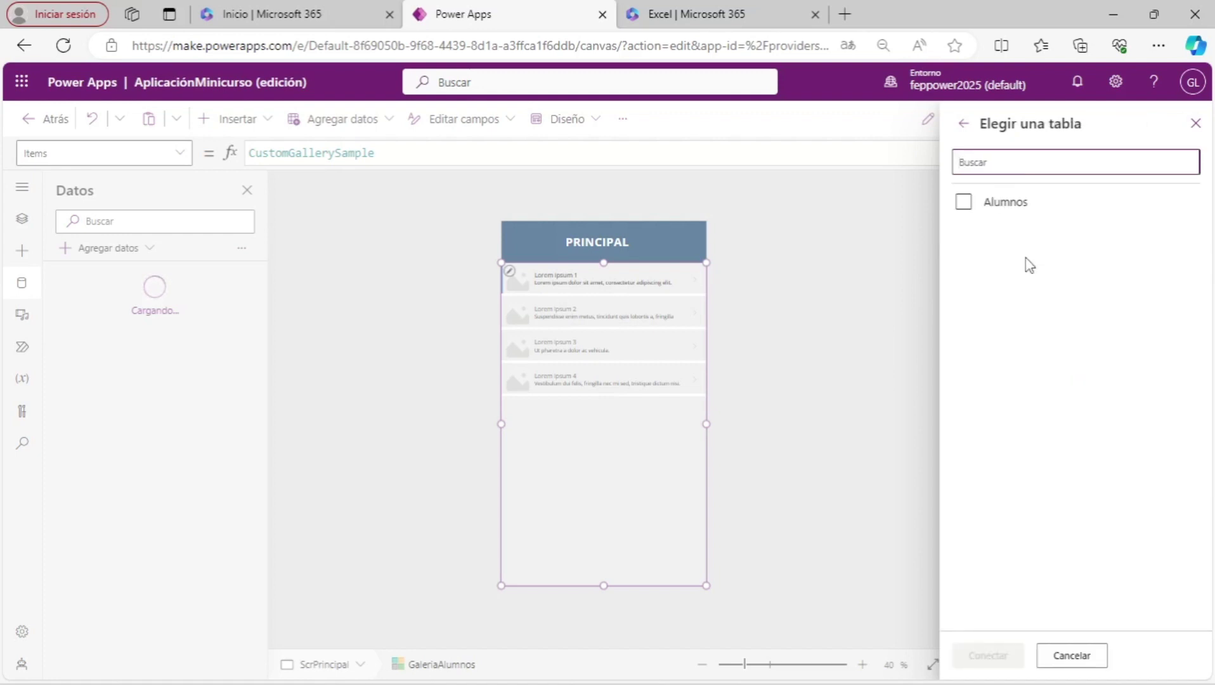
left_click(973, 211)
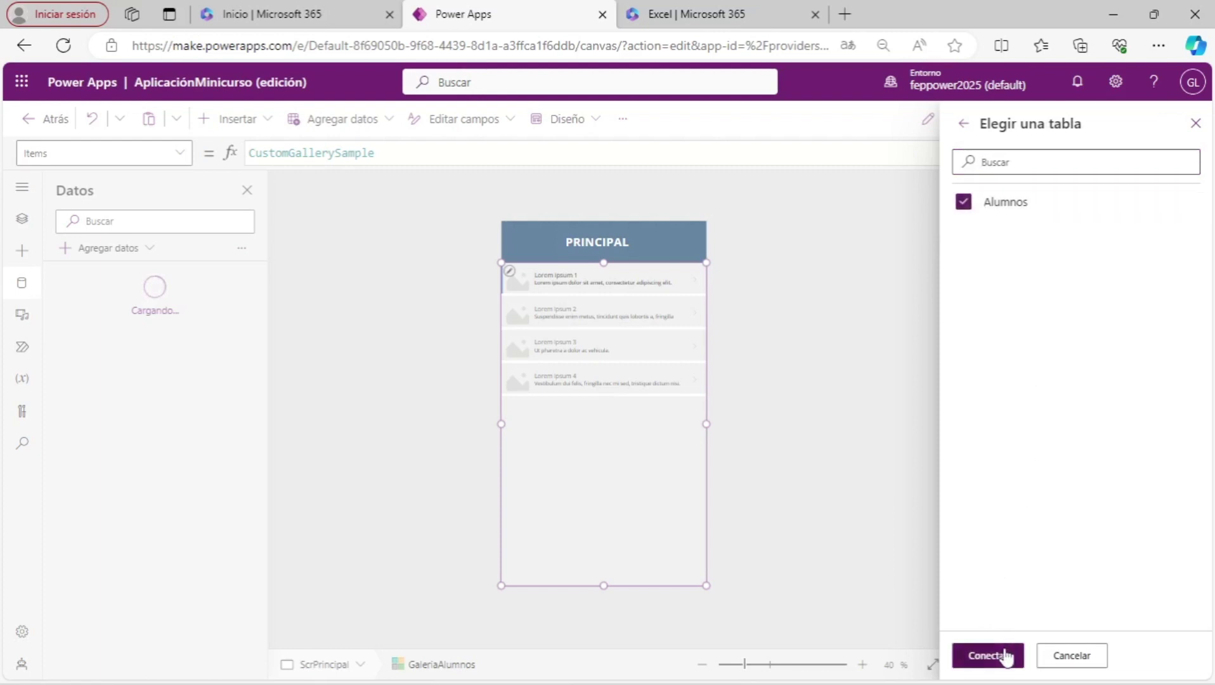
left_click(993, 656)
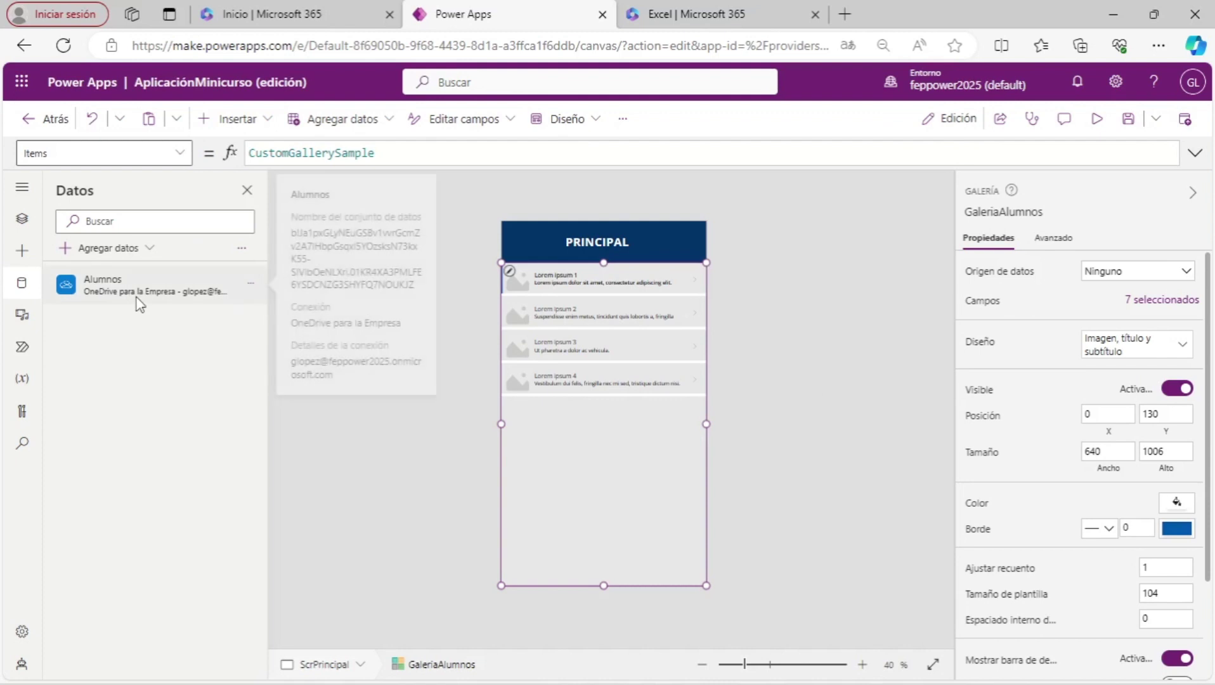
left_click(607, 429)
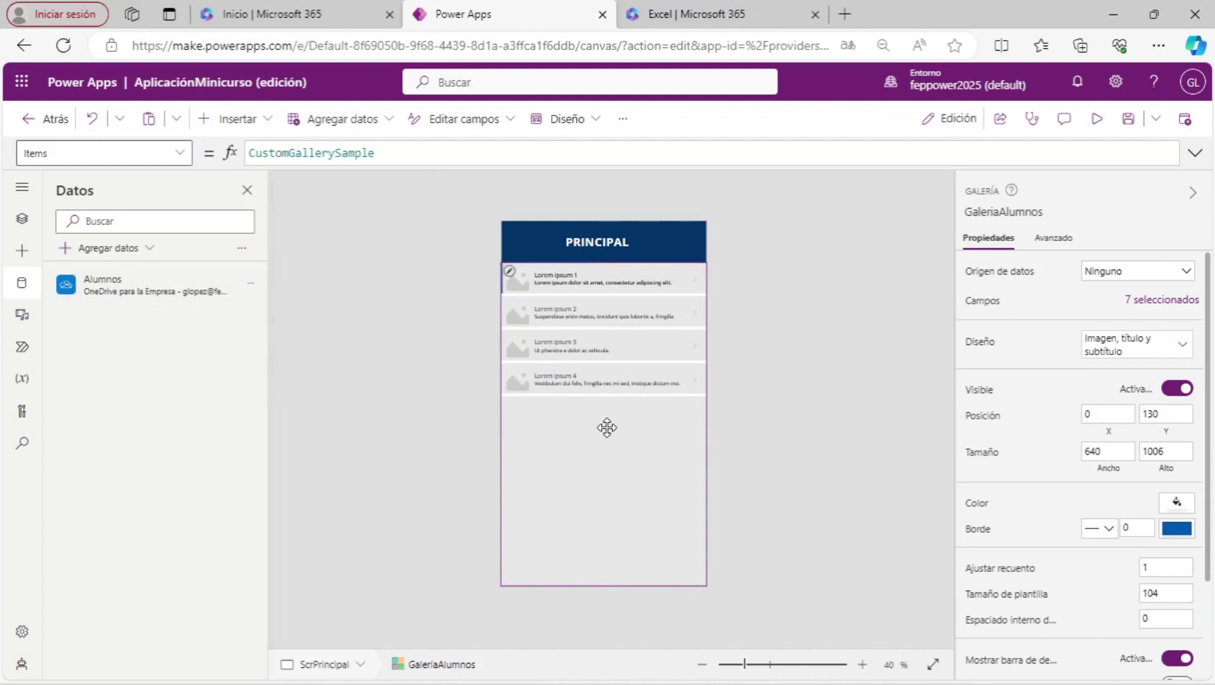
Bind GaleriaAlumnos to the Alumnos table and apply the Título y subtítulo layout.
left_click(1192, 279)
mouse_move(1054, 398)
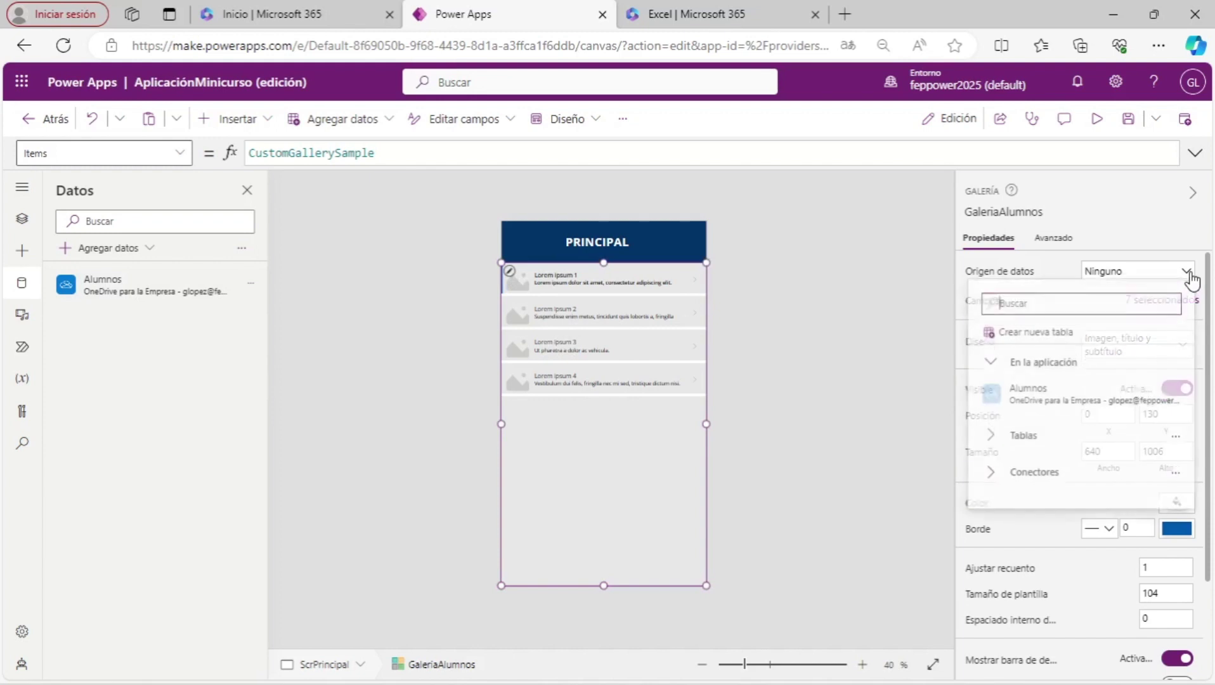
left_click(1049, 410)
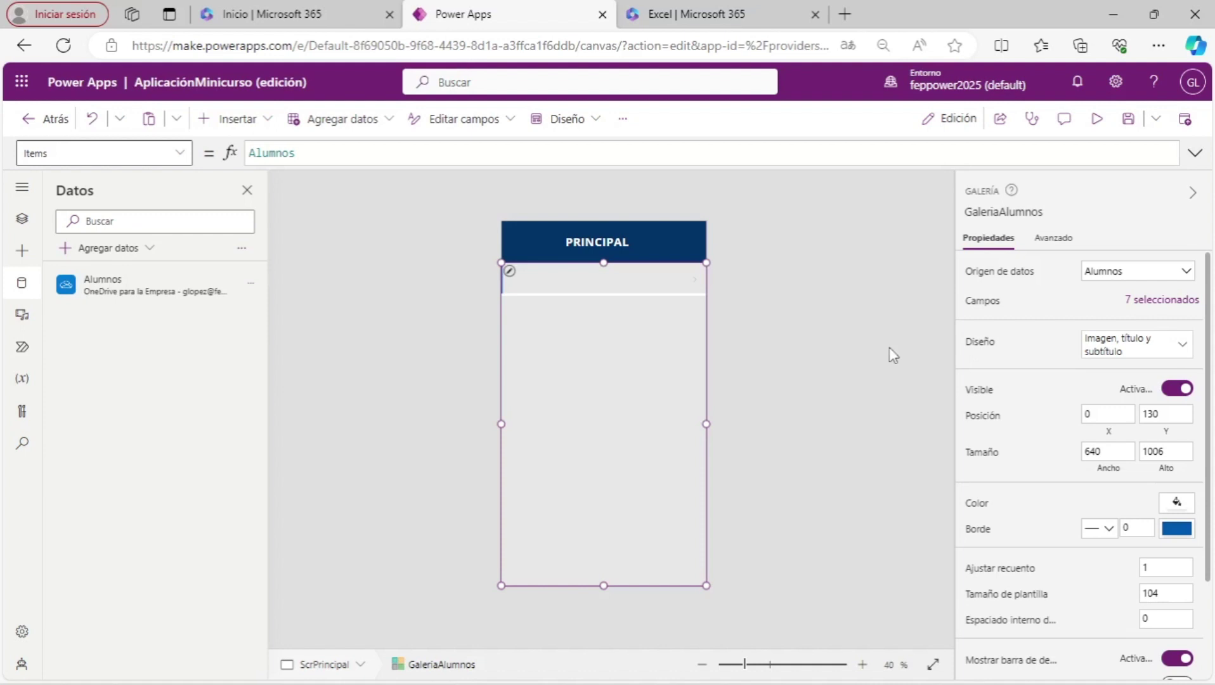
left_click(1181, 350)
scroll(999, 488, "down", 1)
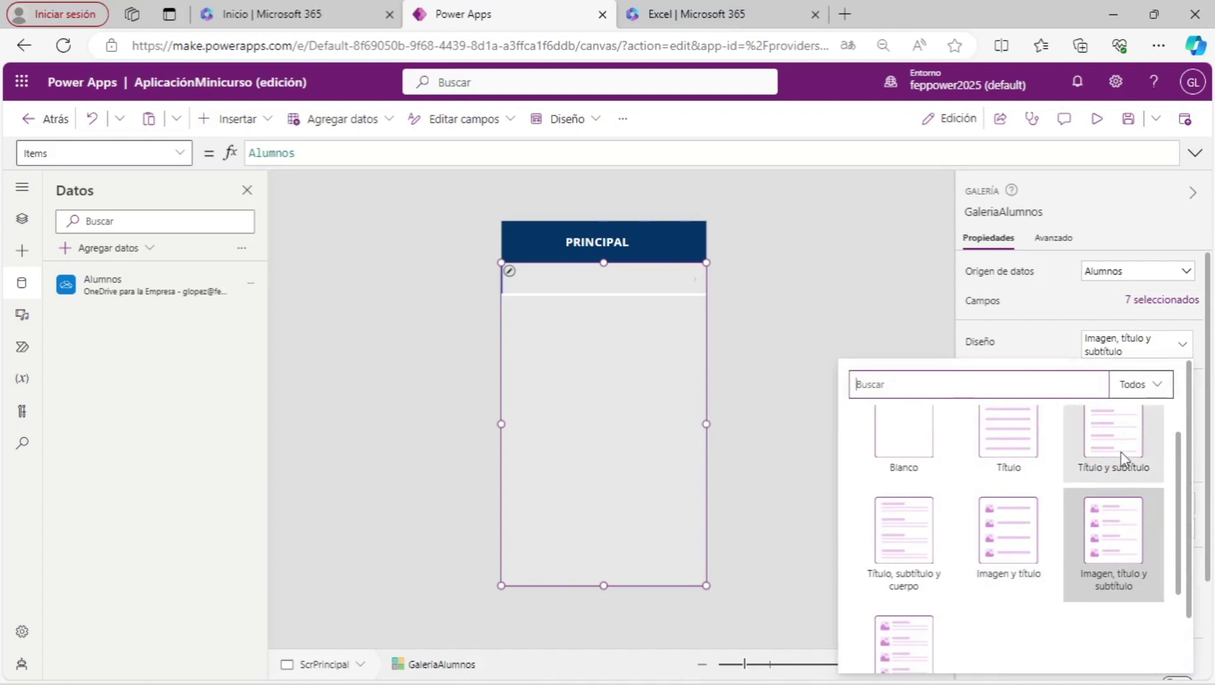
key("Escape")
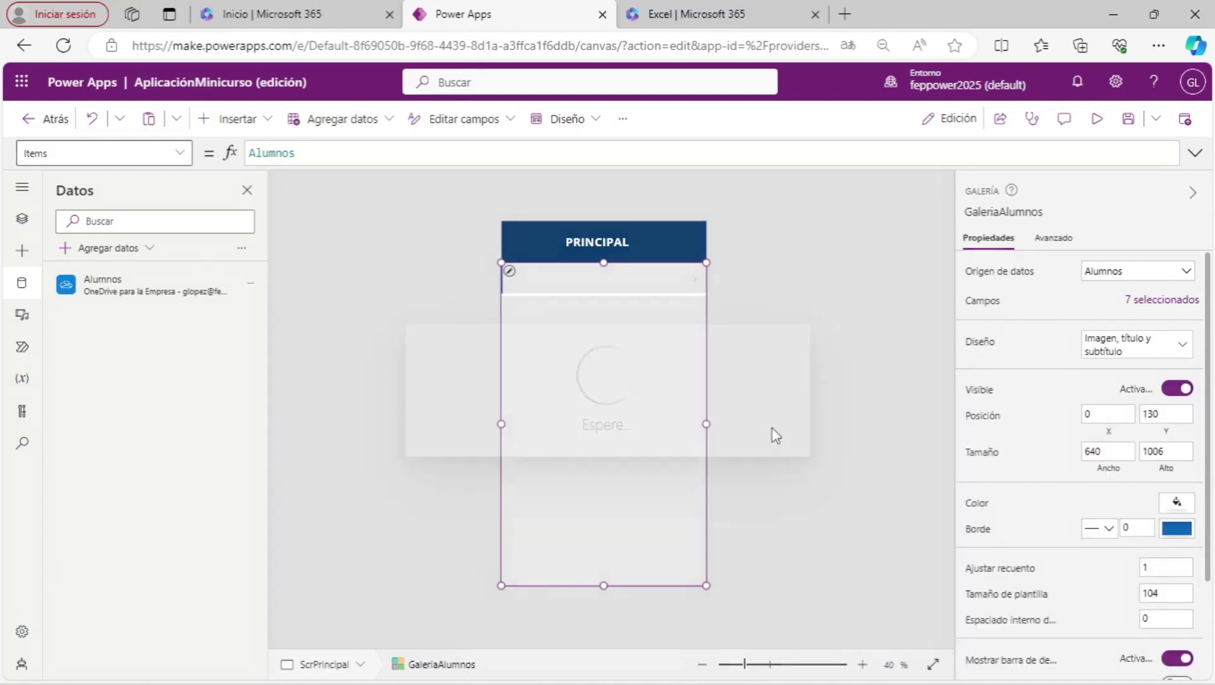
left_click(643, 281)
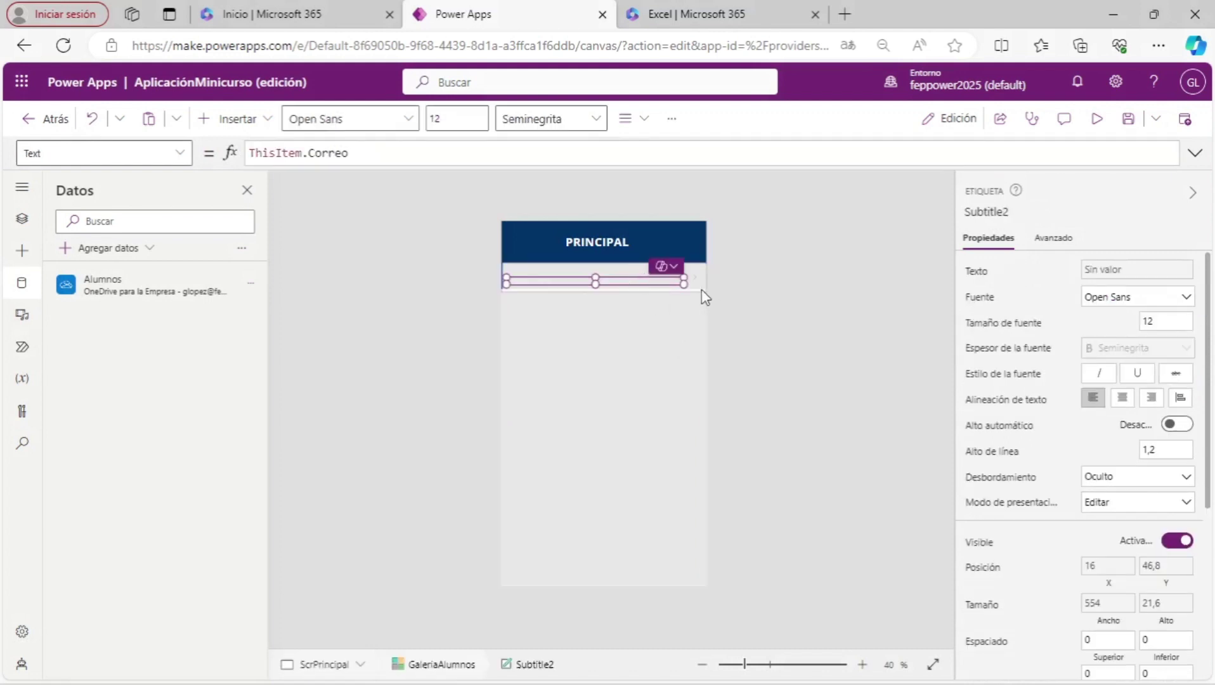
Select the gallery's row template and drag its edge to raise the template size from 90 to 157.
left_click(702, 291)
left_click(640, 296)
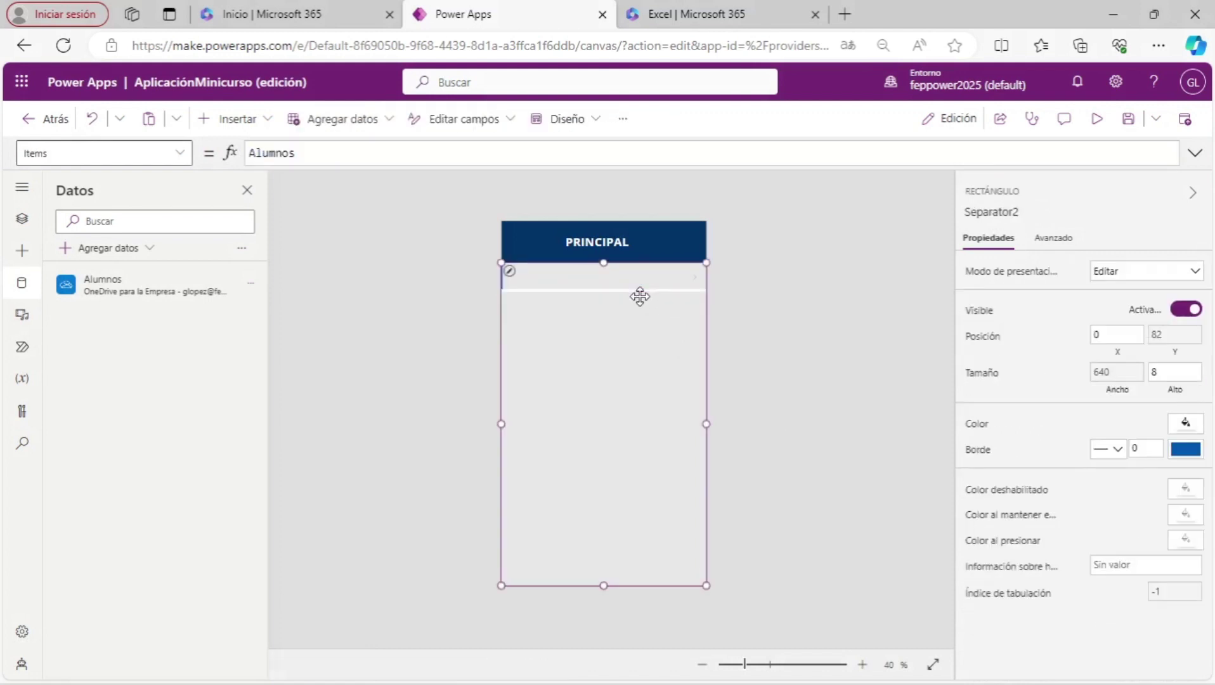
left_click(610, 283)
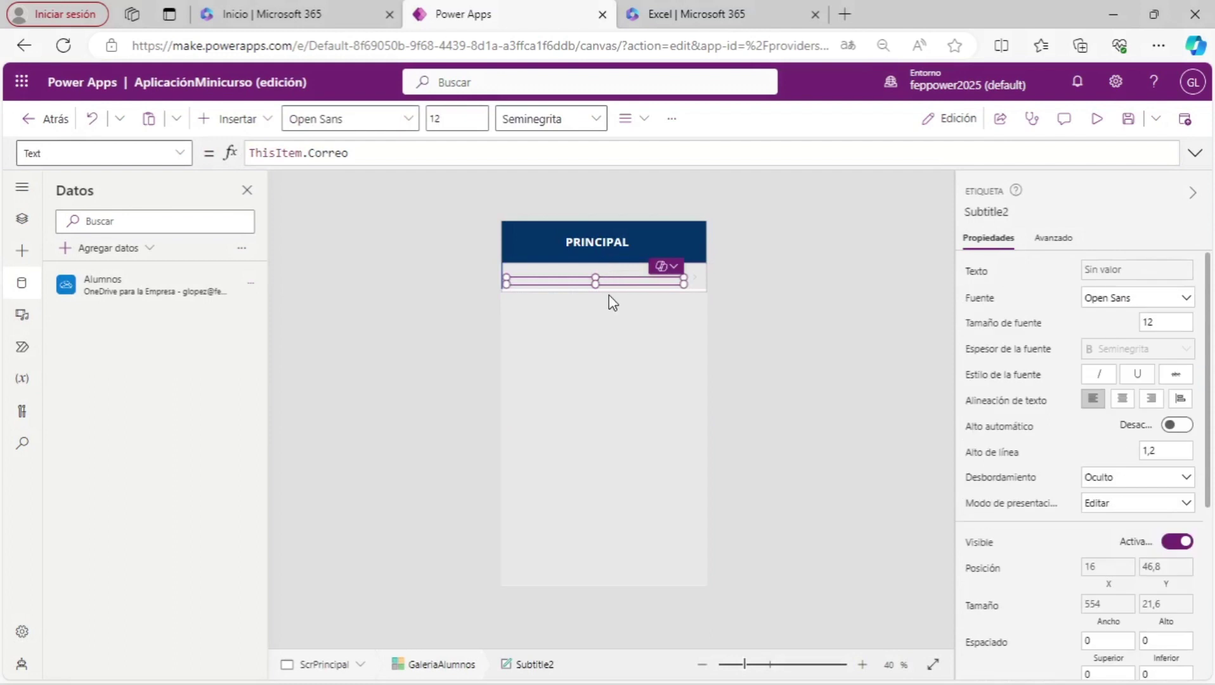
left_click(608, 296)
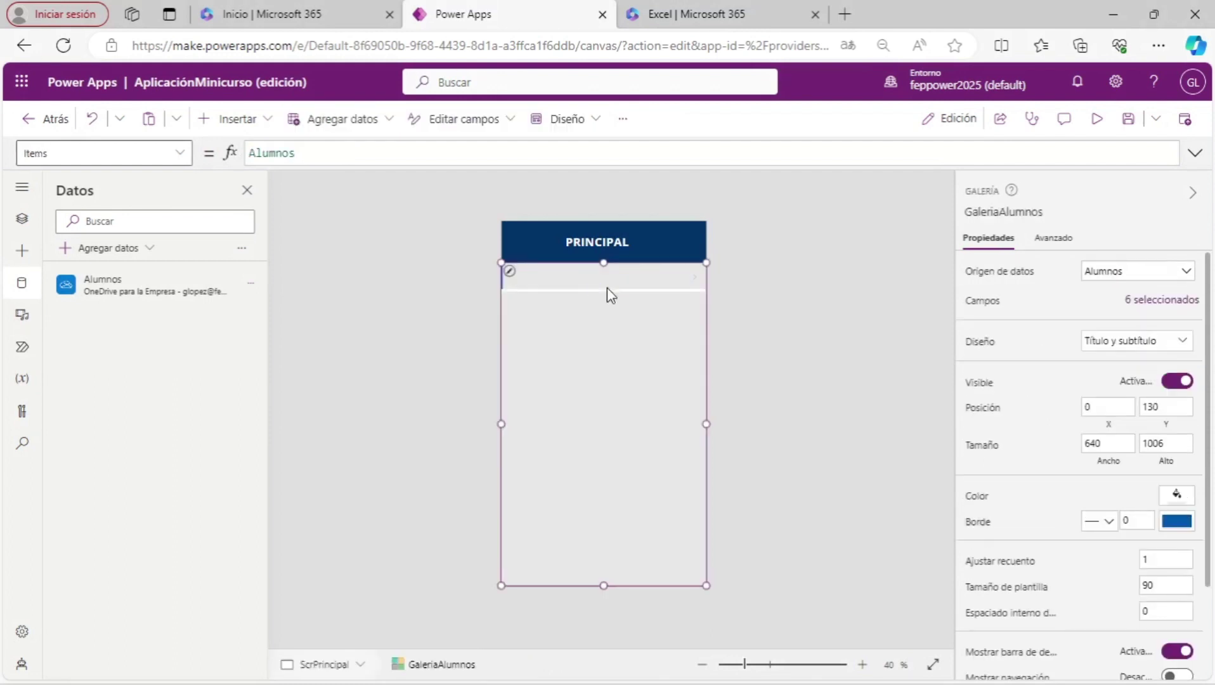
left_click(607, 291)
left_click(704, 275)
left_click(612, 300)
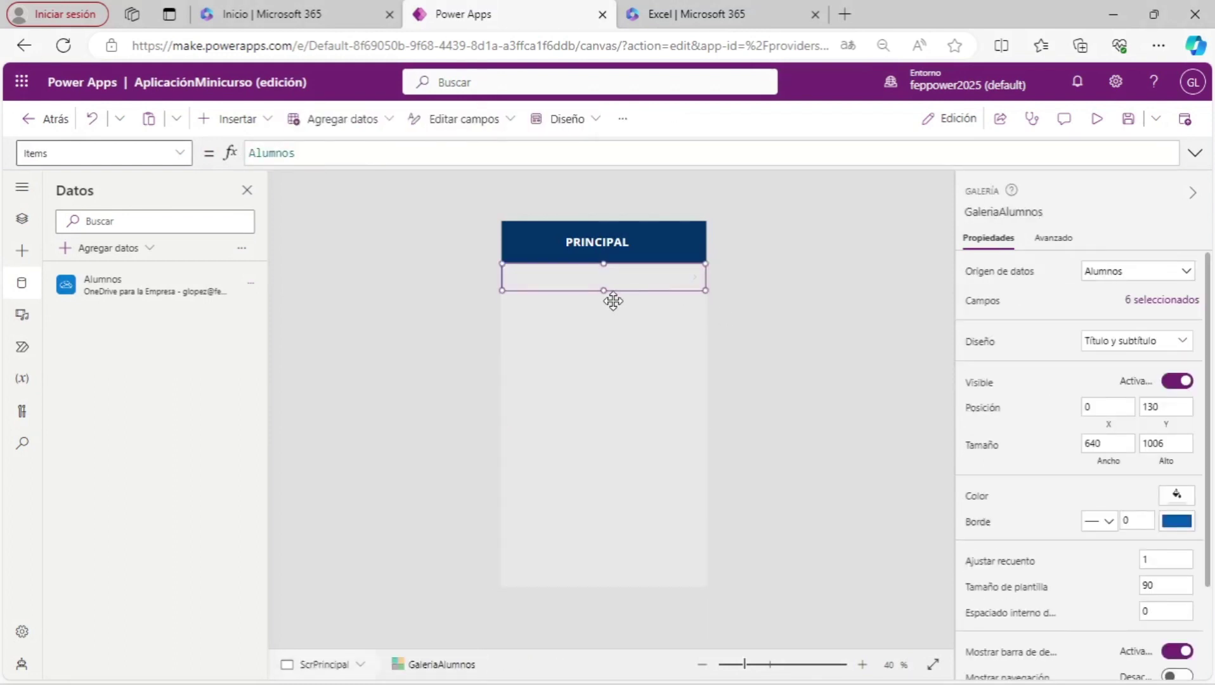
left_click_drag(604, 290, 604, 313)
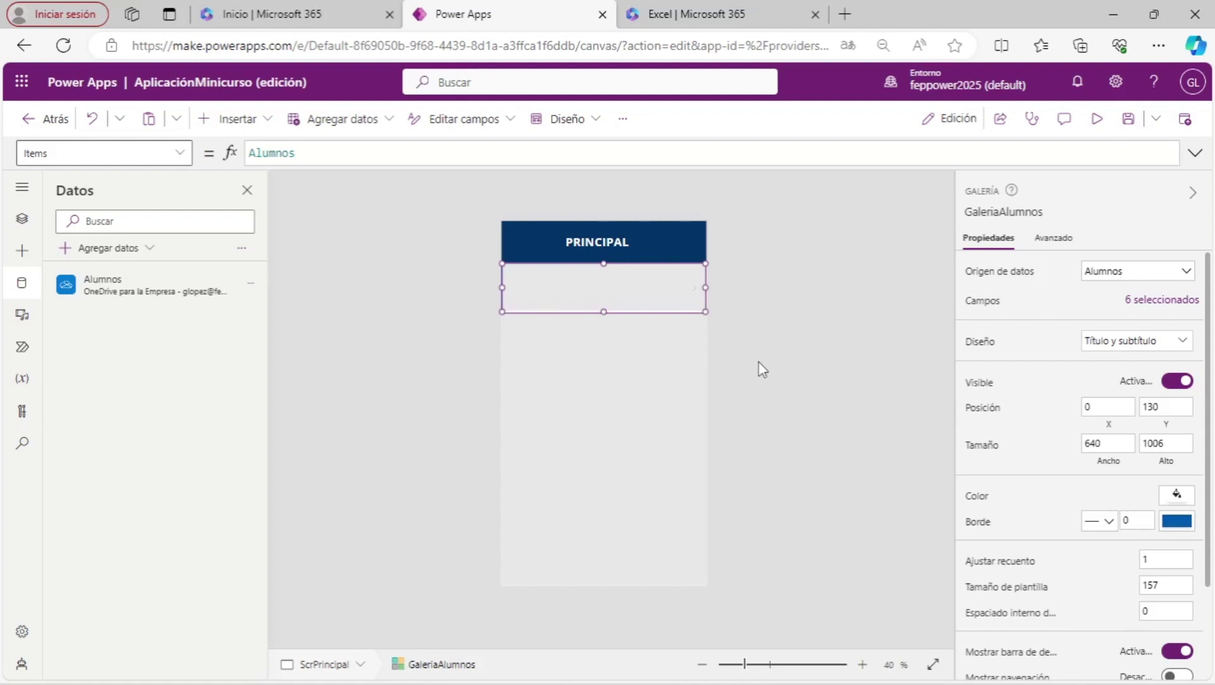
Give GaleriaAlumnos a Sólido border of width 1 in dark navy.
left_click(704, 375)
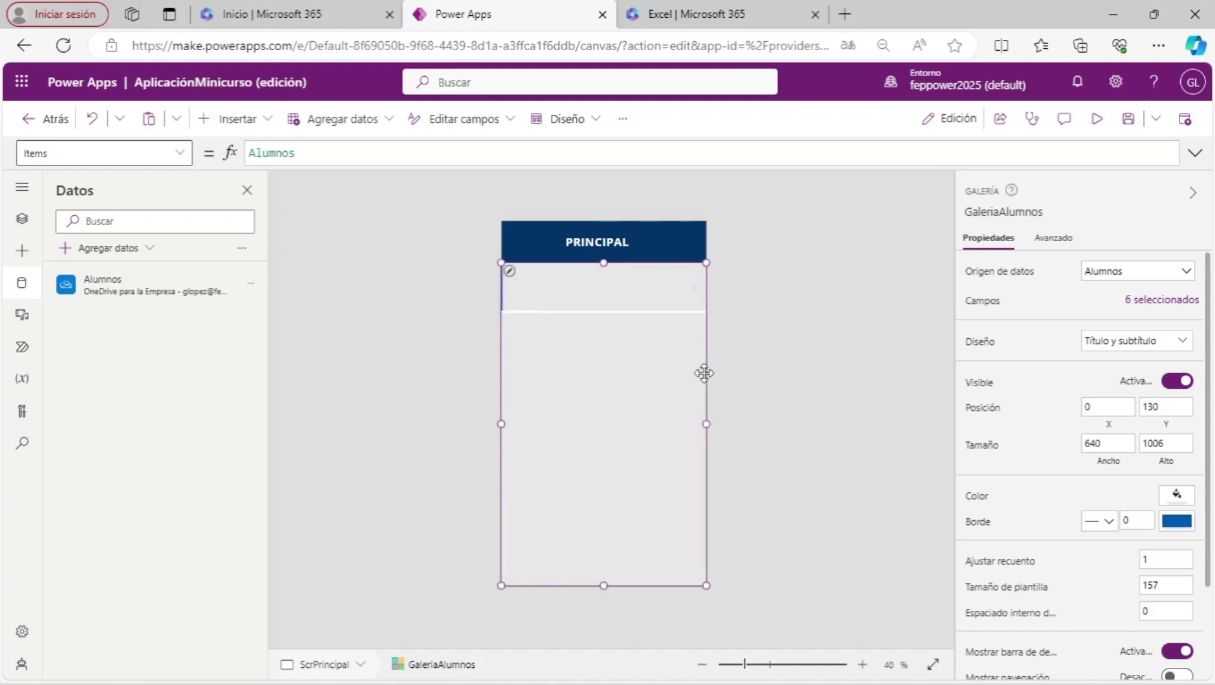
scroll(1044, 393, "down", 1)
scroll(1049, 401, "down", 2)
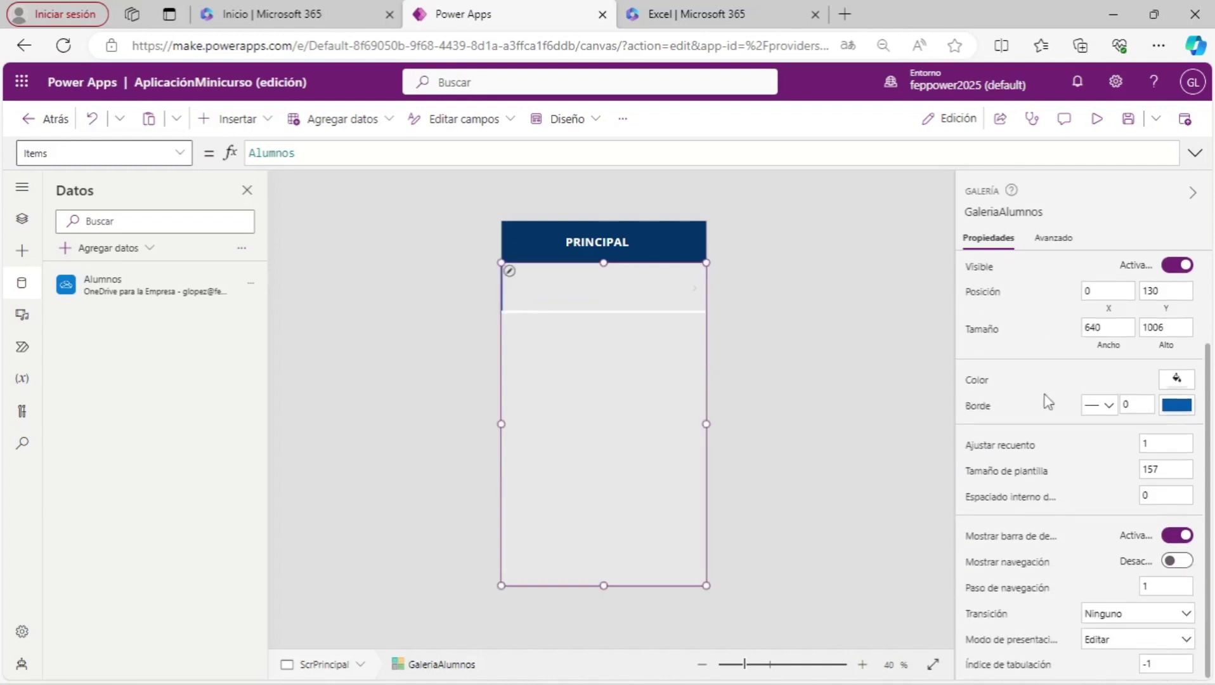
left_click(1109, 408)
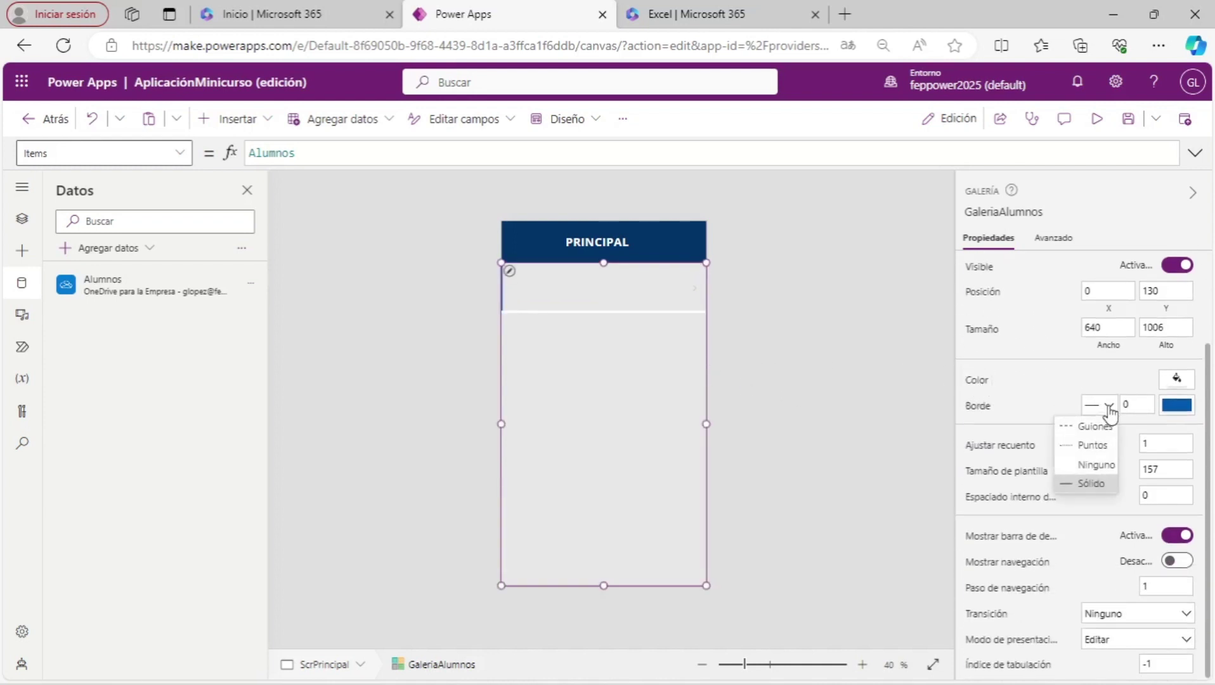
left_click(1089, 485)
left_click(1137, 405)
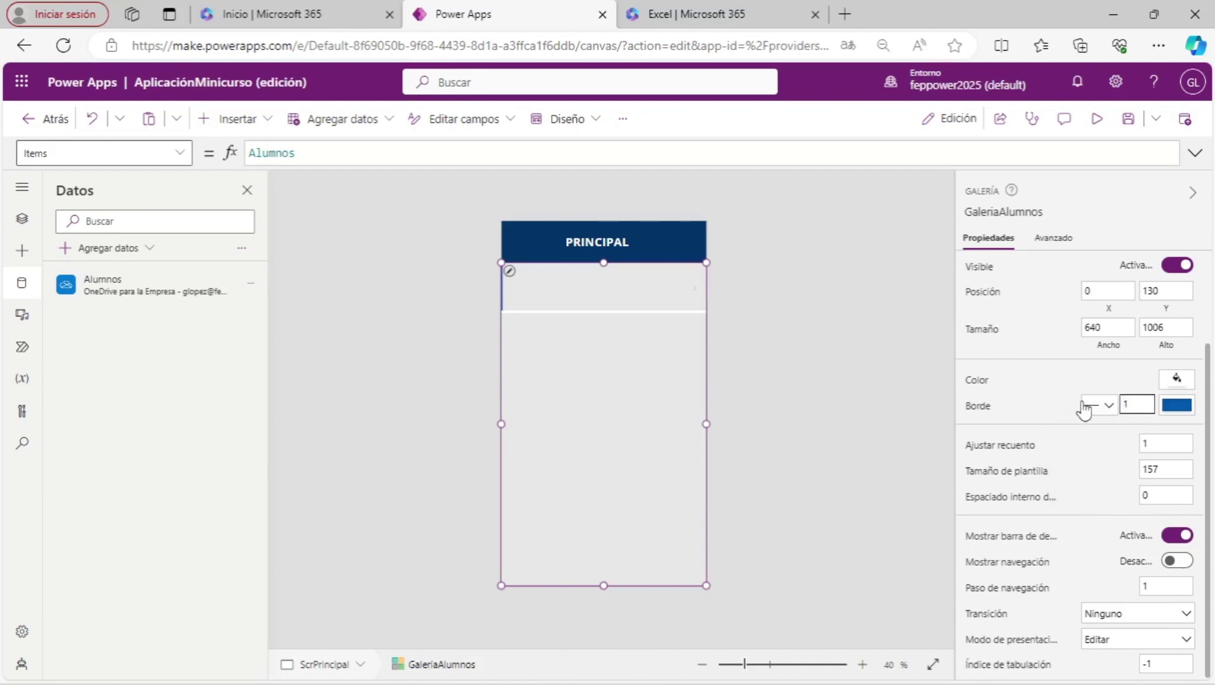
left_click(1168, 412)
left_click(931, 449)
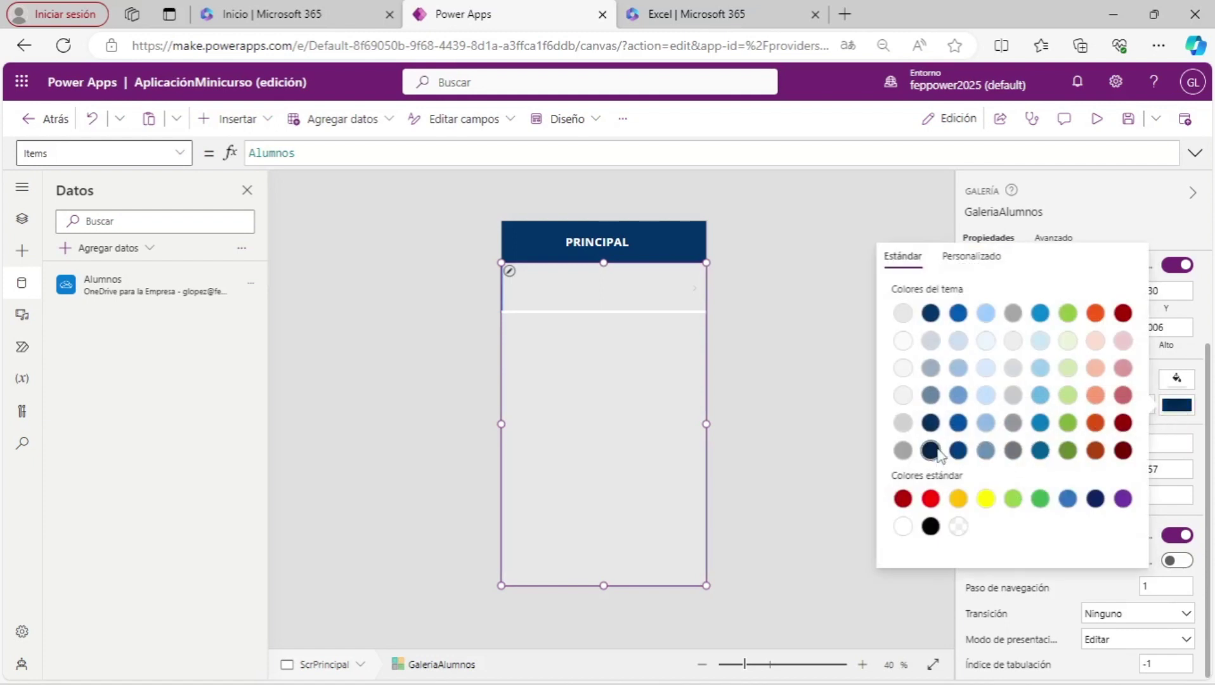
left_click(875, 381)
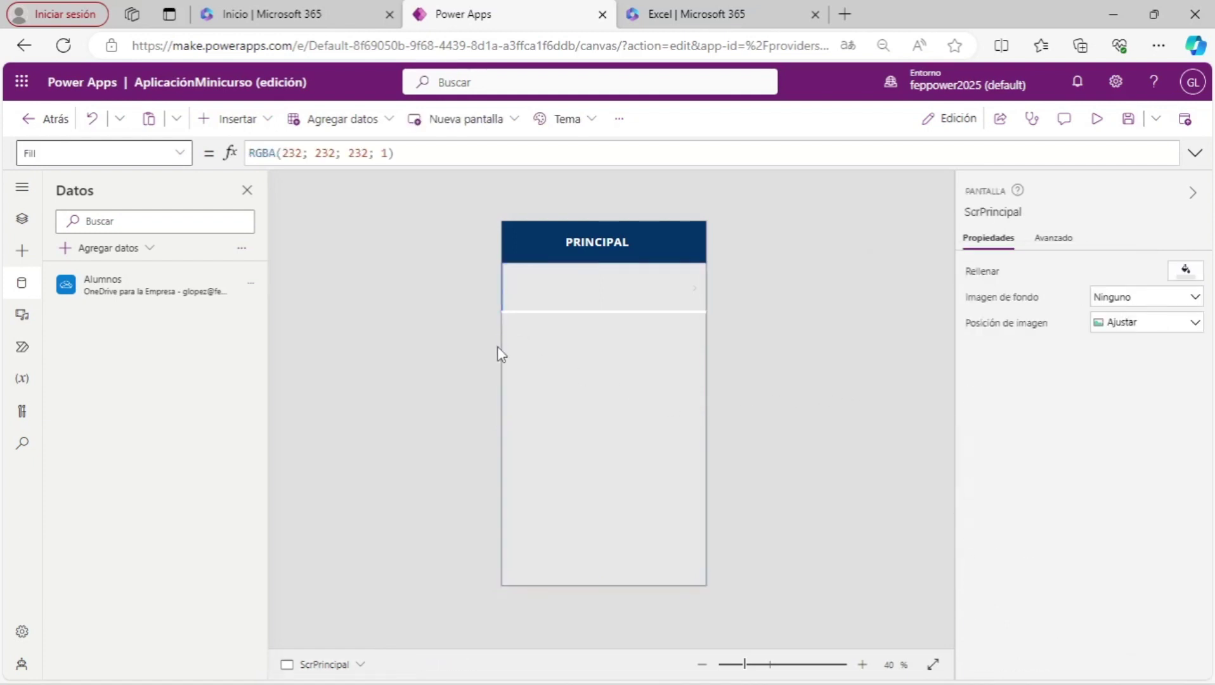
left_click(636, 298)
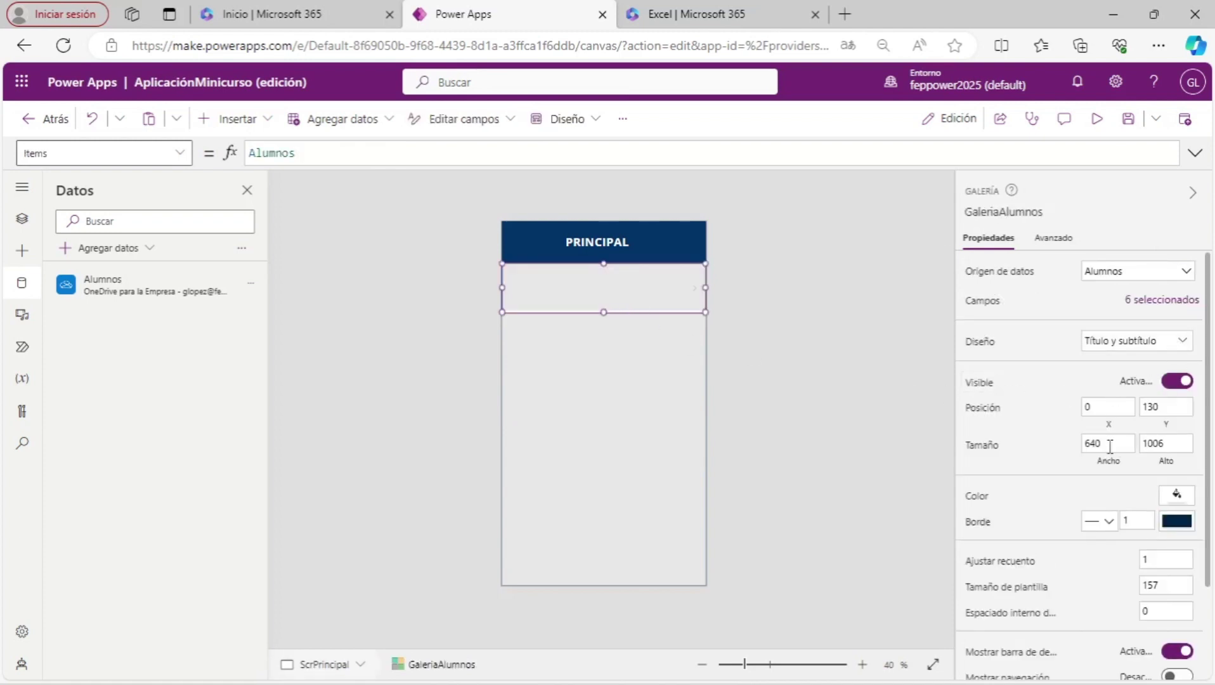
scroll(1111, 444, "down", 2)
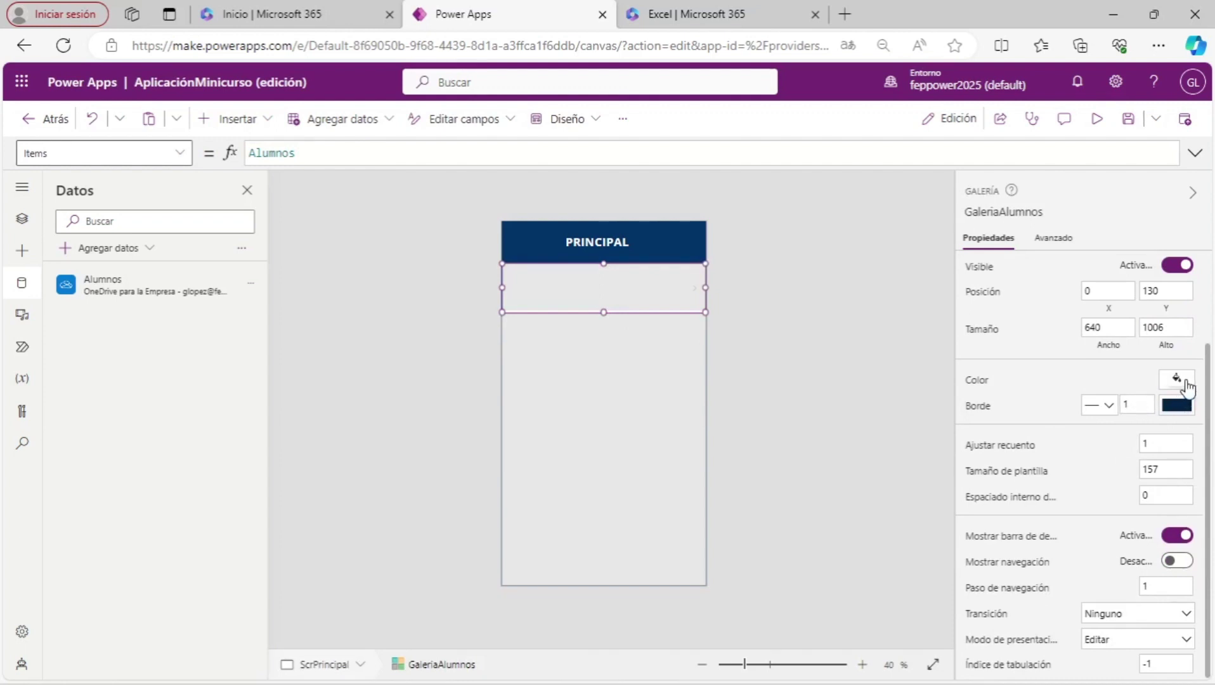
Fill GaleriaAlumnos with pale blue and enlarge its item template to size 182.
left_click(1178, 379)
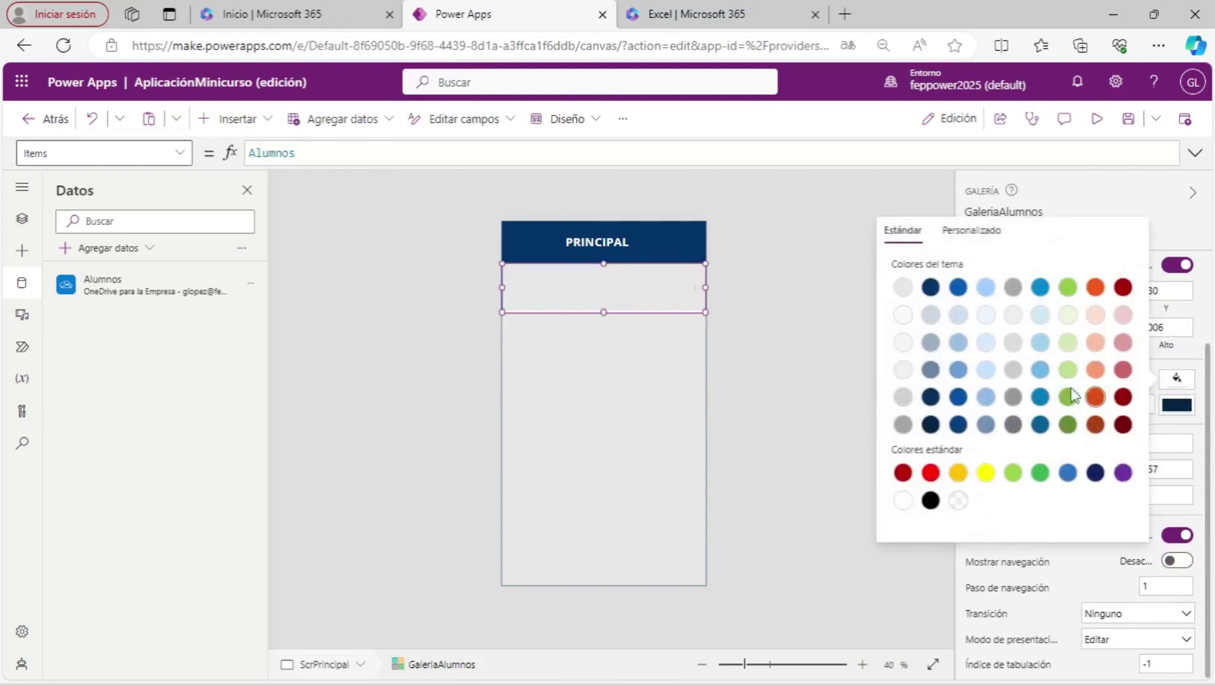
left_click(989, 317)
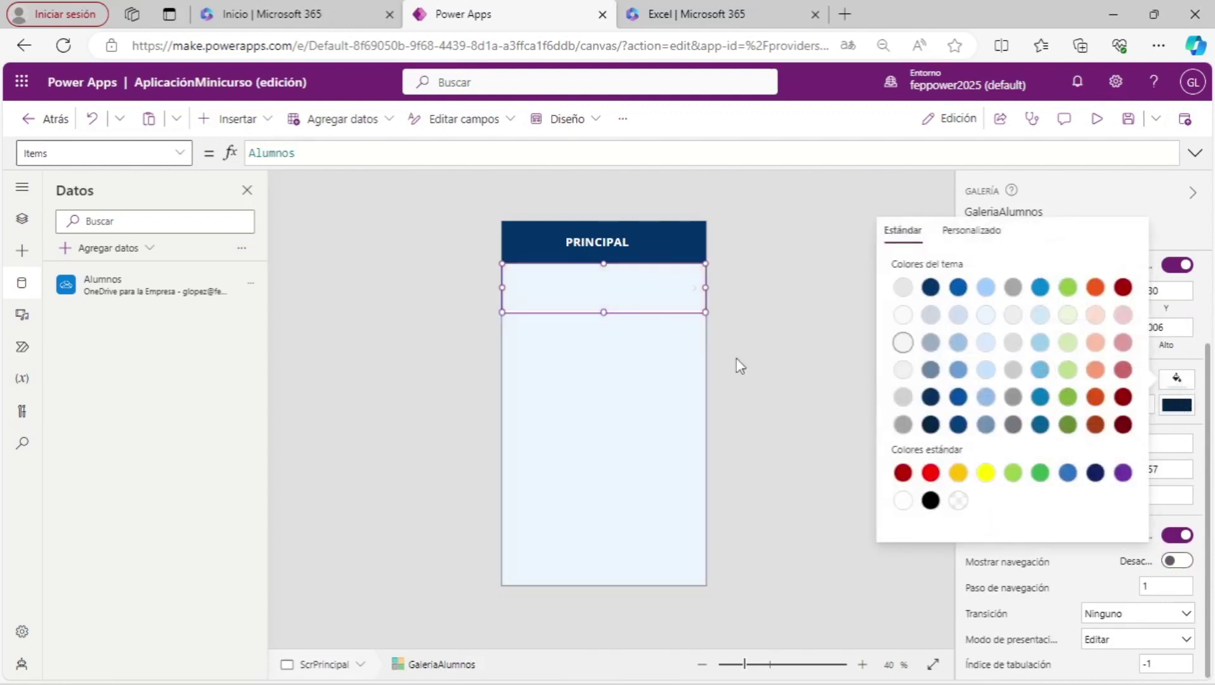
left_click_drag(602, 309, 602, 320)
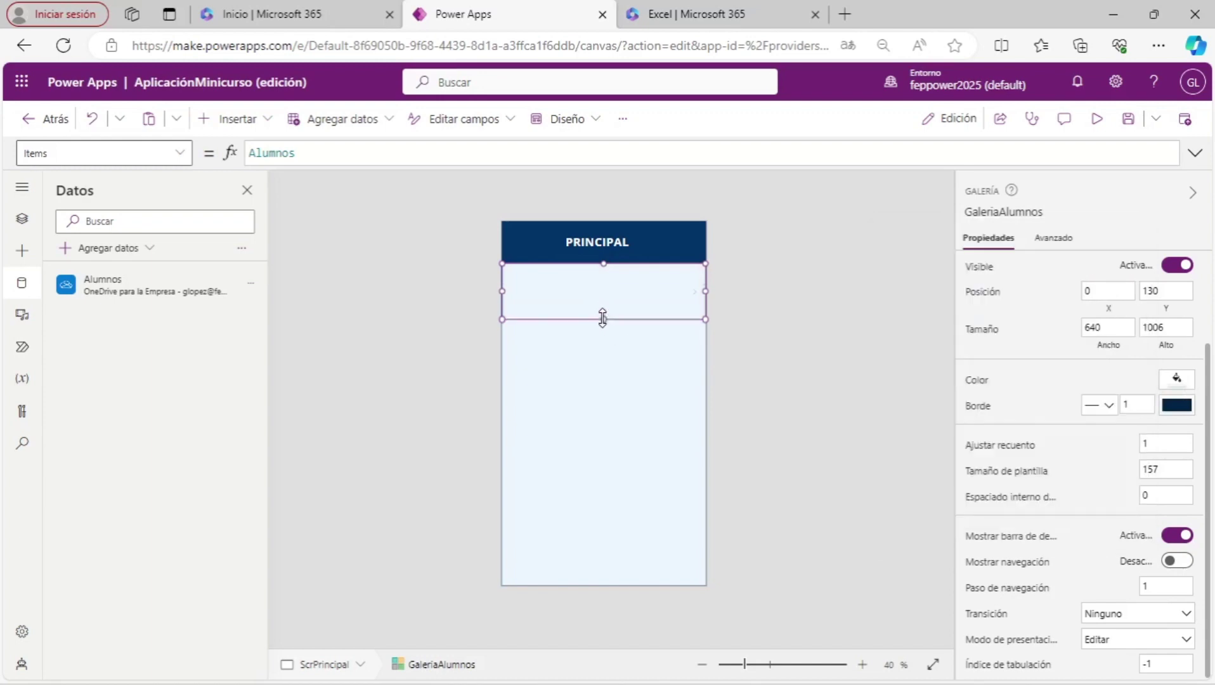
Color the Separator2 line under each item dark navy and review the gallery.
left_click(696, 320)
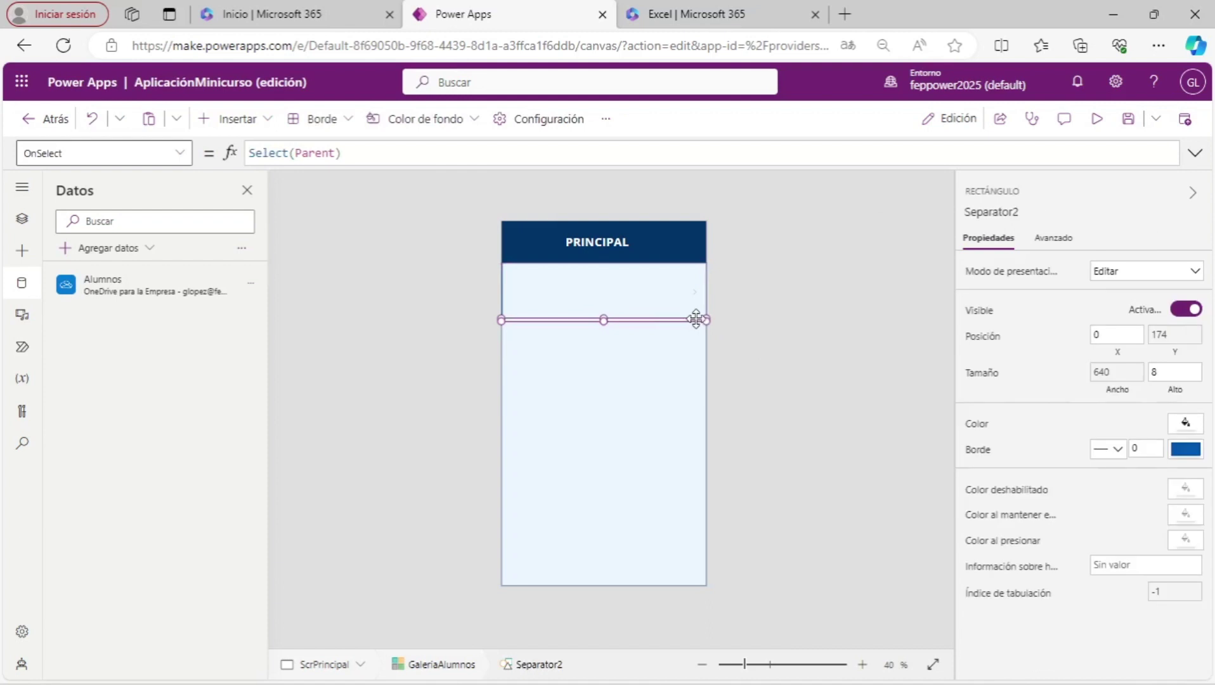
left_click(1185, 423)
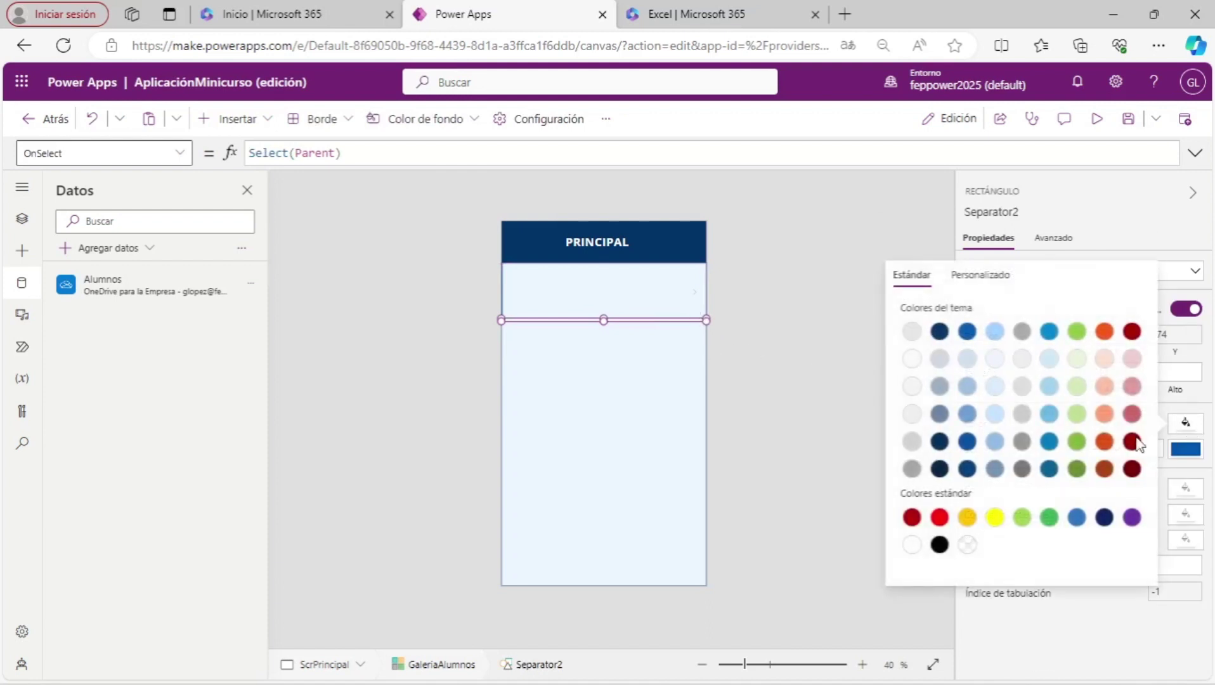
left_click(939, 470)
left_click(852, 412)
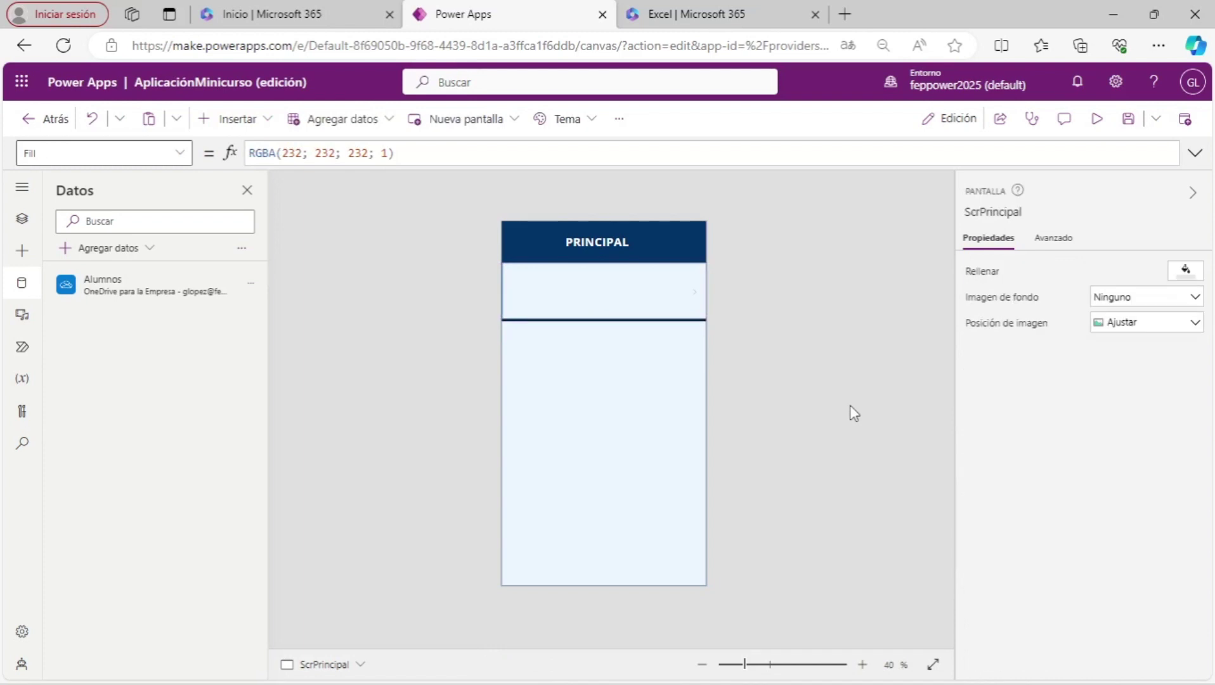
left_click(700, 426)
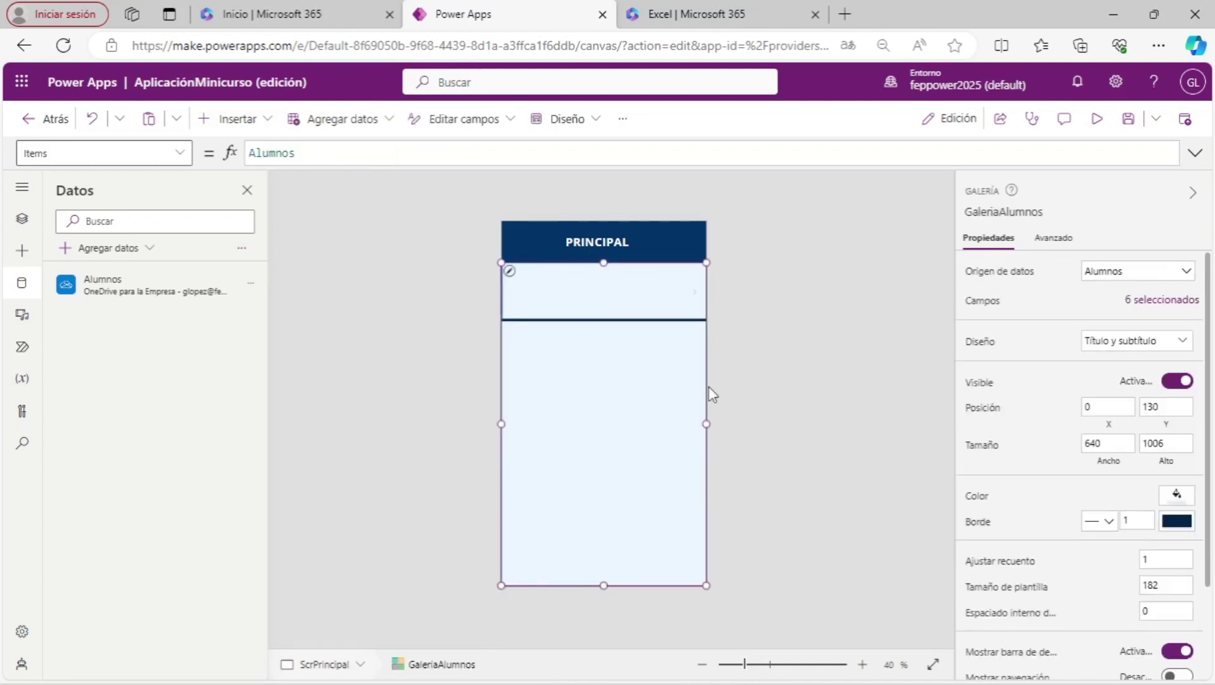
left_click(785, 378)
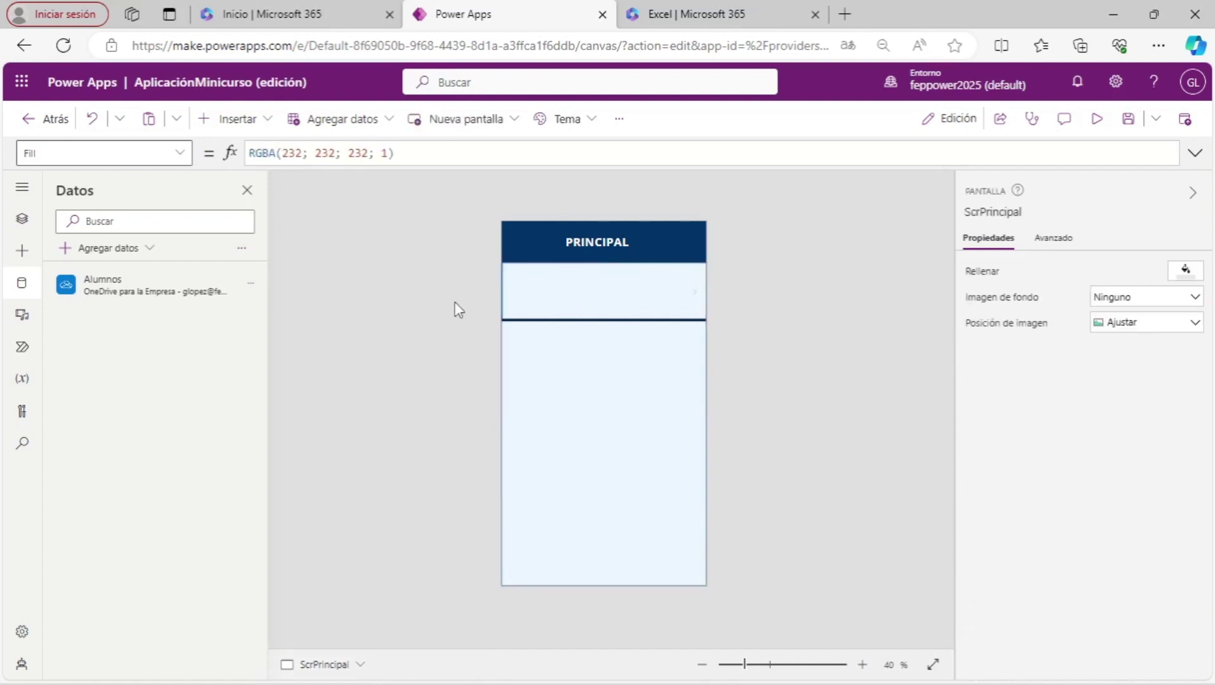
left_click(647, 414)
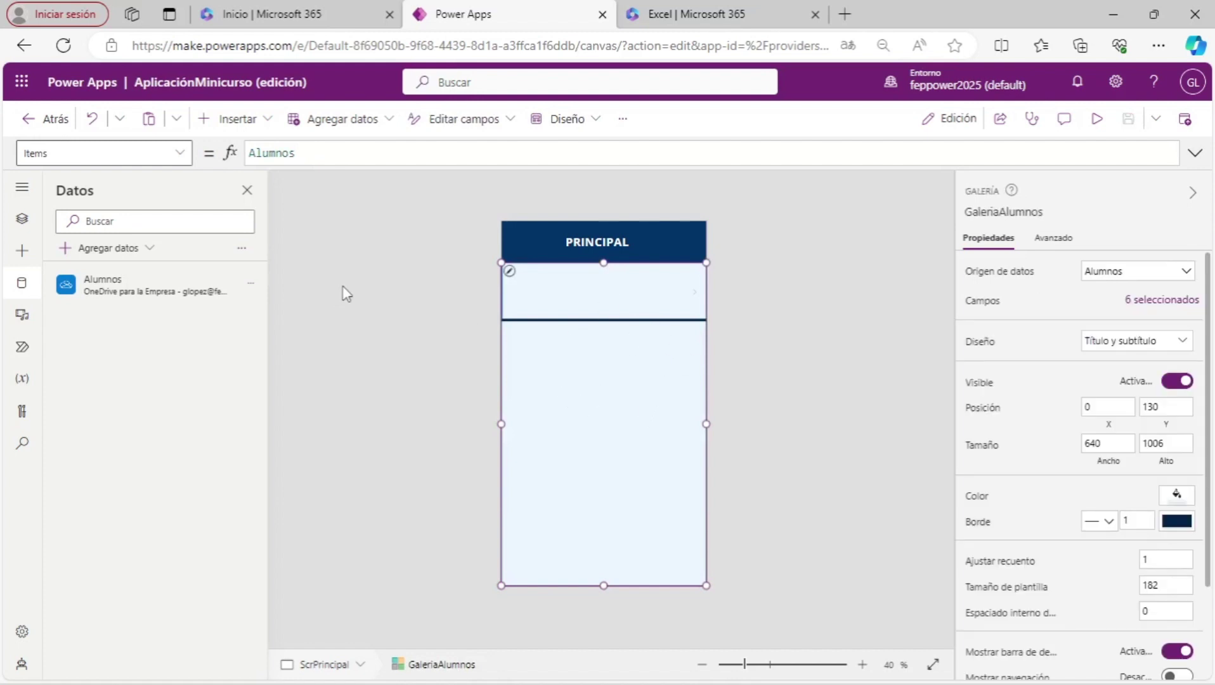
left_click(756, 274)
scroll(739, 242, "up", 2)
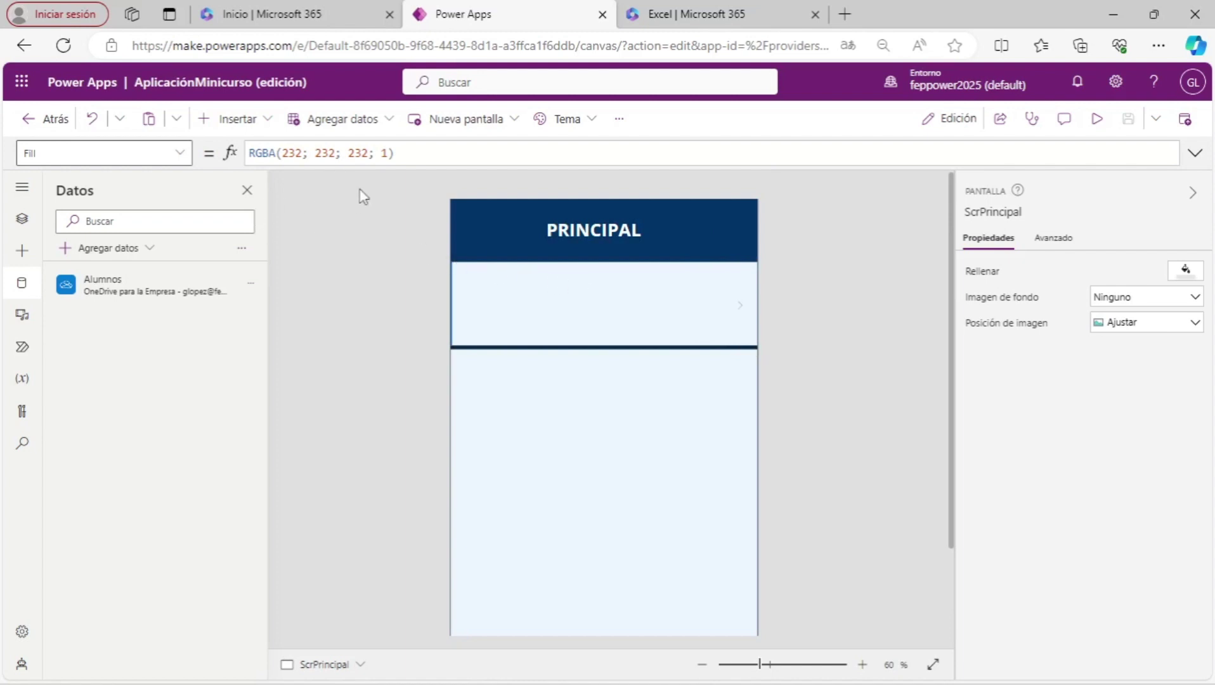
Insert an Agregar plus icon at the PRINCIPAL header's right end (545, 33) and color it white.
left_click(229, 124)
left_click(209, 267)
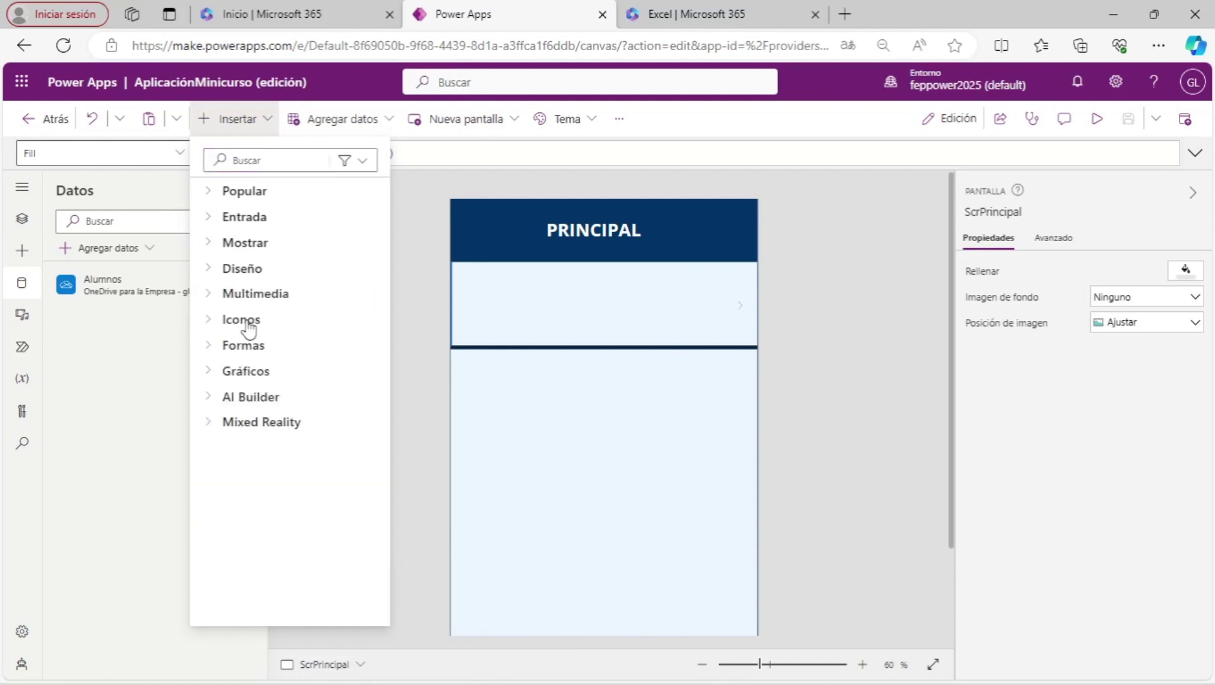
left_click(247, 322)
scroll(314, 381, "down", 1)
scroll(314, 381, "down", 1)
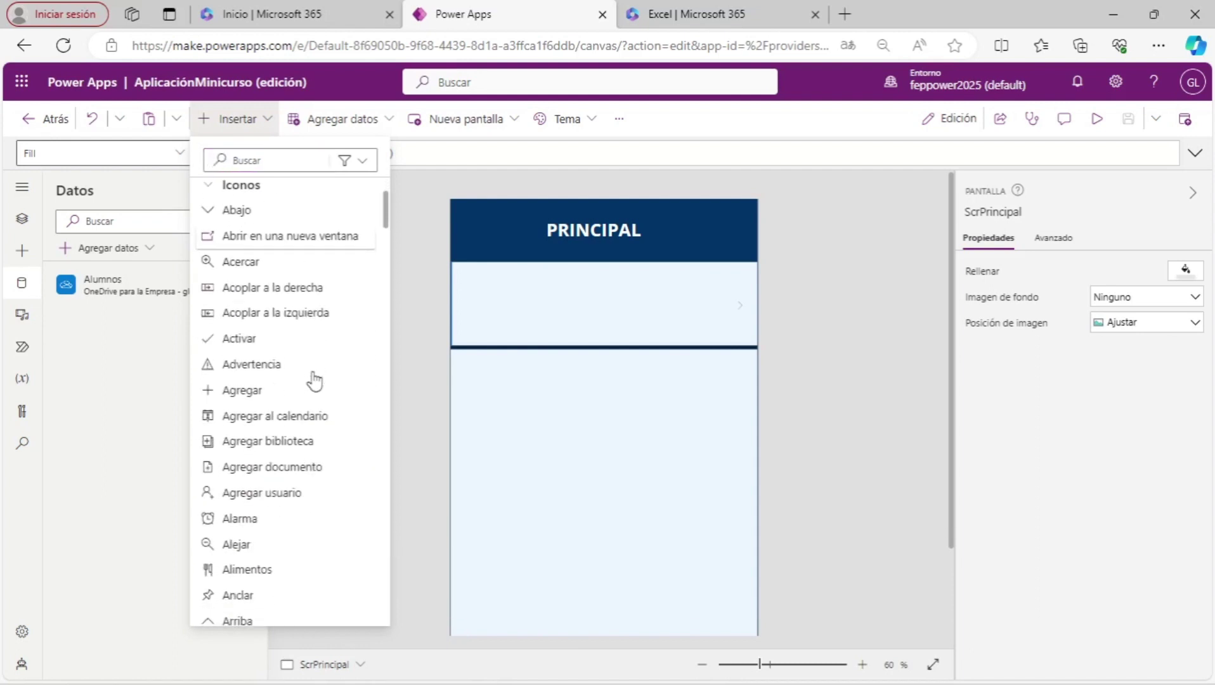
left_click(266, 398)
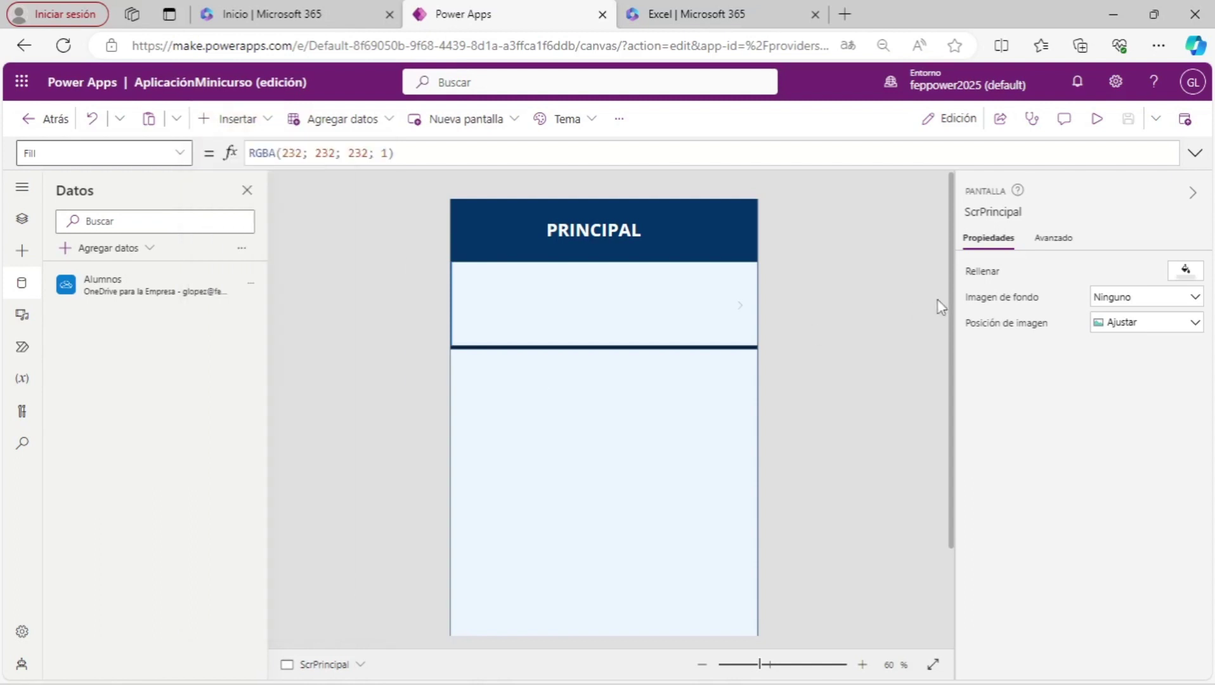
left_click_drag(474, 234, 723, 231)
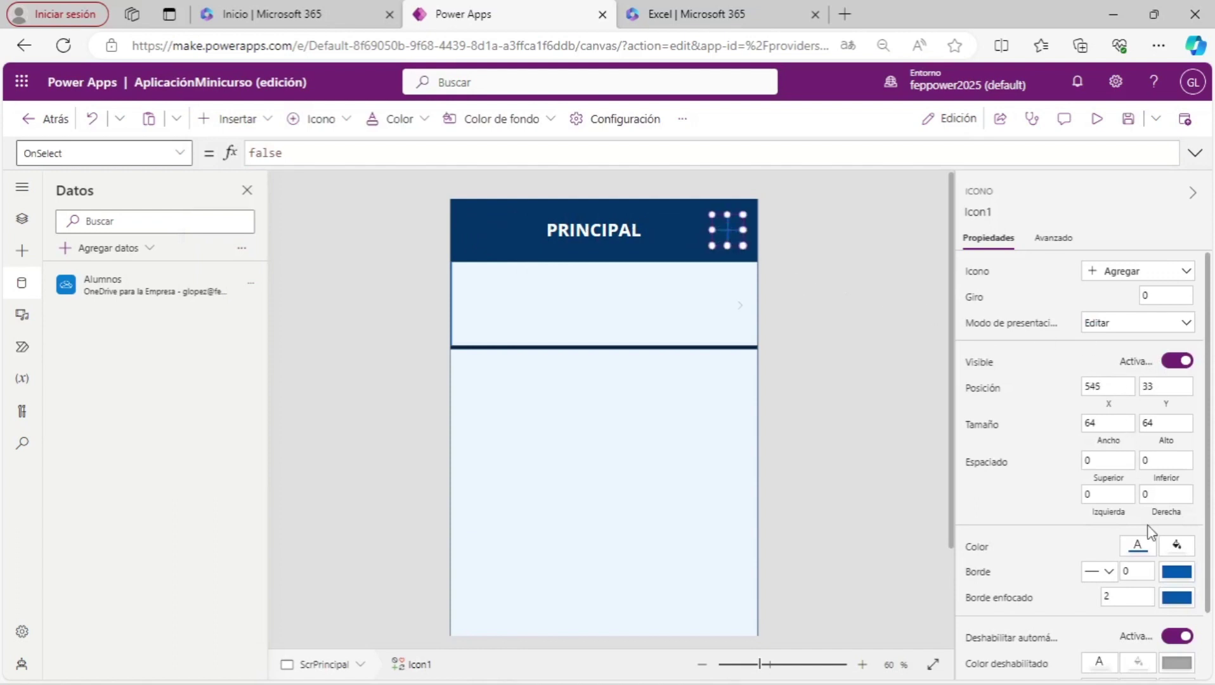
scroll(1153, 495, "down", 2)
left_click(1138, 469)
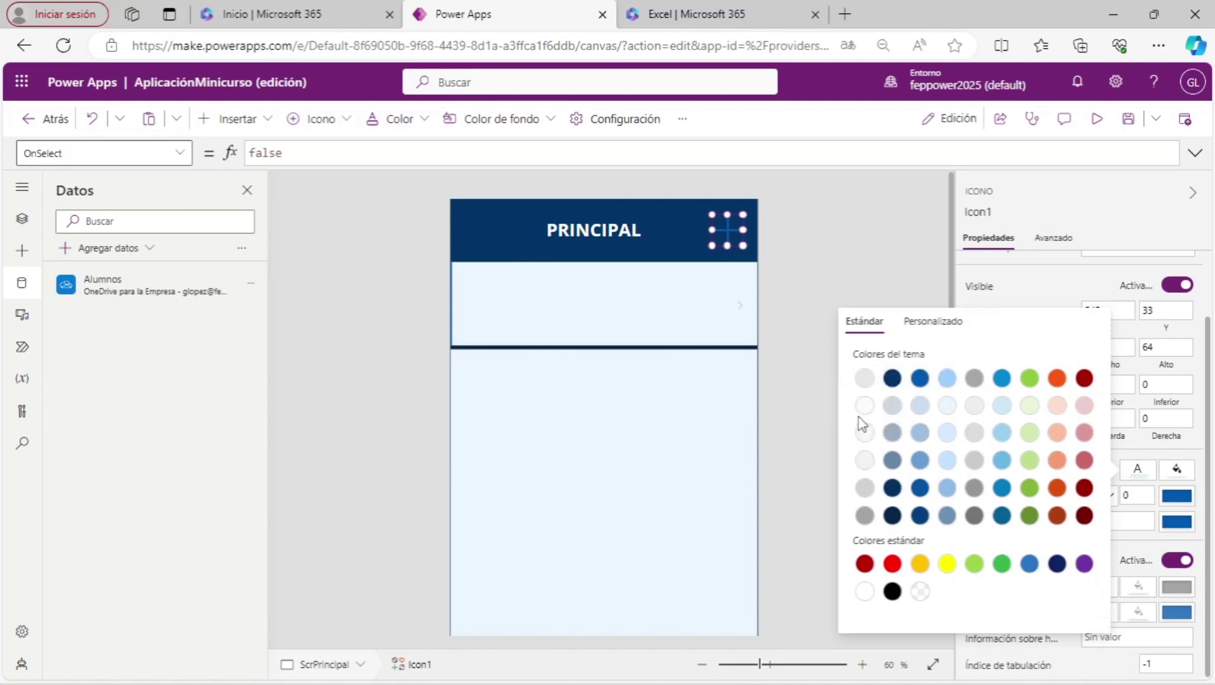
left_click(865, 433)
left_click(830, 322)
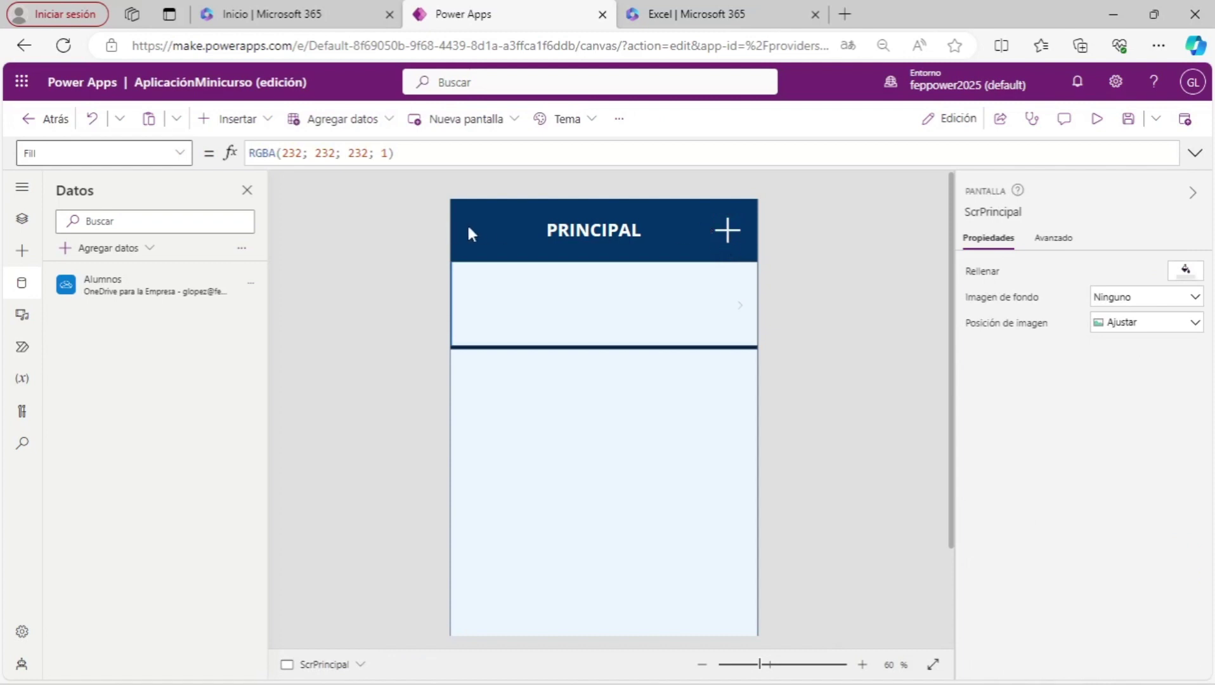
Insert a Flecha atrás shape at position 20, 15 in the header and color it white.
left_click(265, 122)
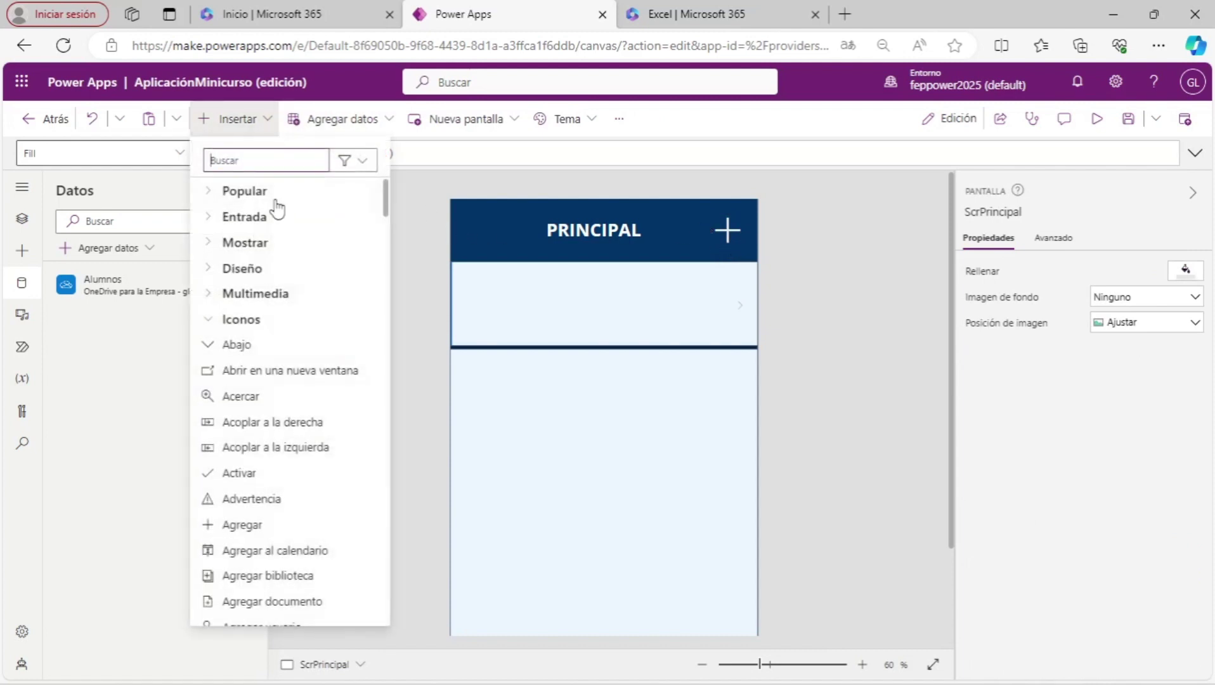
left_click(254, 320)
left_click(266, 346)
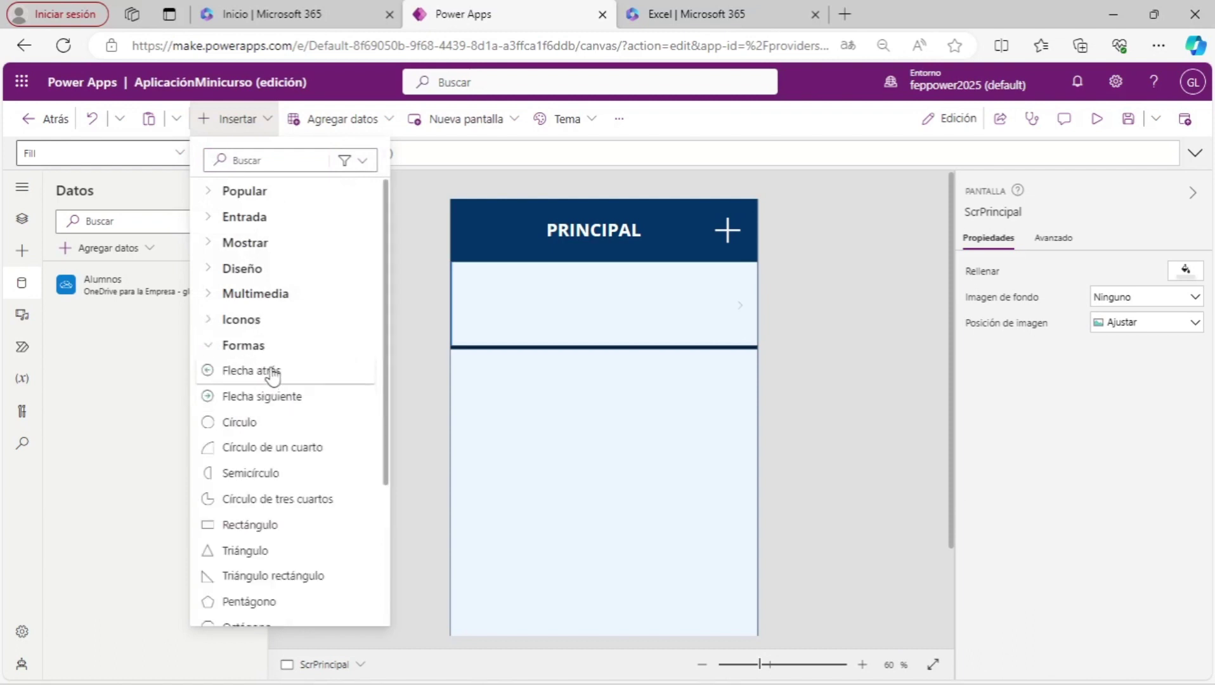
left_click(272, 374)
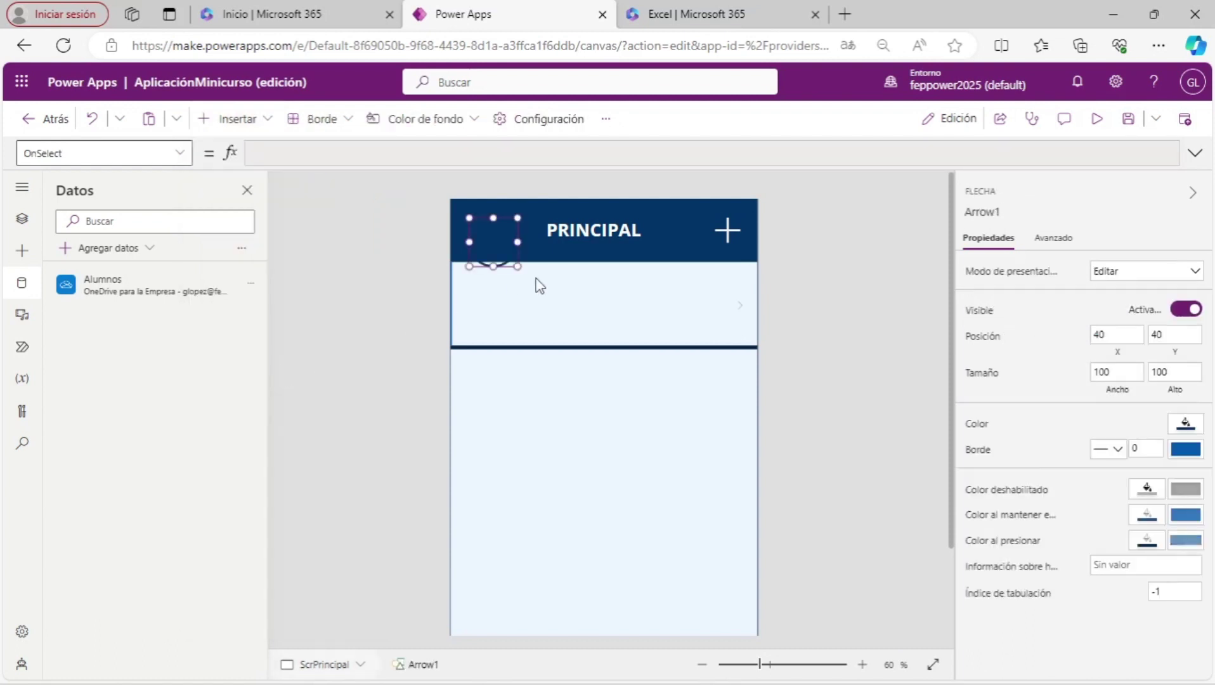
left_click_drag(491, 241, 483, 232)
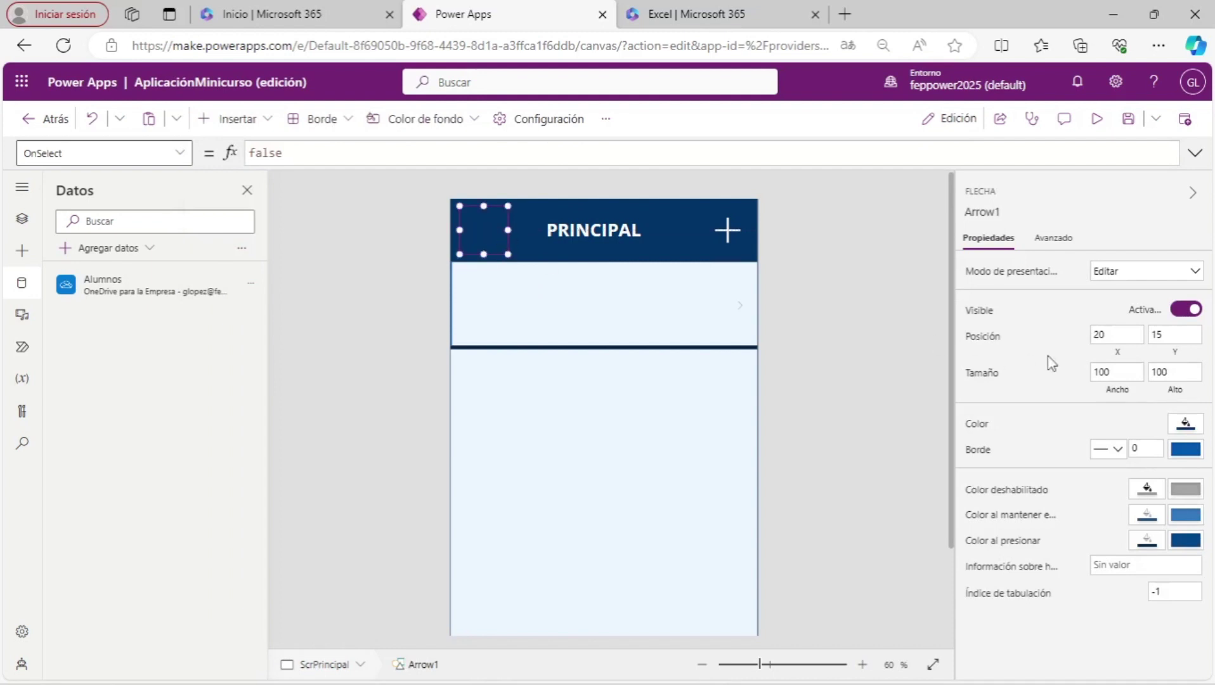
left_click(1185, 425)
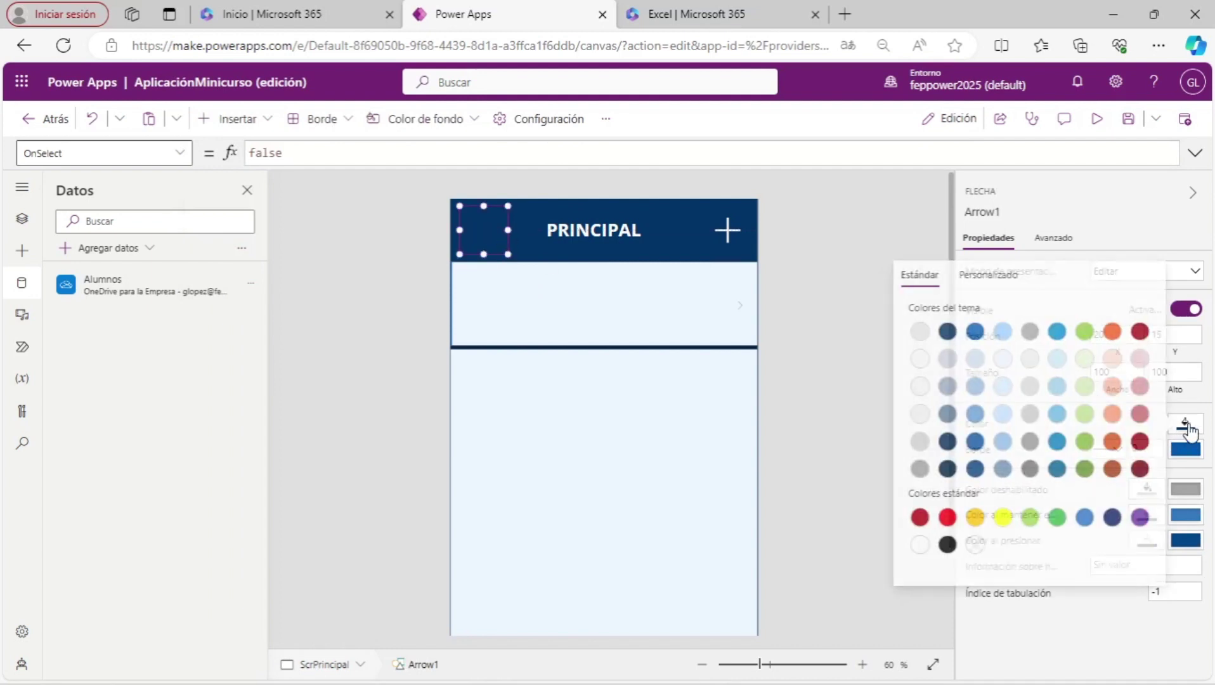
left_click(912, 359)
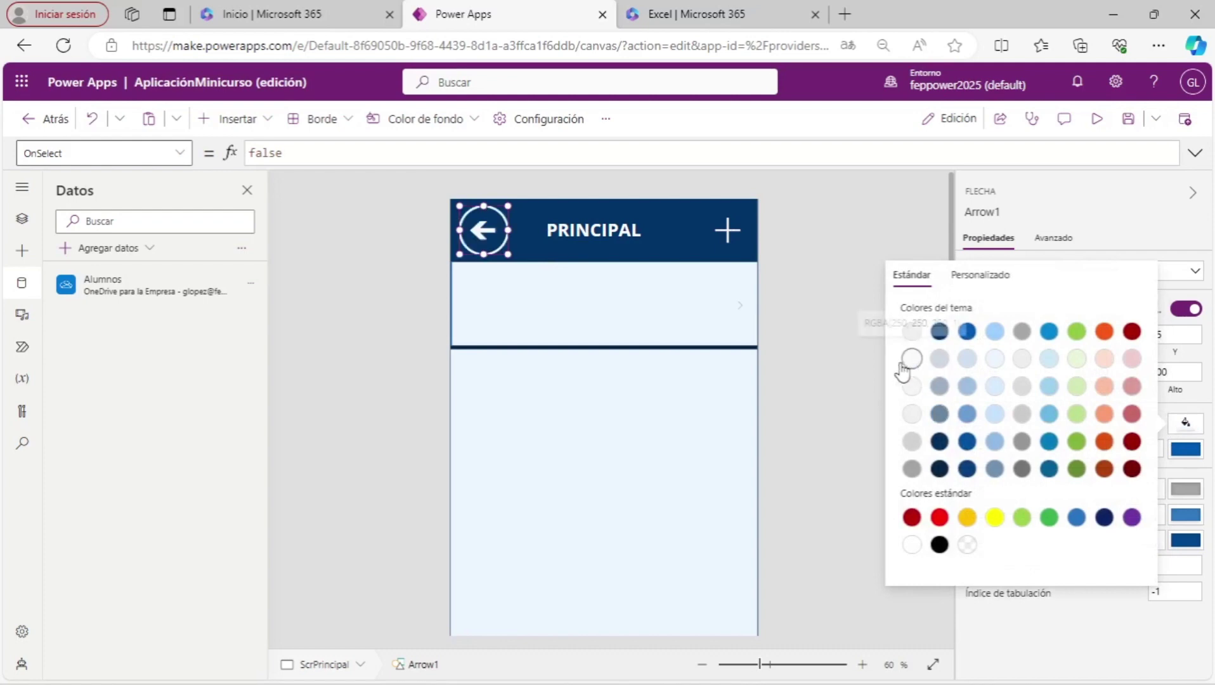
left_click(834, 353)
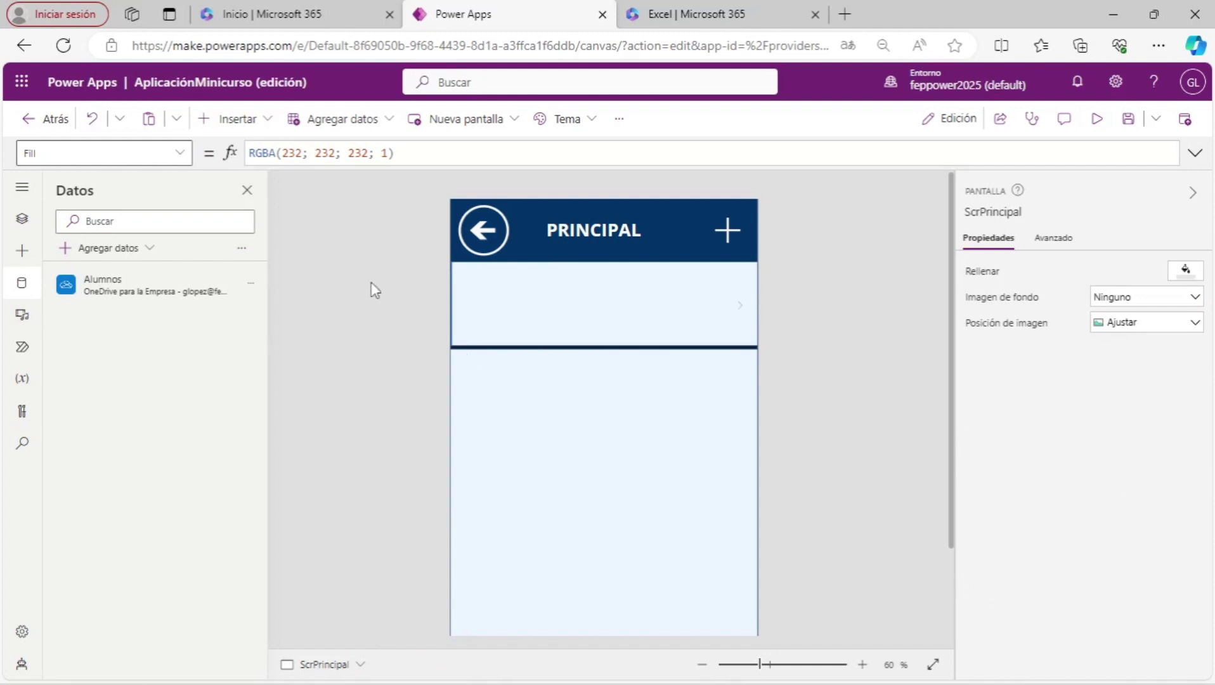
left_click(494, 235)
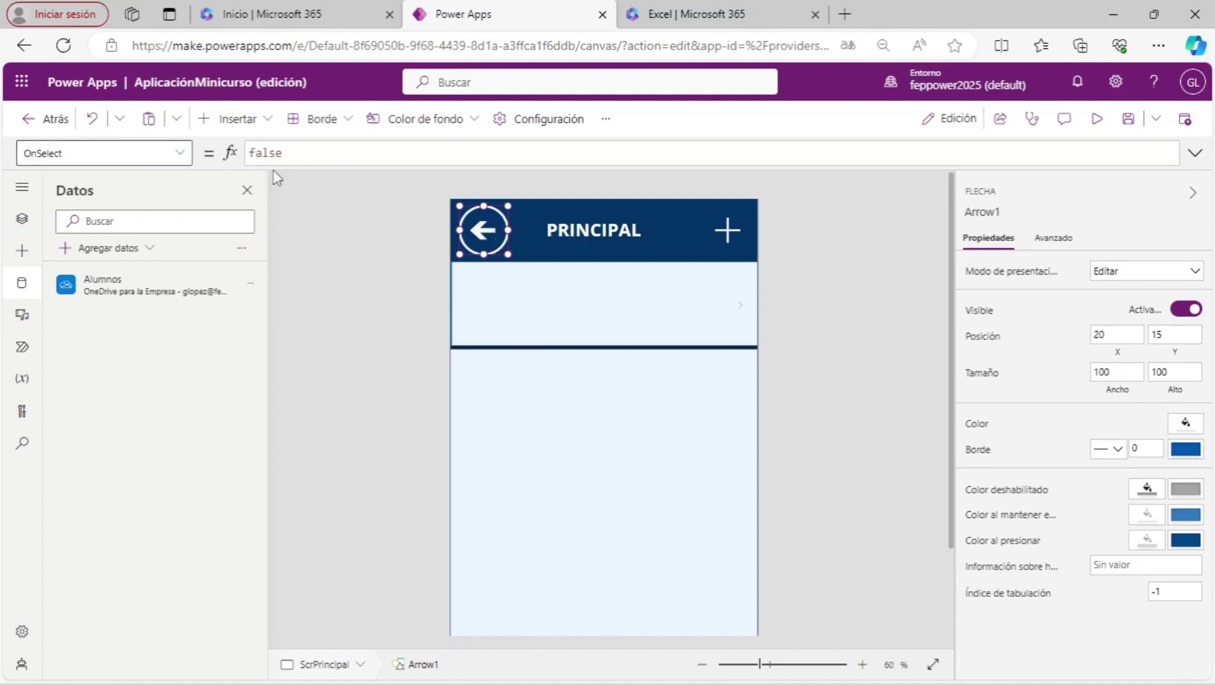
Set Arrow1's OnSelect formula to Back(ScreenTransition.CoverRight).
left_click(318, 157)
left_click_drag(288, 155, 262, 156)
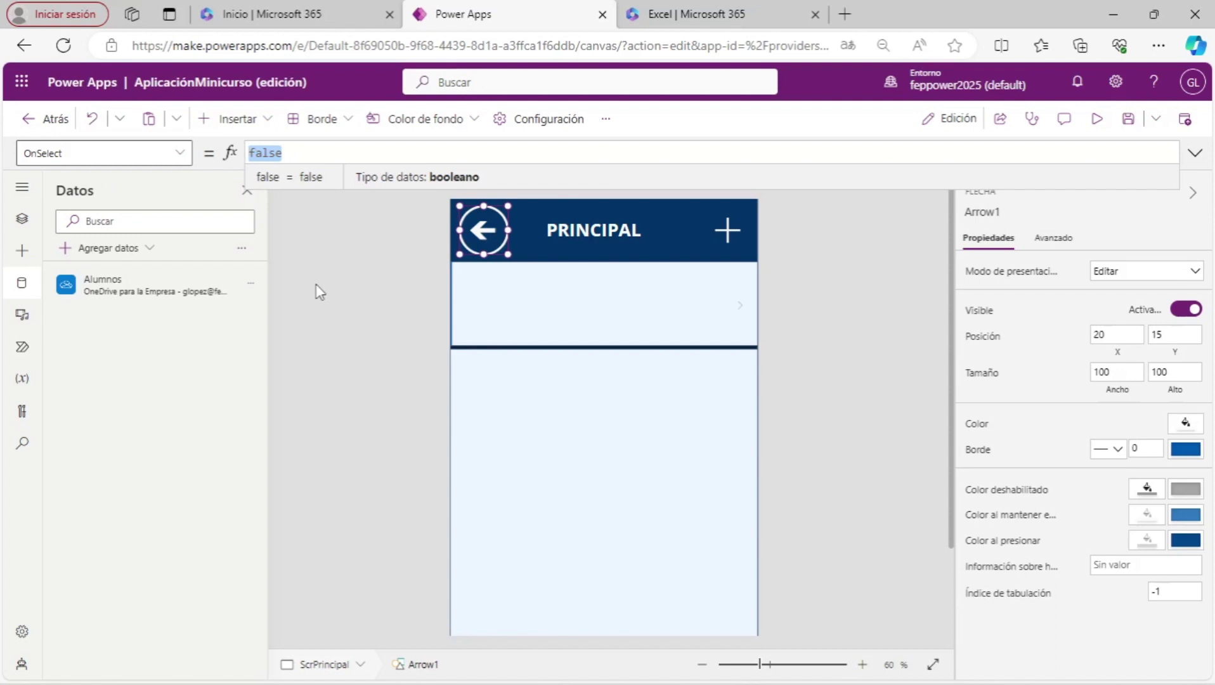
type("Ba")
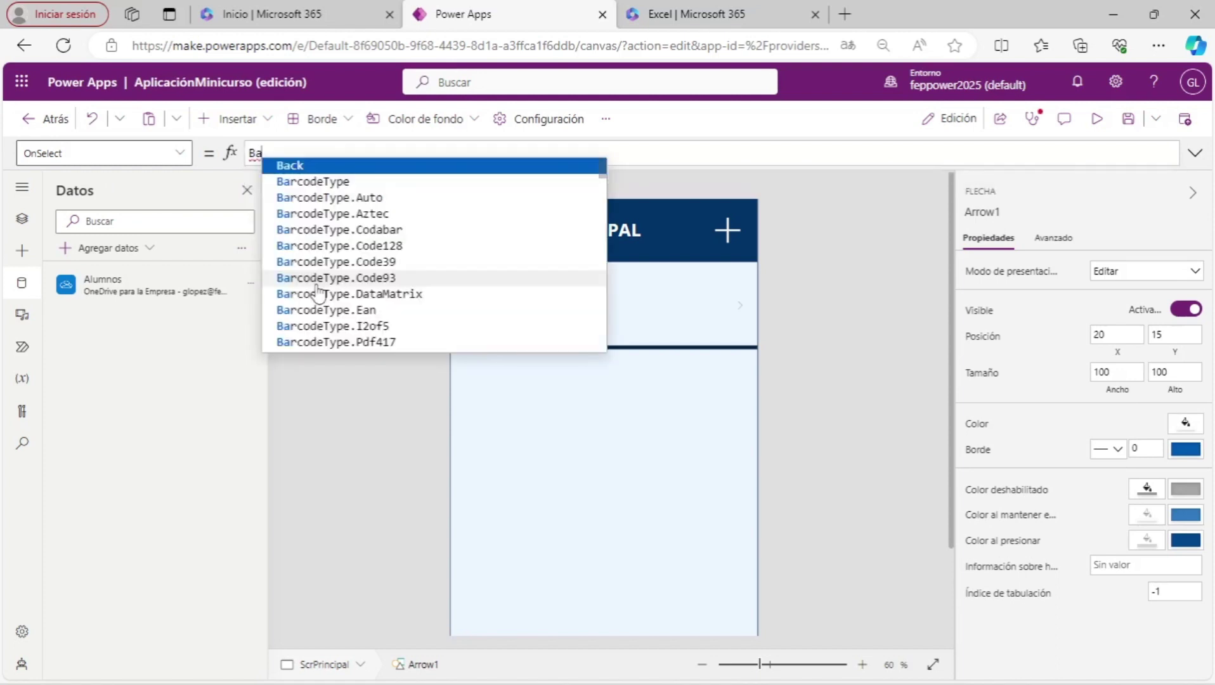
type("ck")
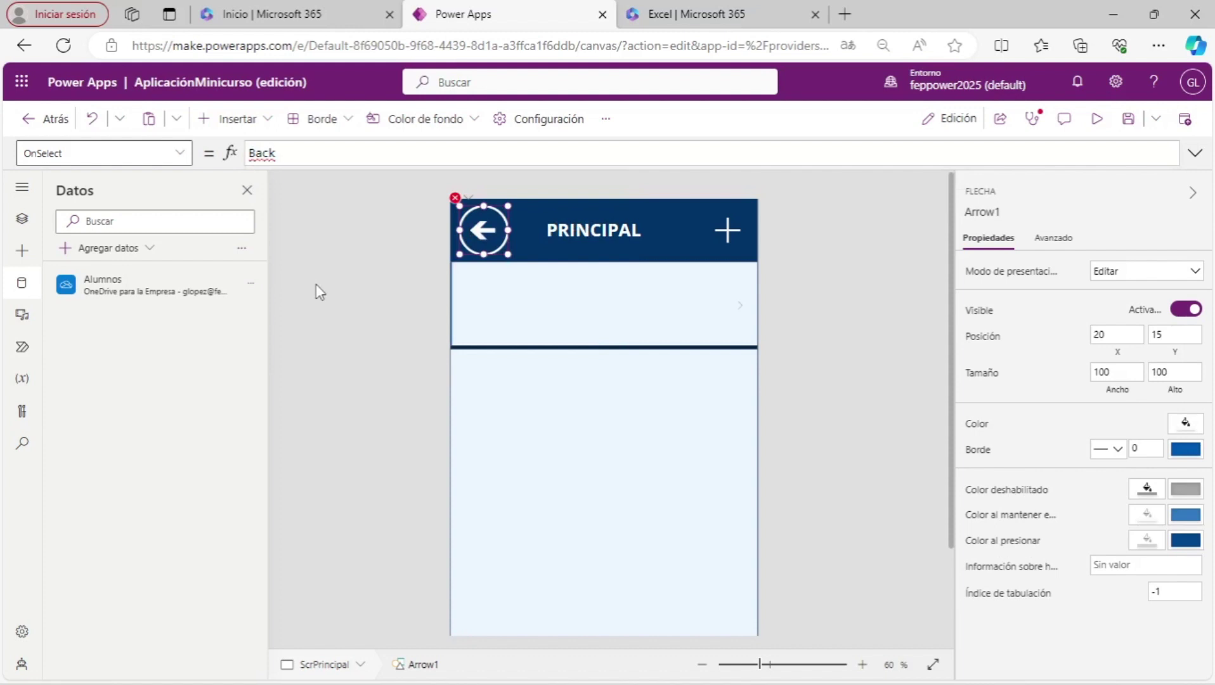
type("(")
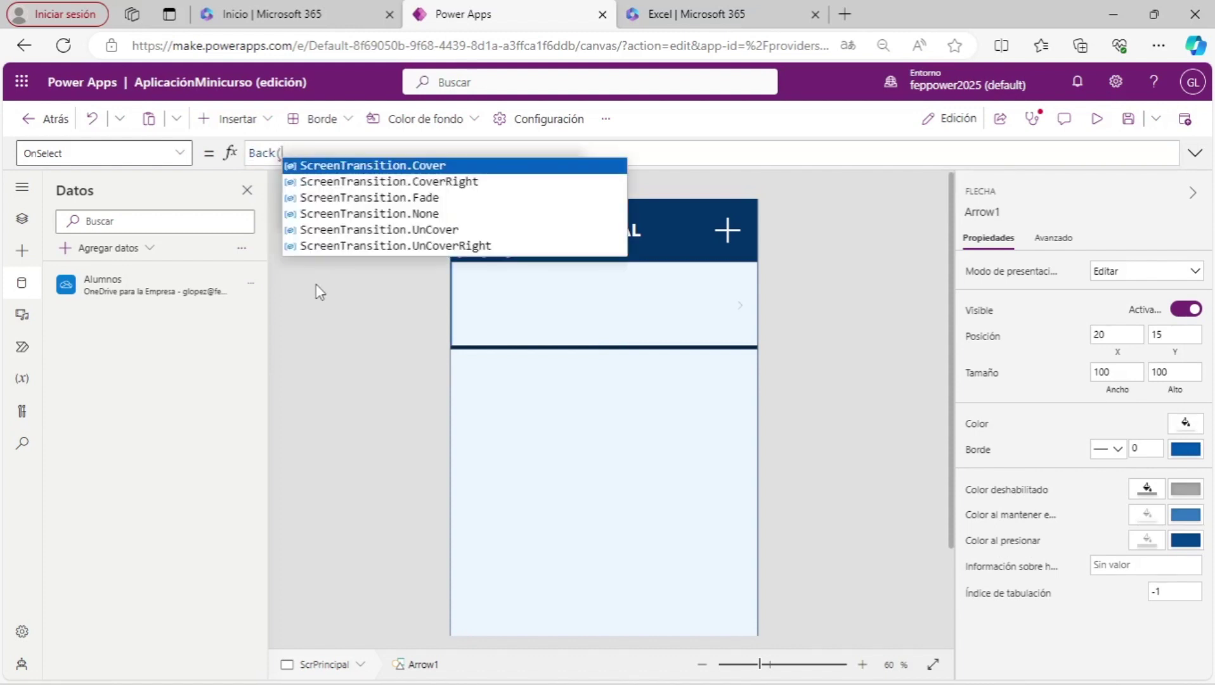
left_click(488, 186)
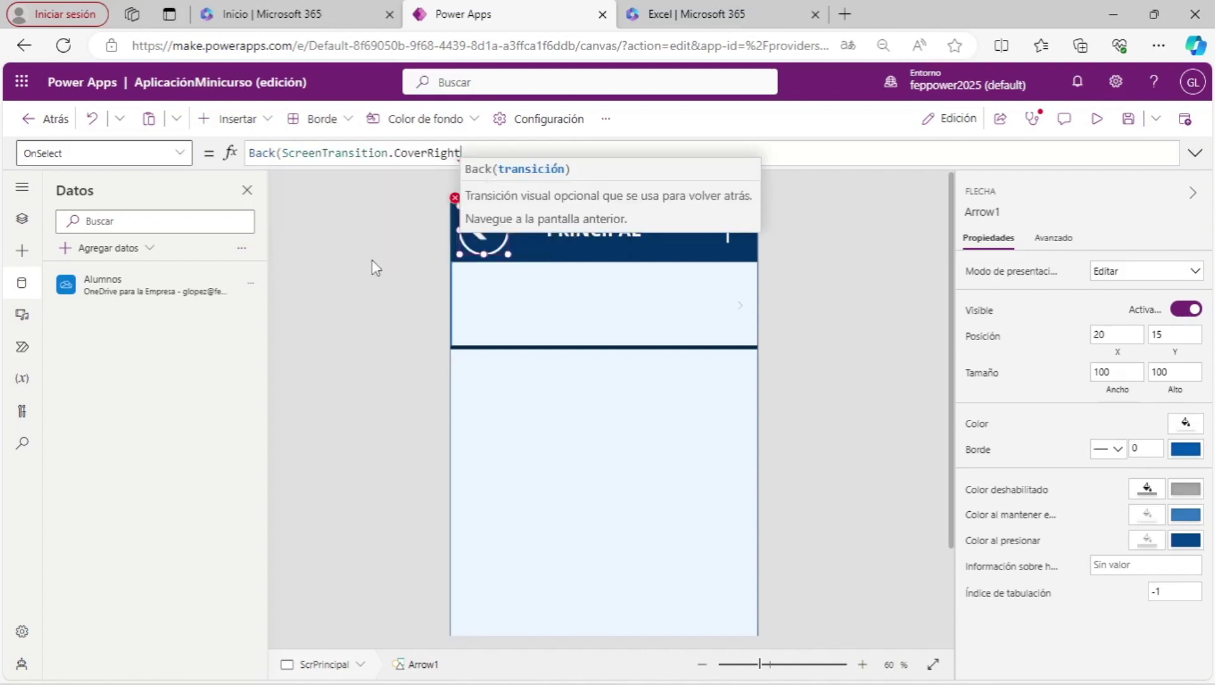
type(")")
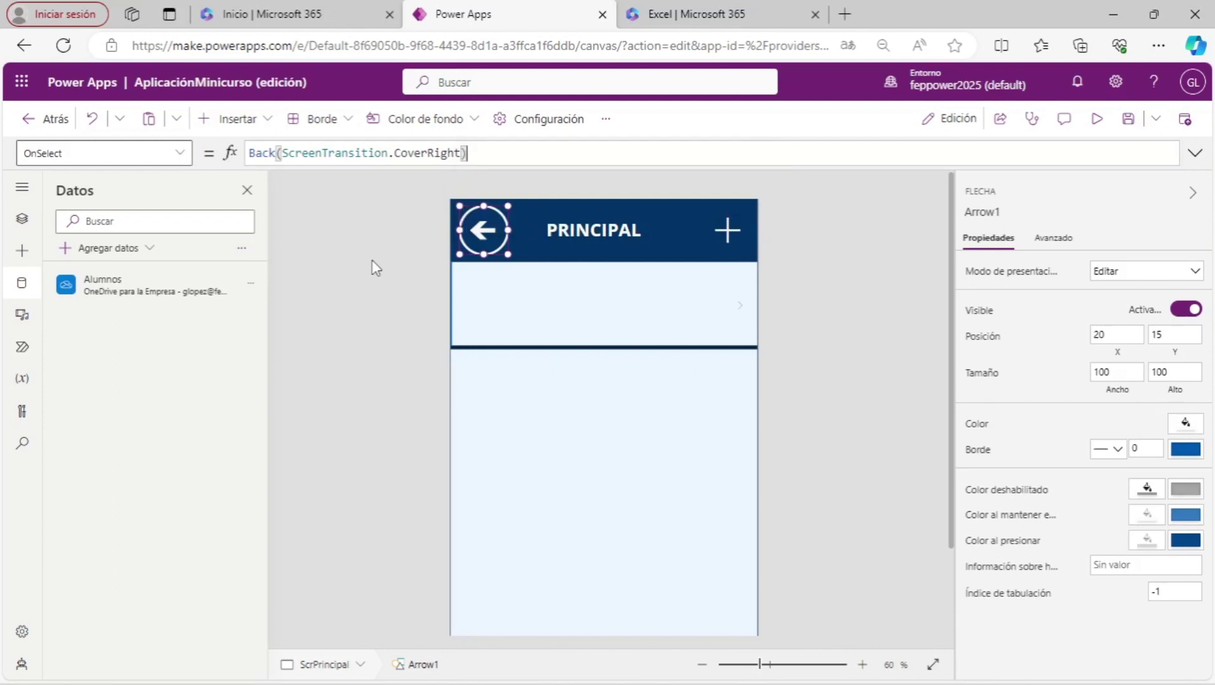
left_click(374, 267)
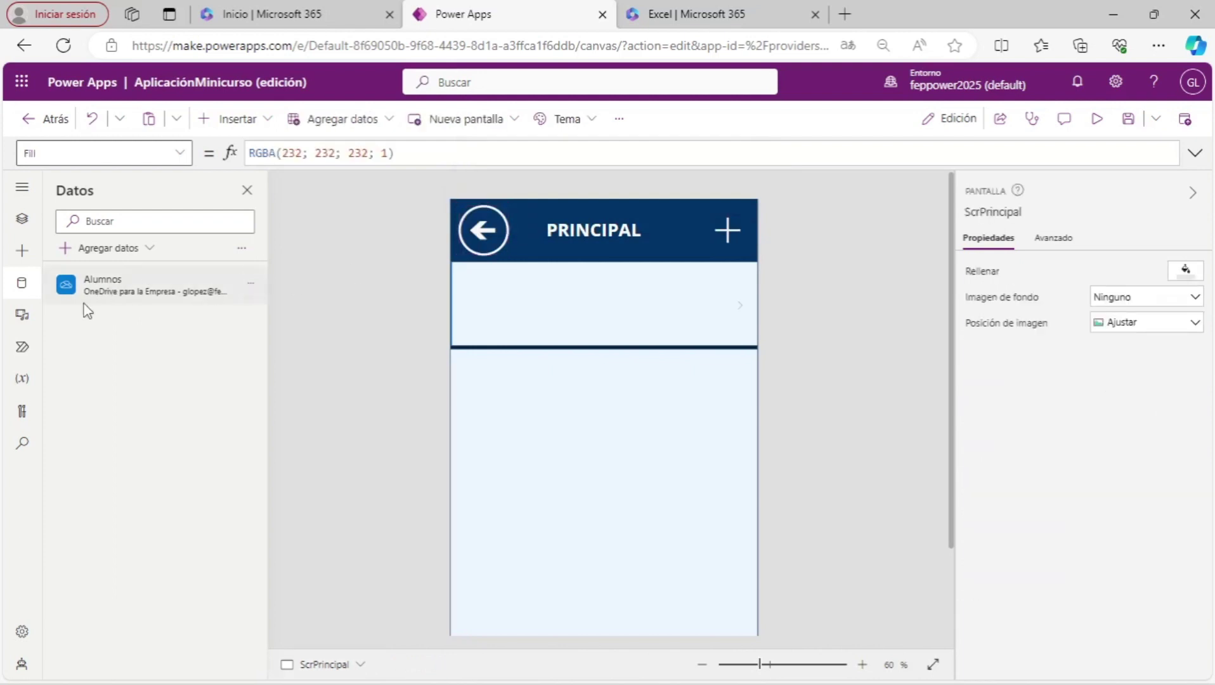
Switch to ScrLogin in the tree view and inspect the INGRESAR button's OnSelect If formula.
left_click(23, 221)
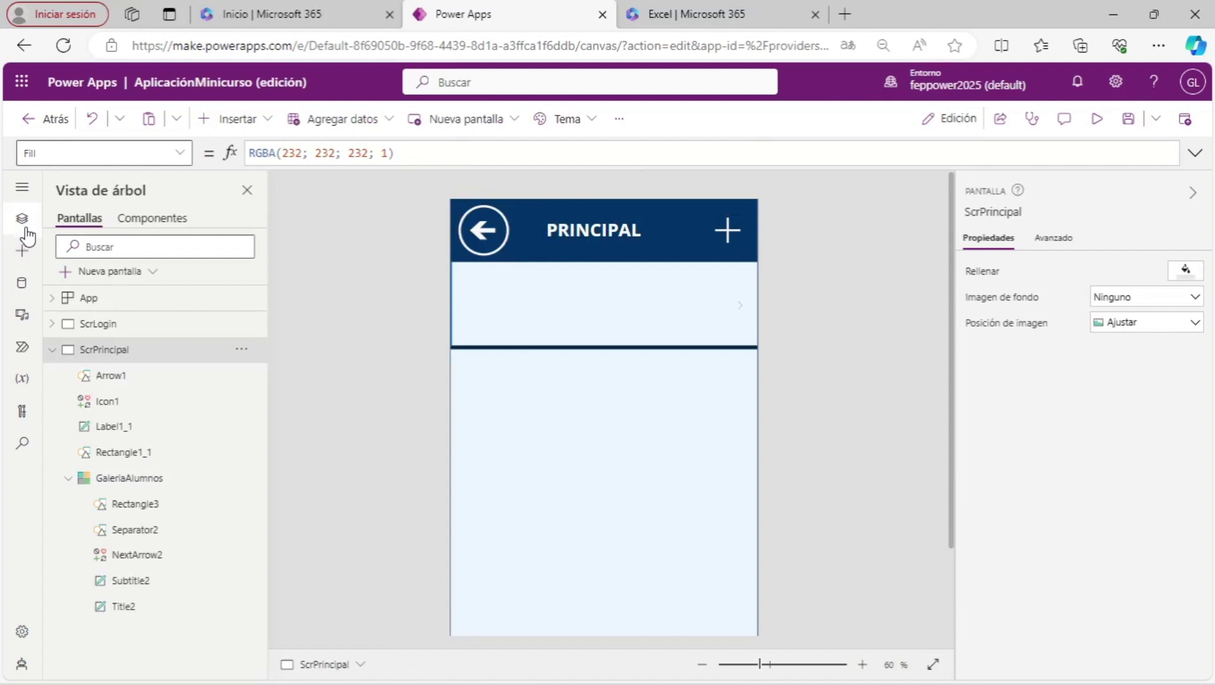
left_click(131, 324)
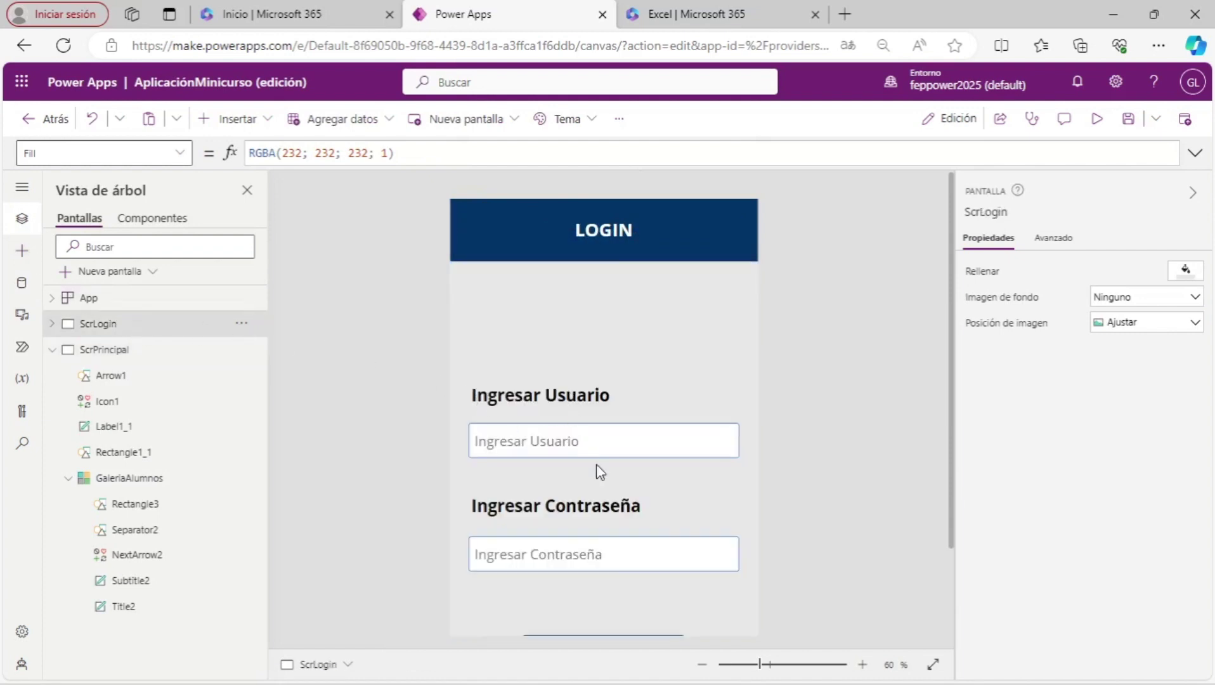
scroll(694, 494, "down", 2)
left_click(633, 525)
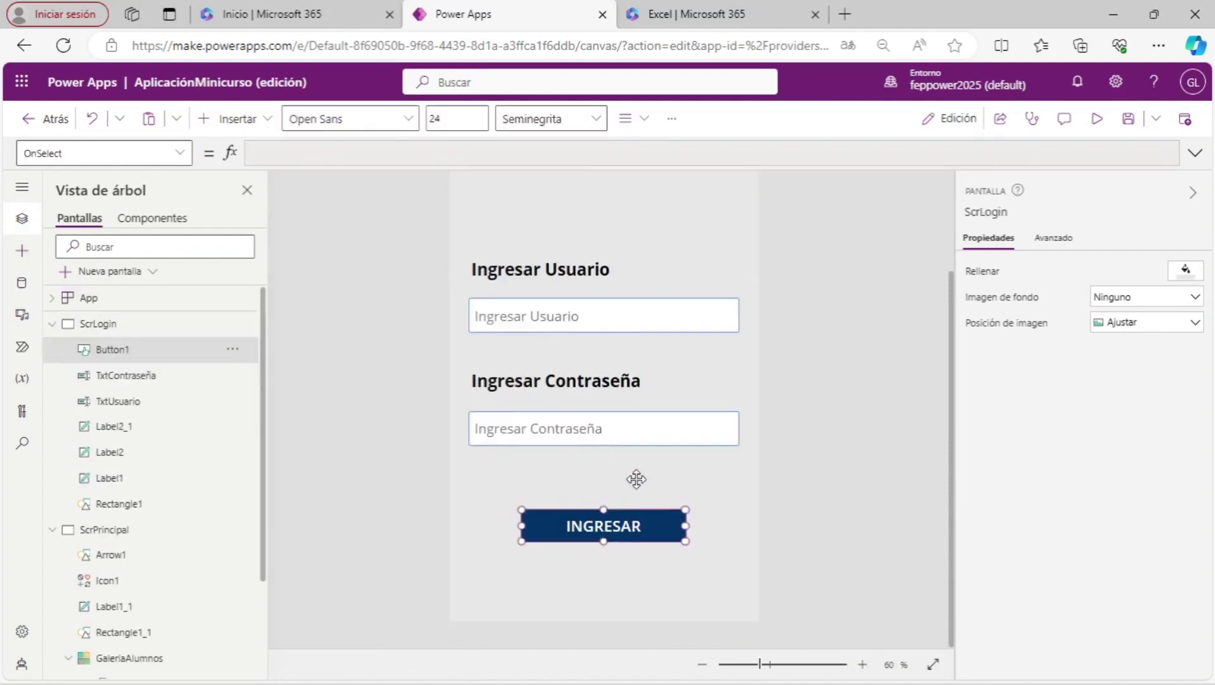
left_click(1195, 153)
left_click(834, 387)
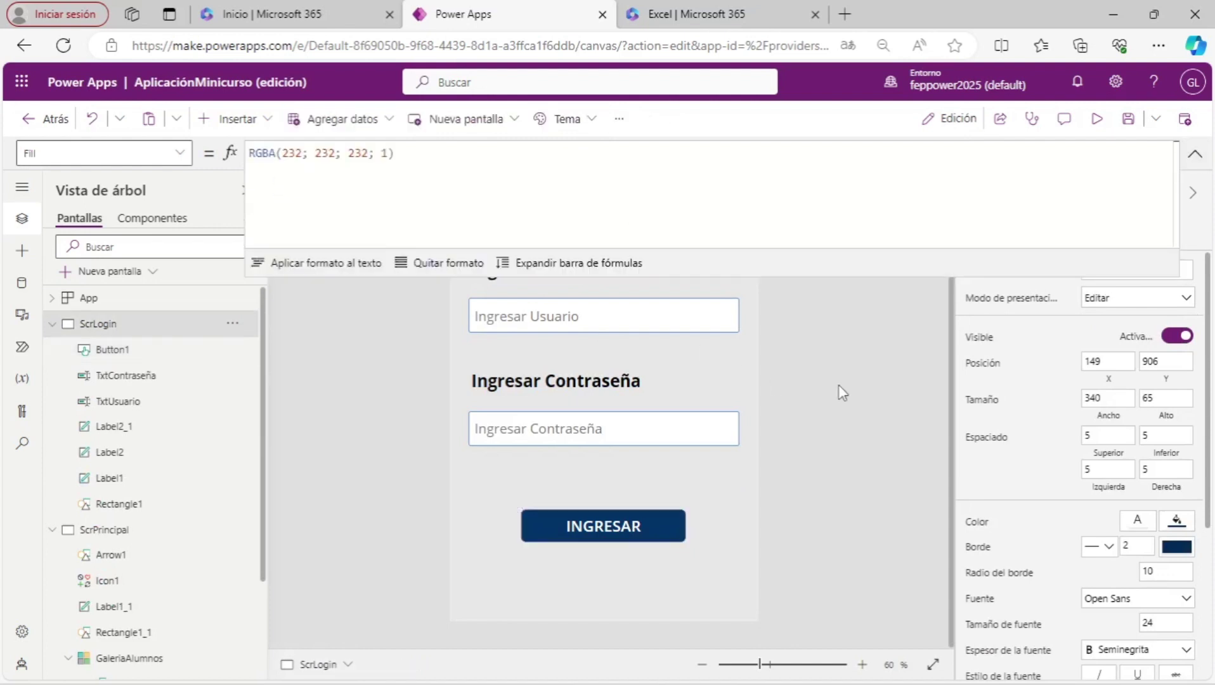
left_click(1195, 154)
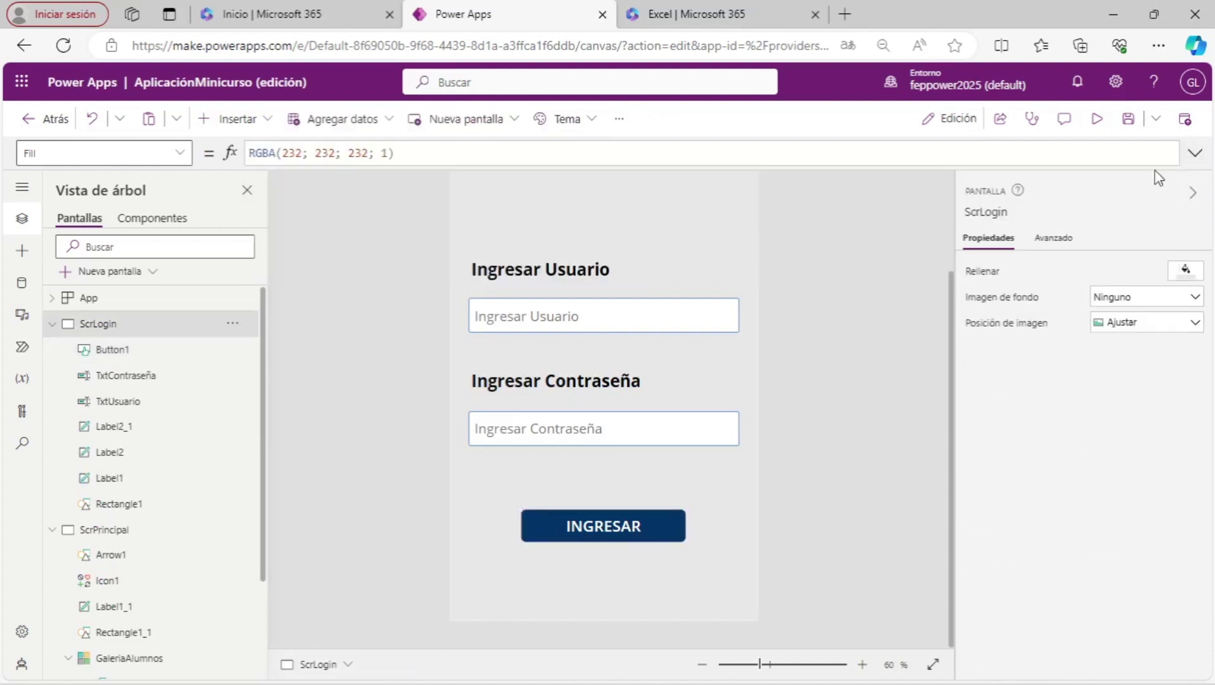
left_click(1097, 118)
left_click(629, 362)
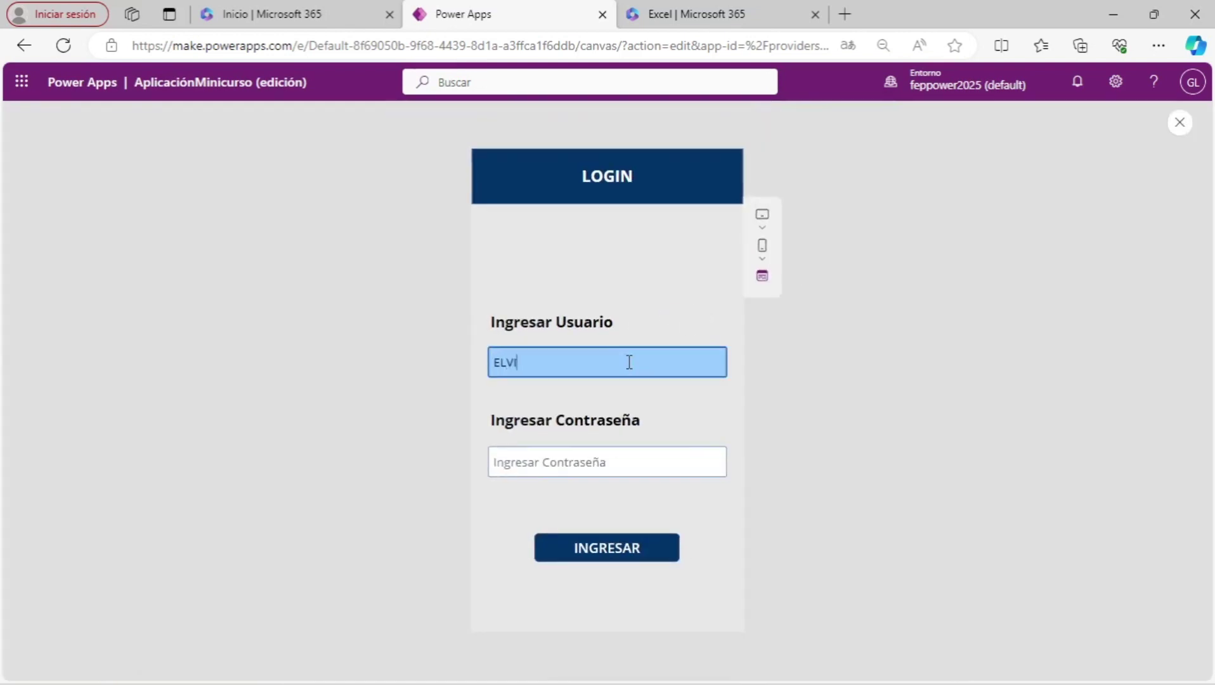
key("Tab")
type("123")
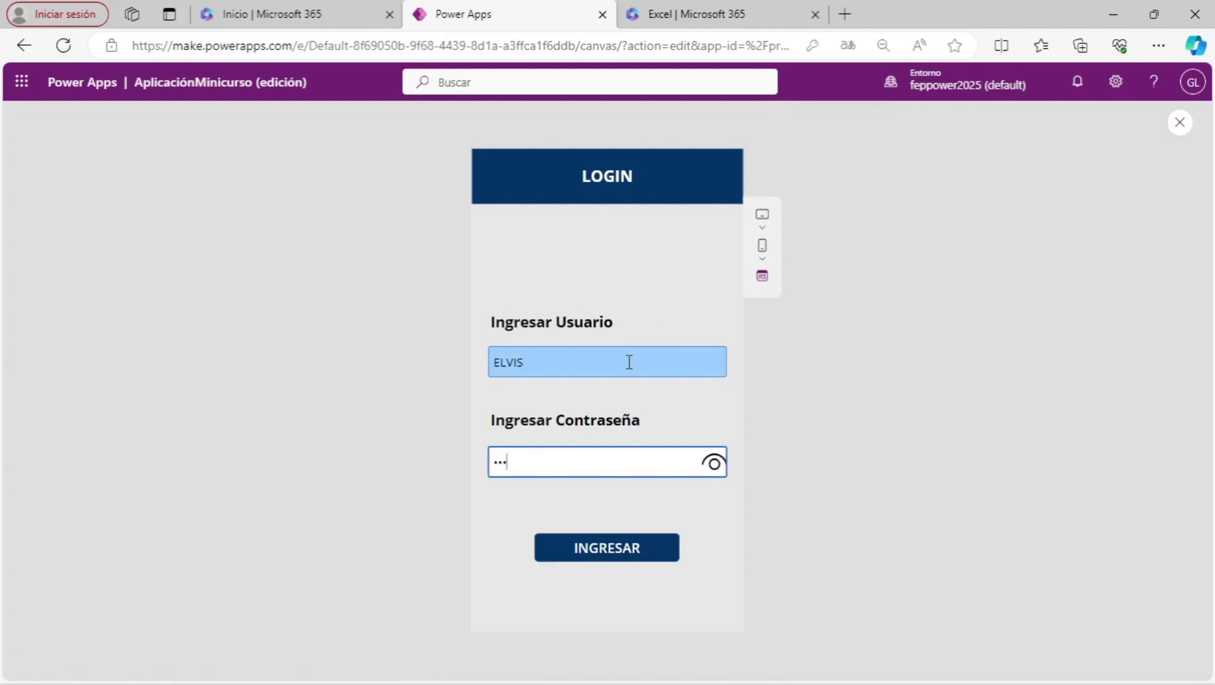
left_click(639, 561)
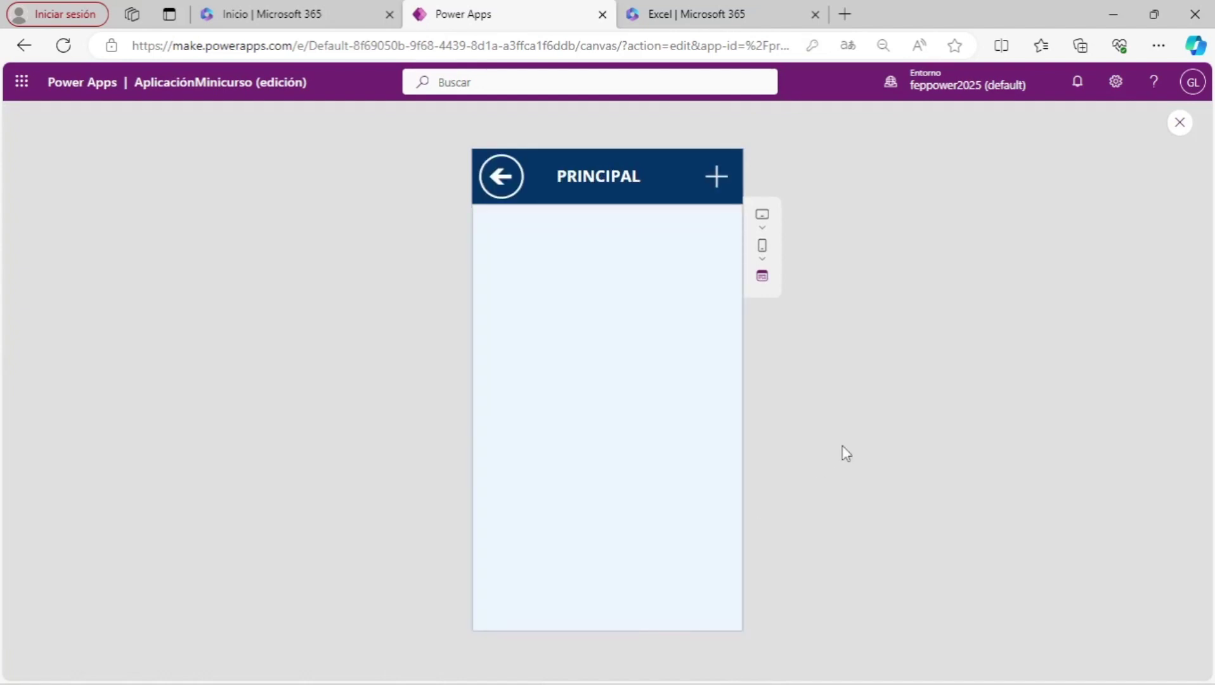
left_click(503, 179)
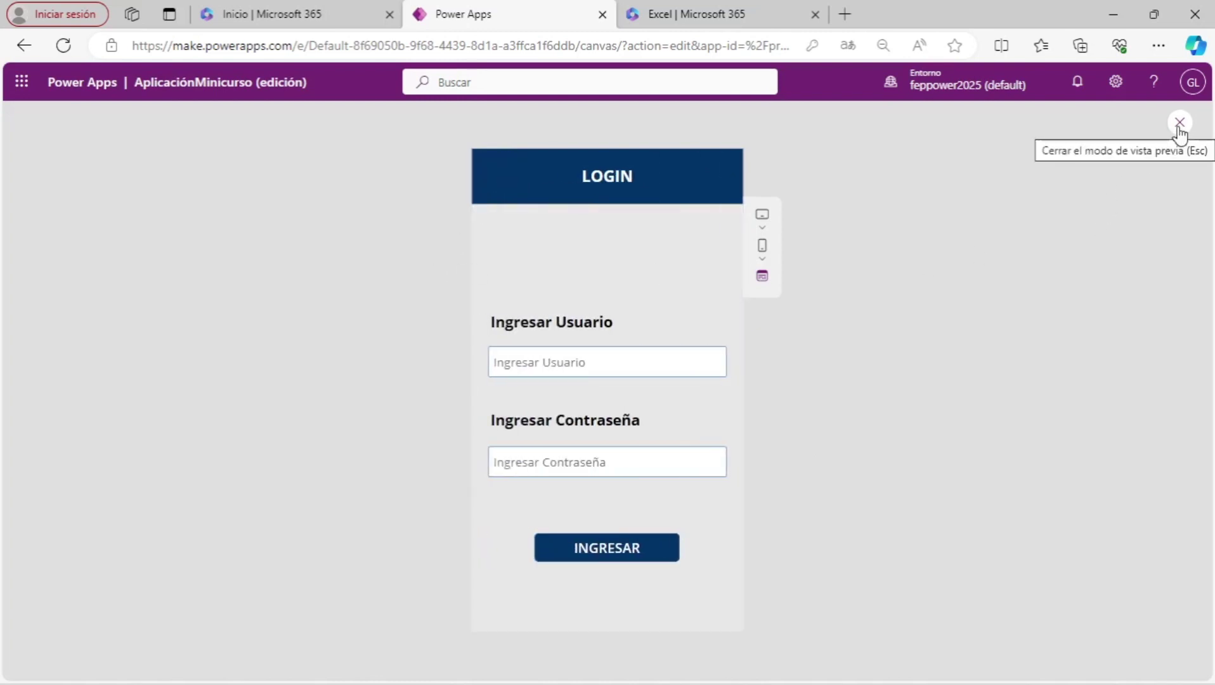
Exit the preview and add a new blank screen to the app.
key("Escape")
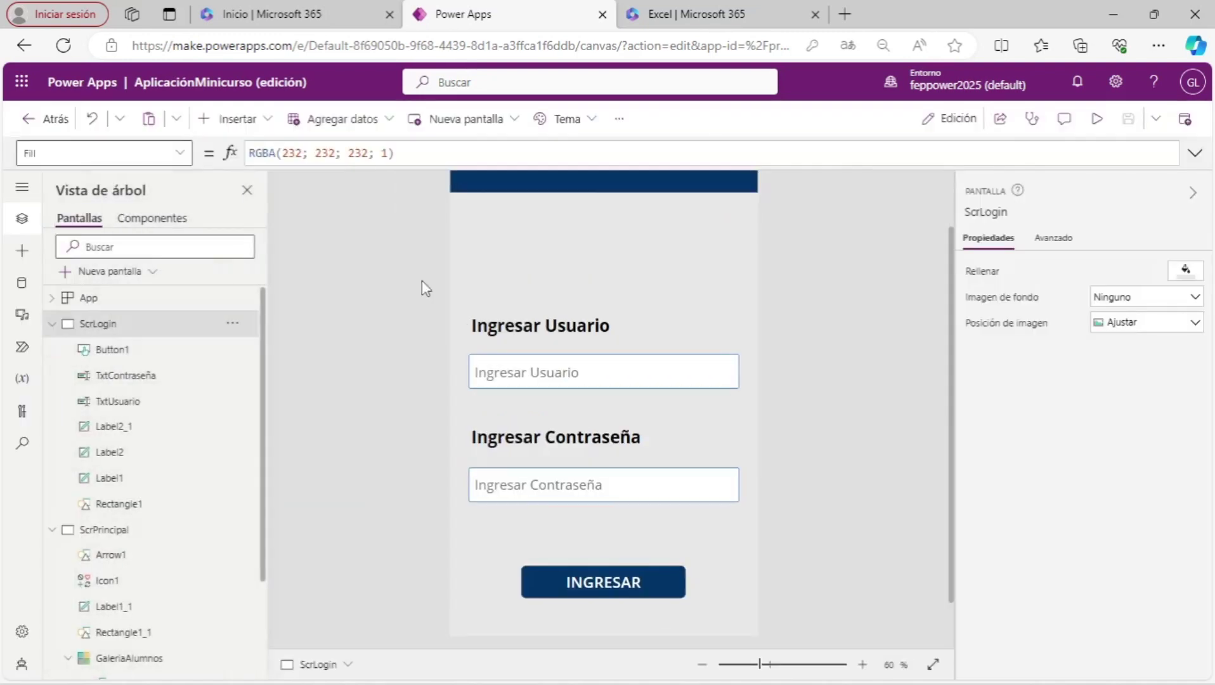
left_click(53, 325)
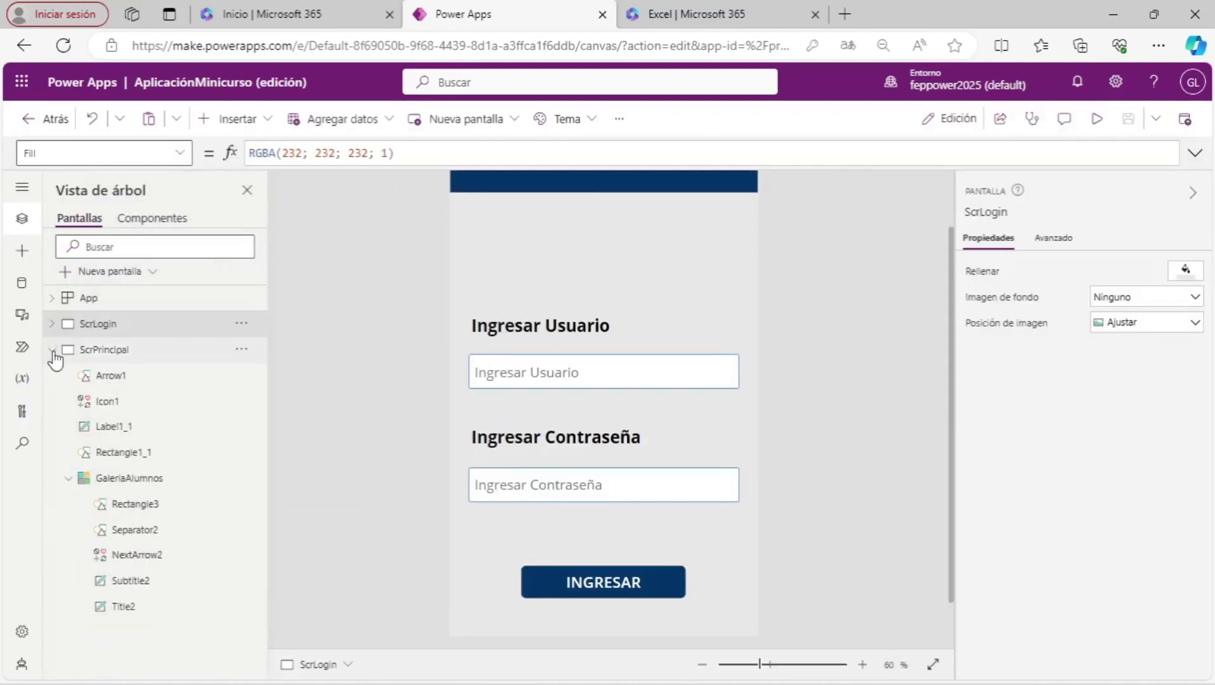
left_click(53, 349)
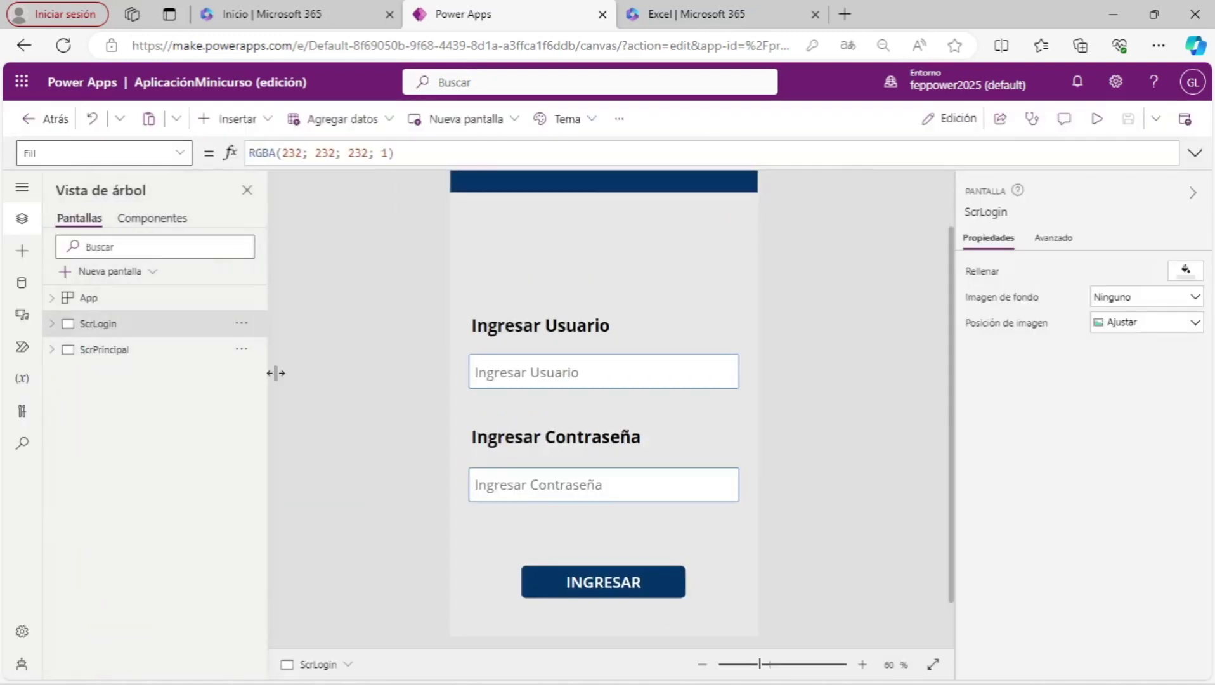
left_click(151, 279)
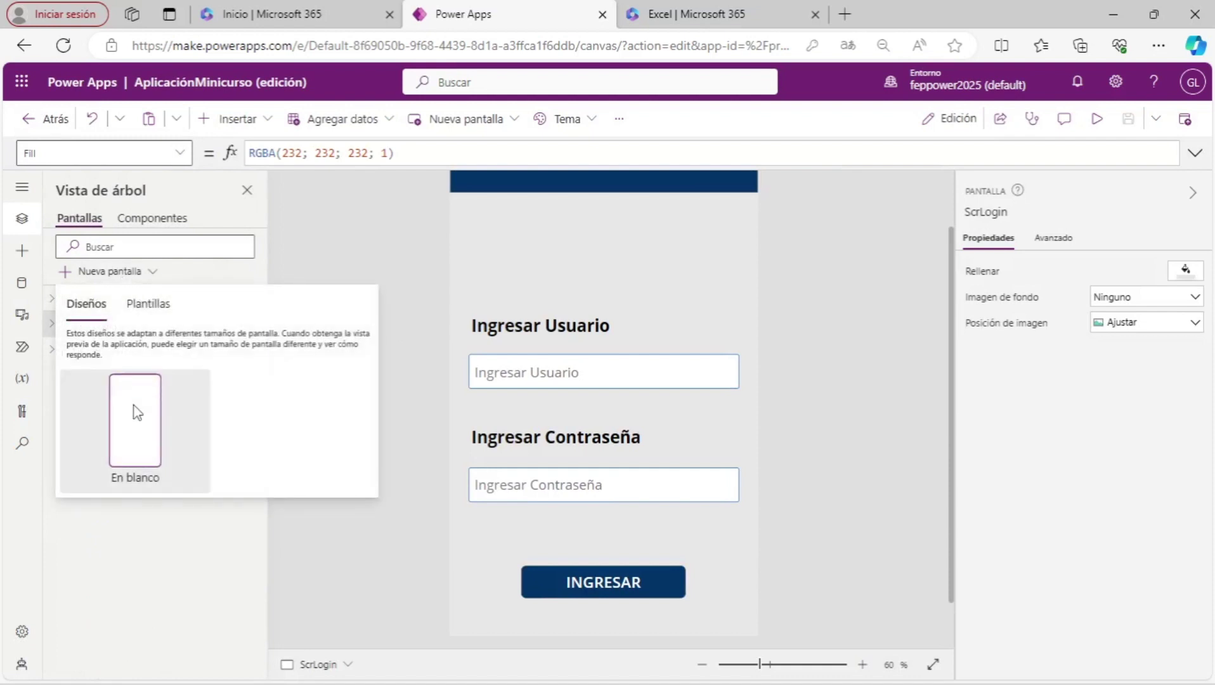
left_click(138, 421)
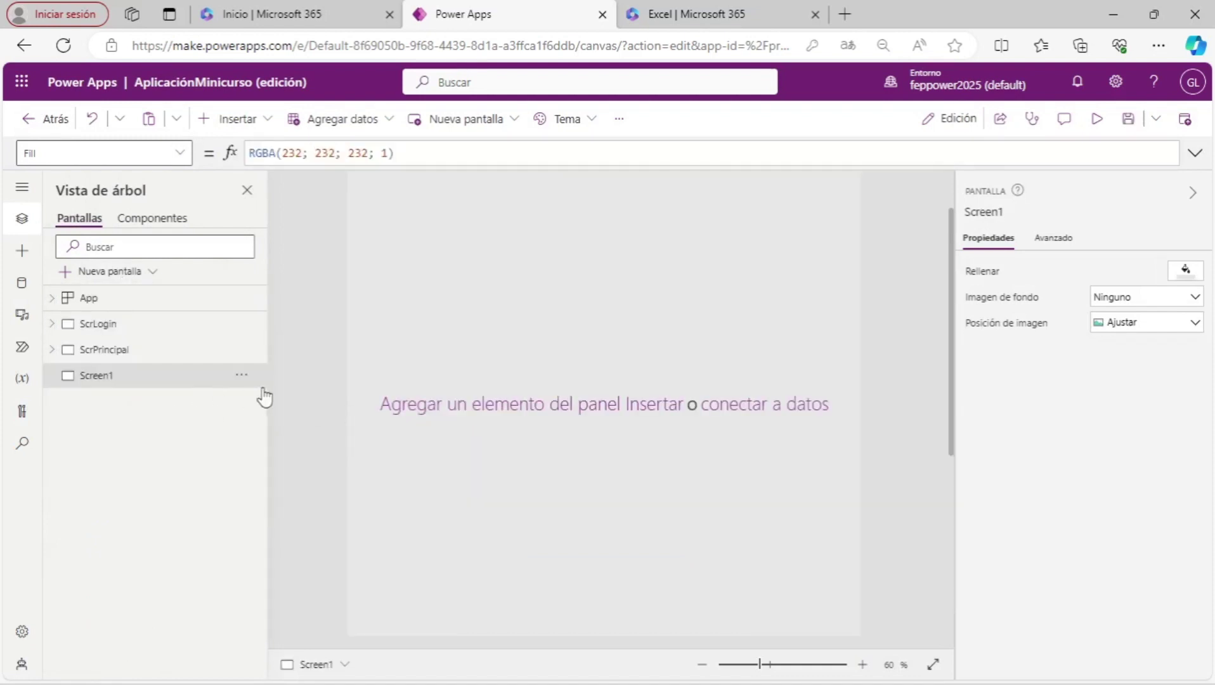
Rename the new screen ScrNuevoEditar, then bring ScrPrincipal back onto the canvas.
left_click(242, 377)
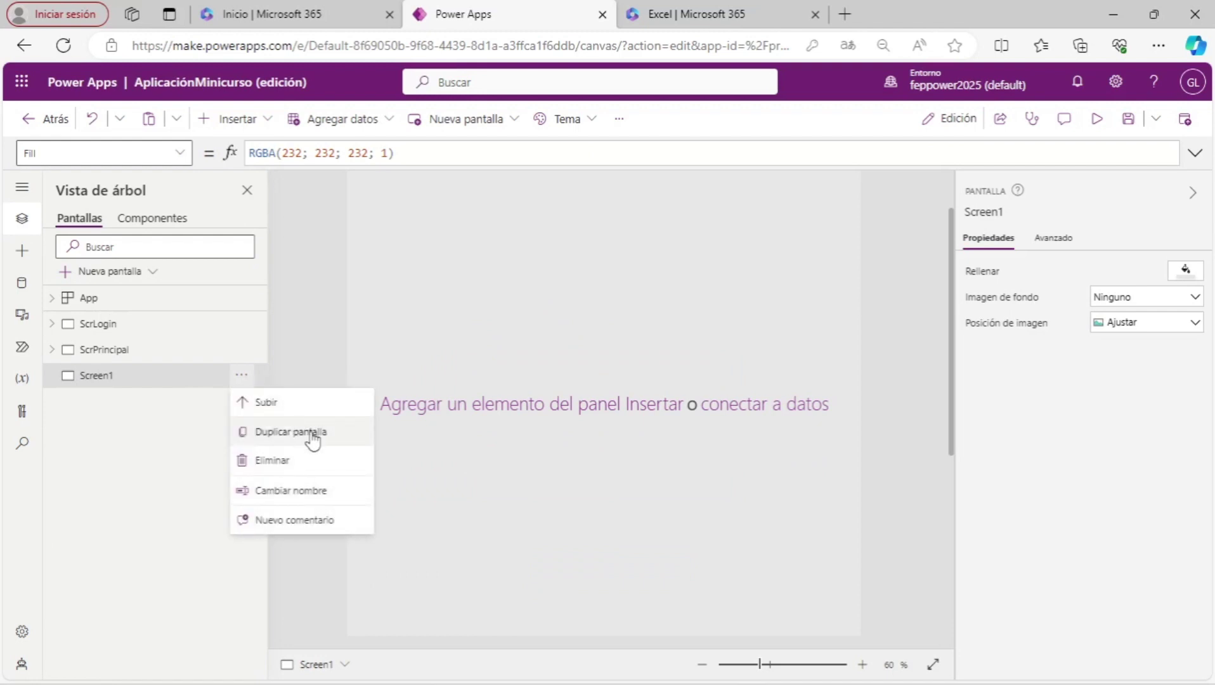
left_click(315, 491)
type("Scr")
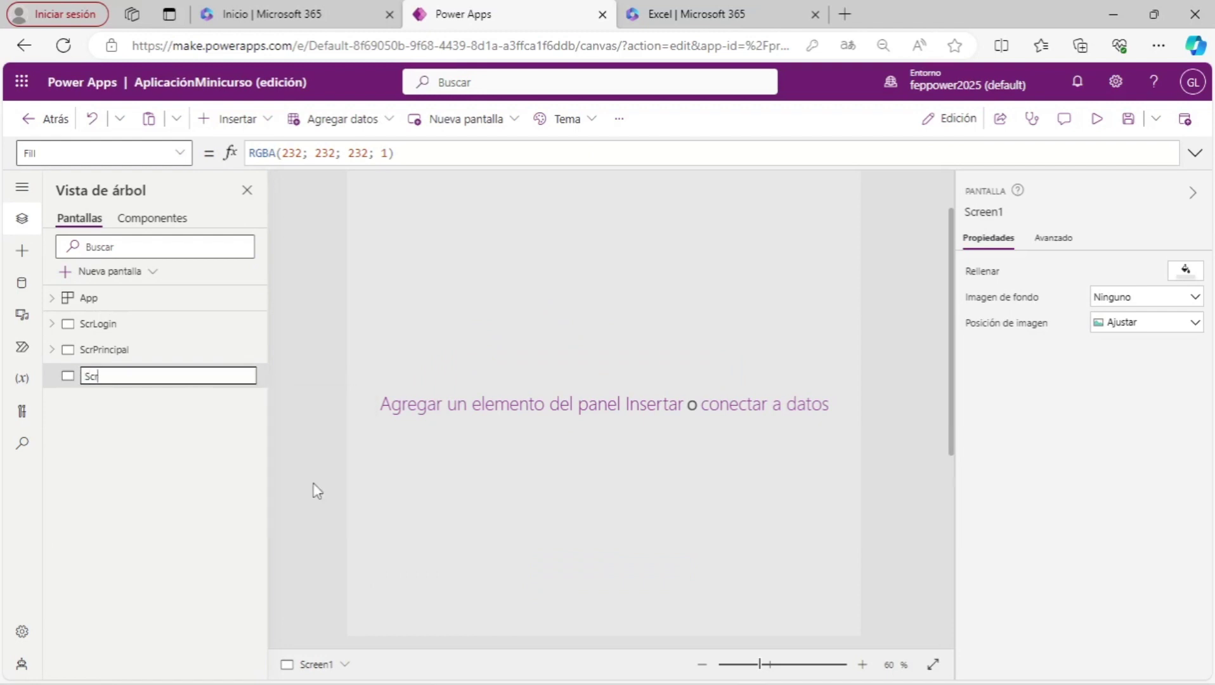
type("Nue")
type("voEdit")
type("ar")
key("Return")
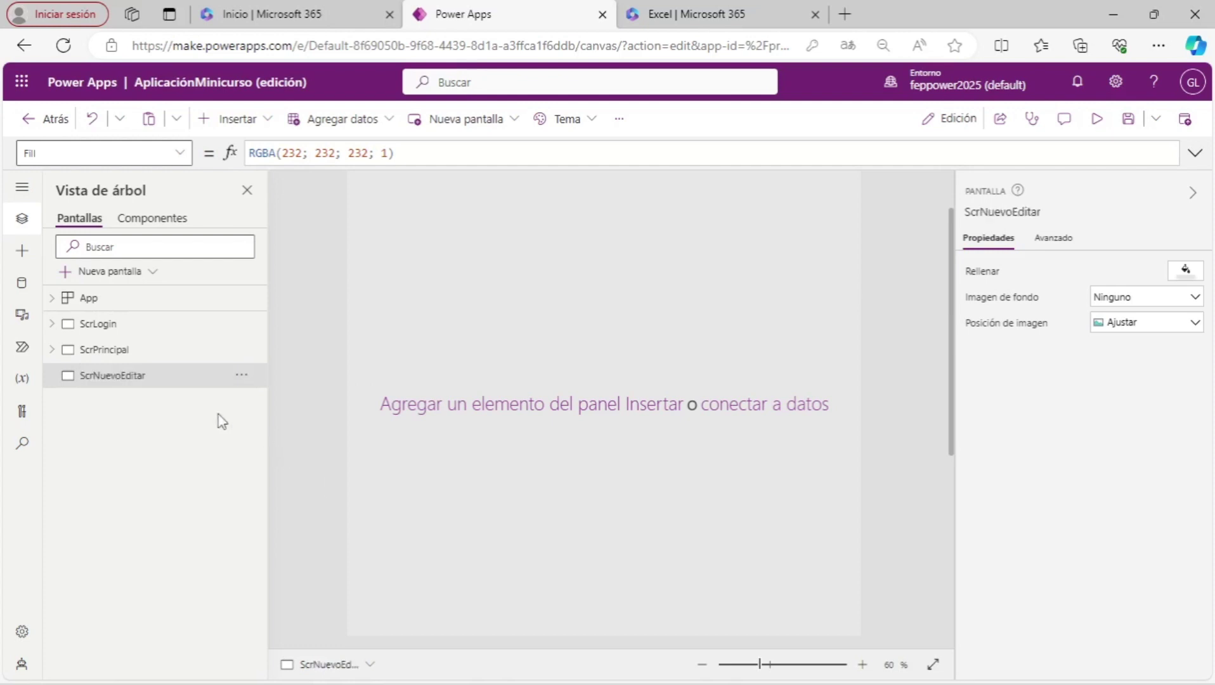
left_click(137, 364)
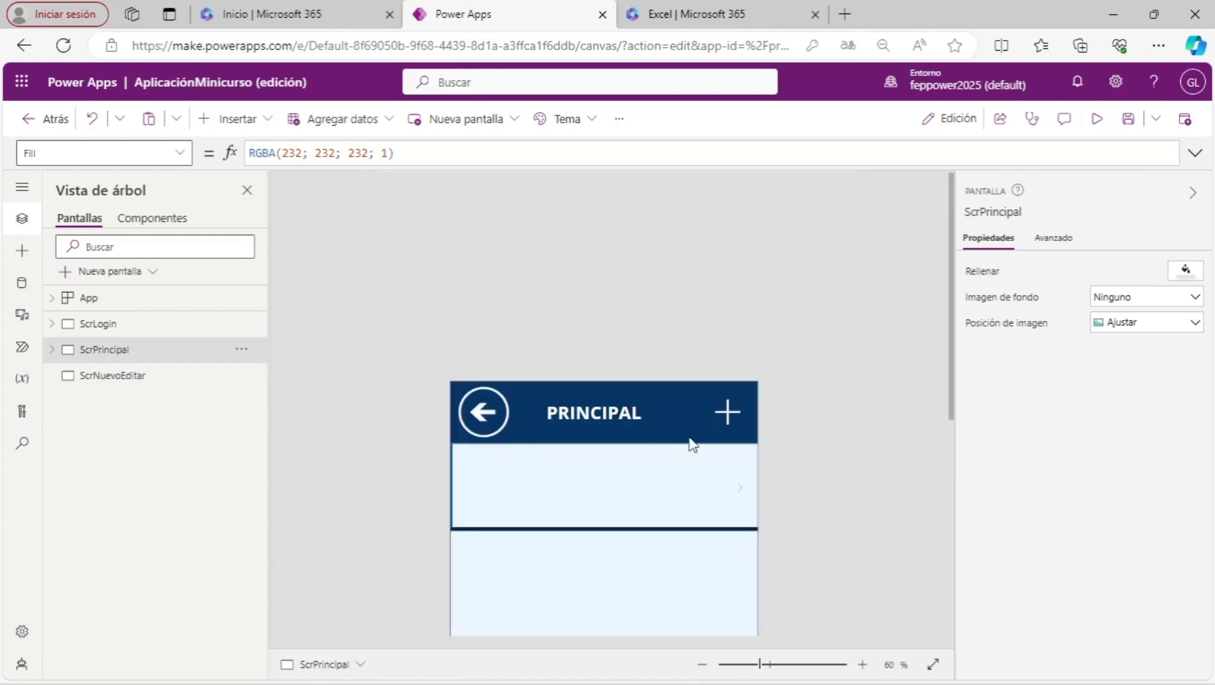
left_click(726, 411)
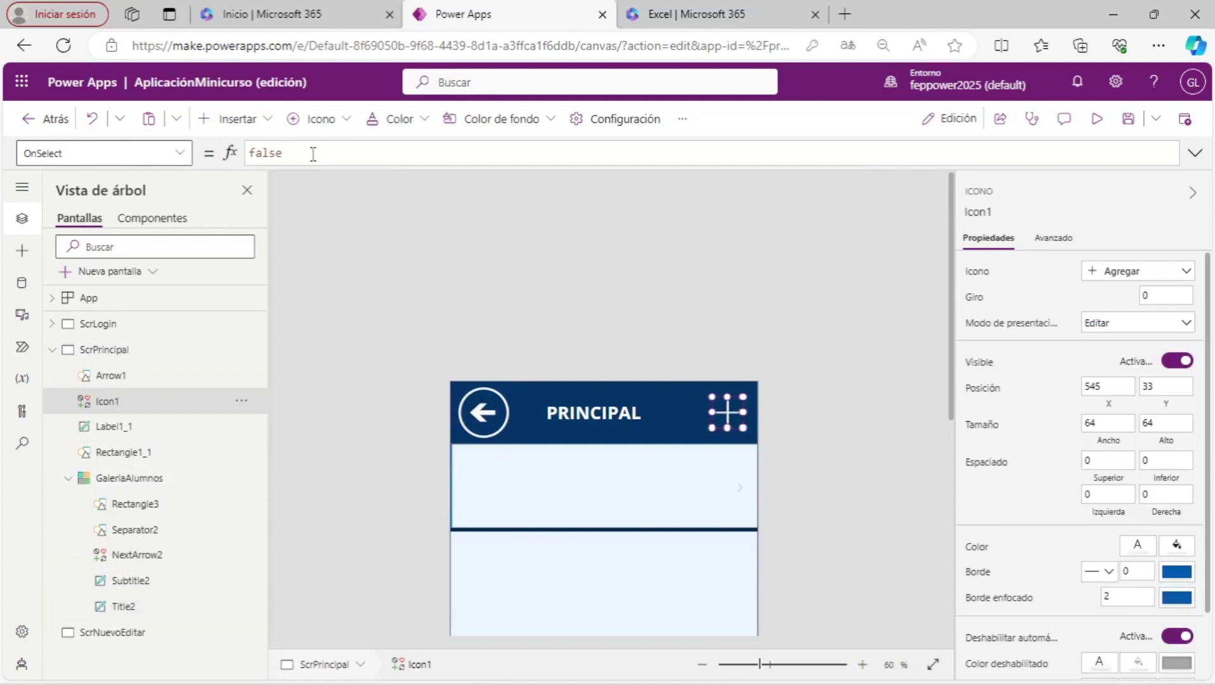
Replace the plus icon's OnSelect value with Navigate(ScrNuevoEditar; as the destination.
left_click_drag(313, 154, 252, 153)
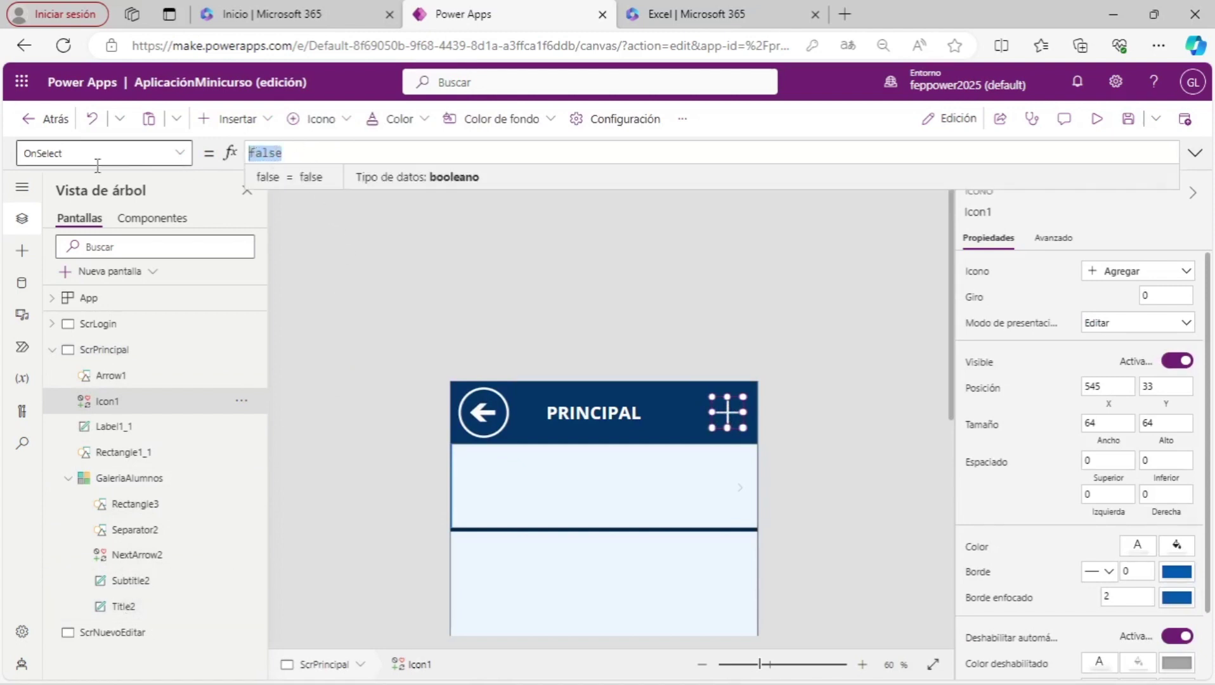
type("Na")
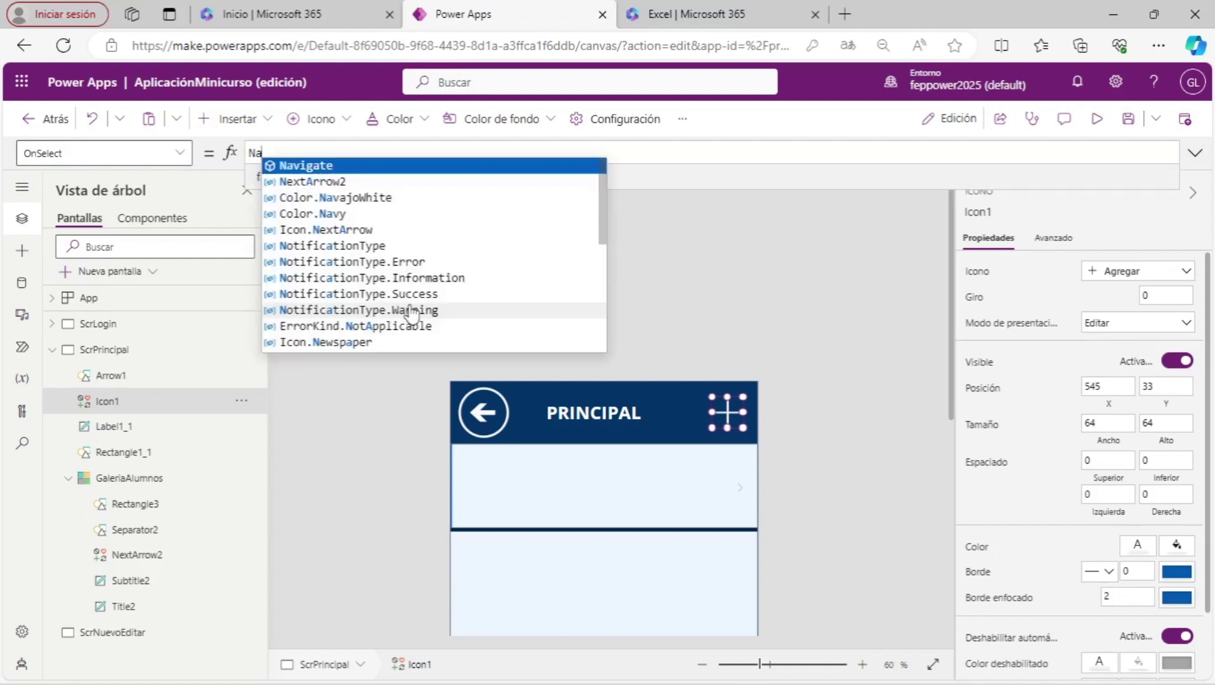
key("Tab")
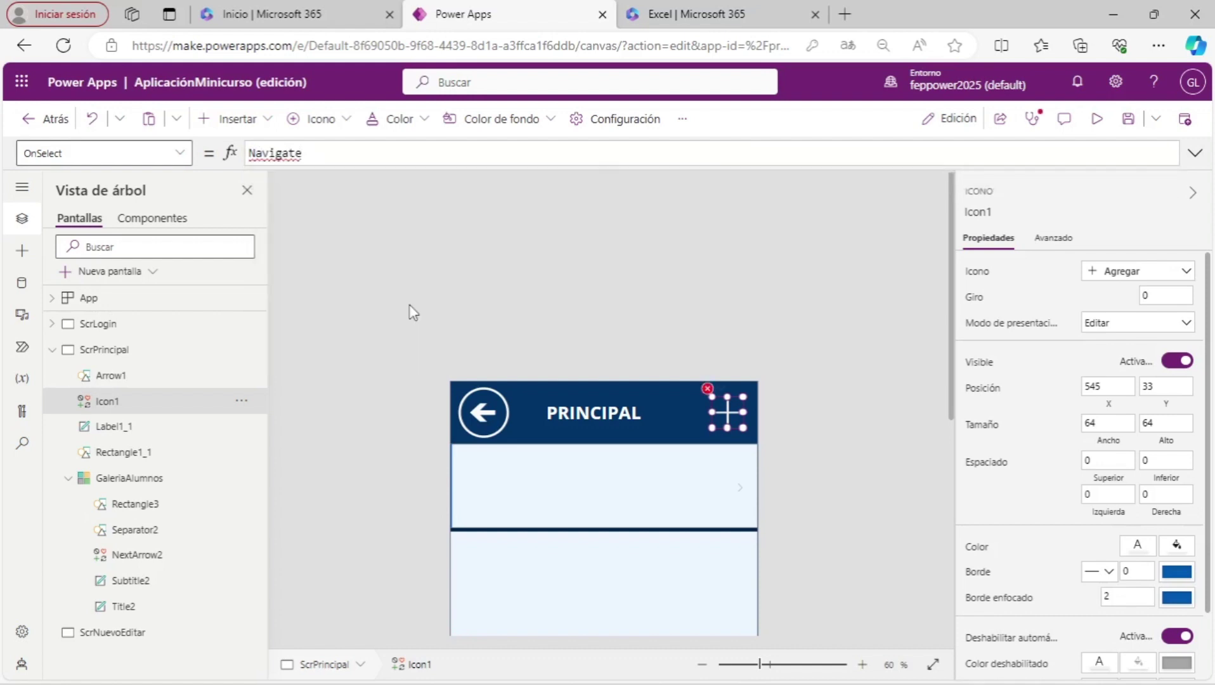
type("(")
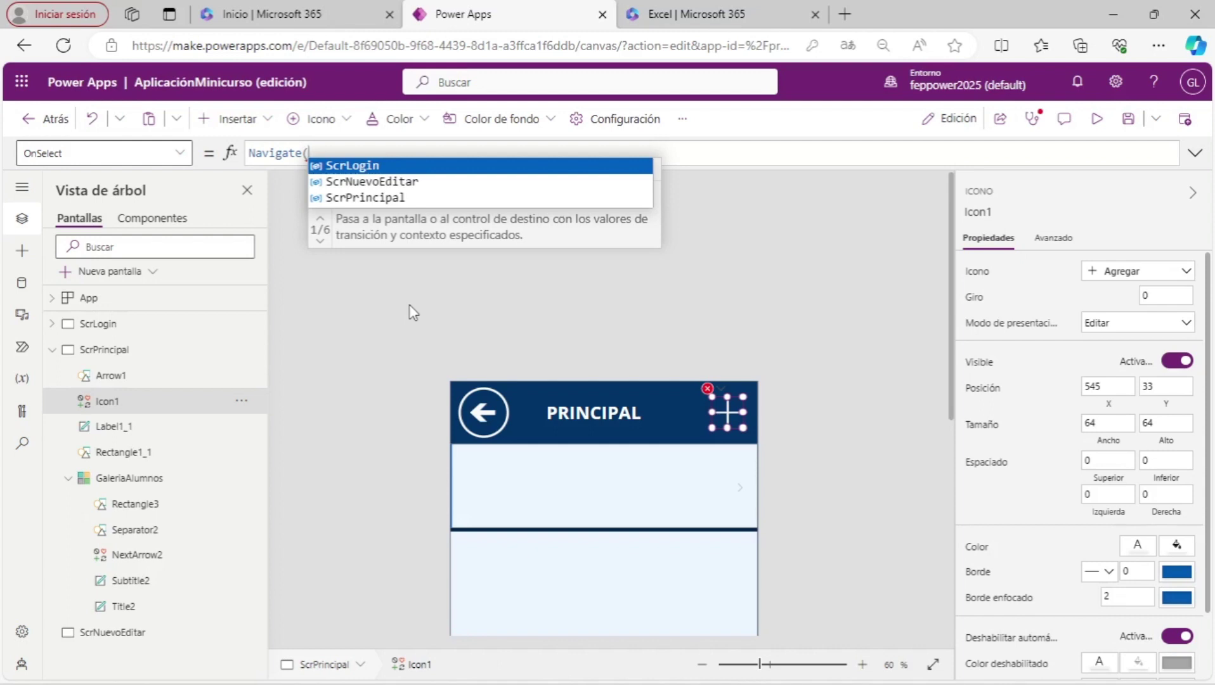
key("Down")
key("Tab")
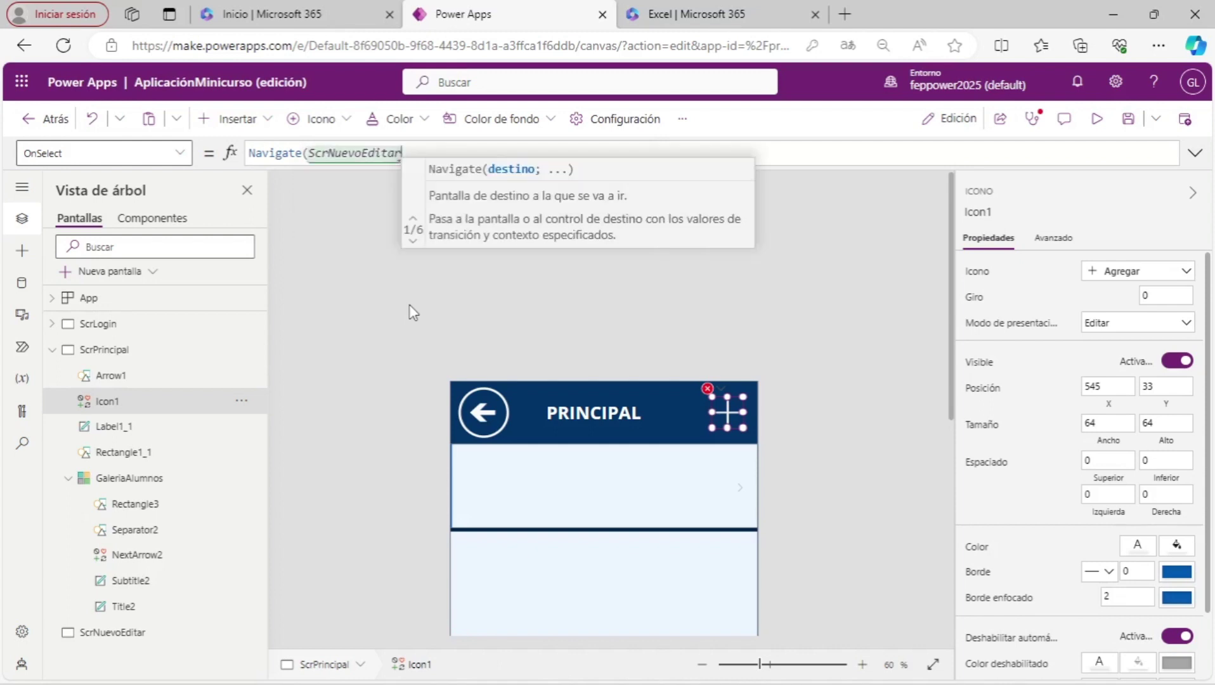
type(";")
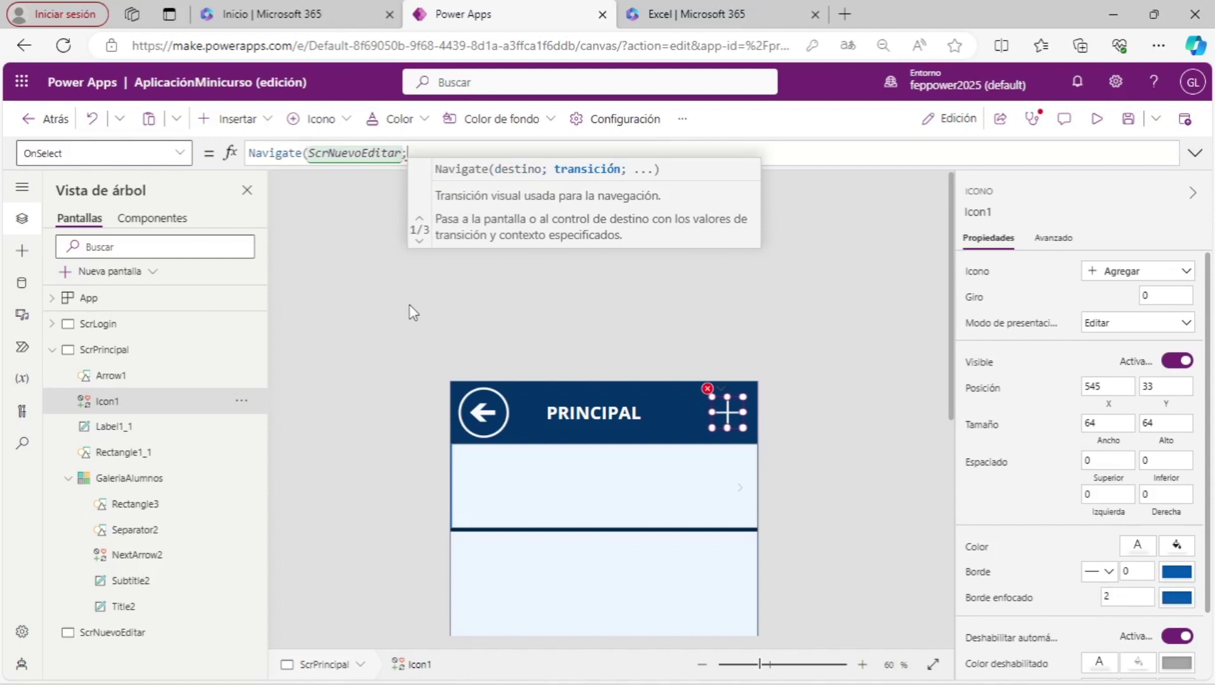
Complete the formula with ScreenTransition.Fade, giving Navigate(ScrNuevoEditar;ScreenTransition.Fade).
key("Down")
key("Up")
type("co")
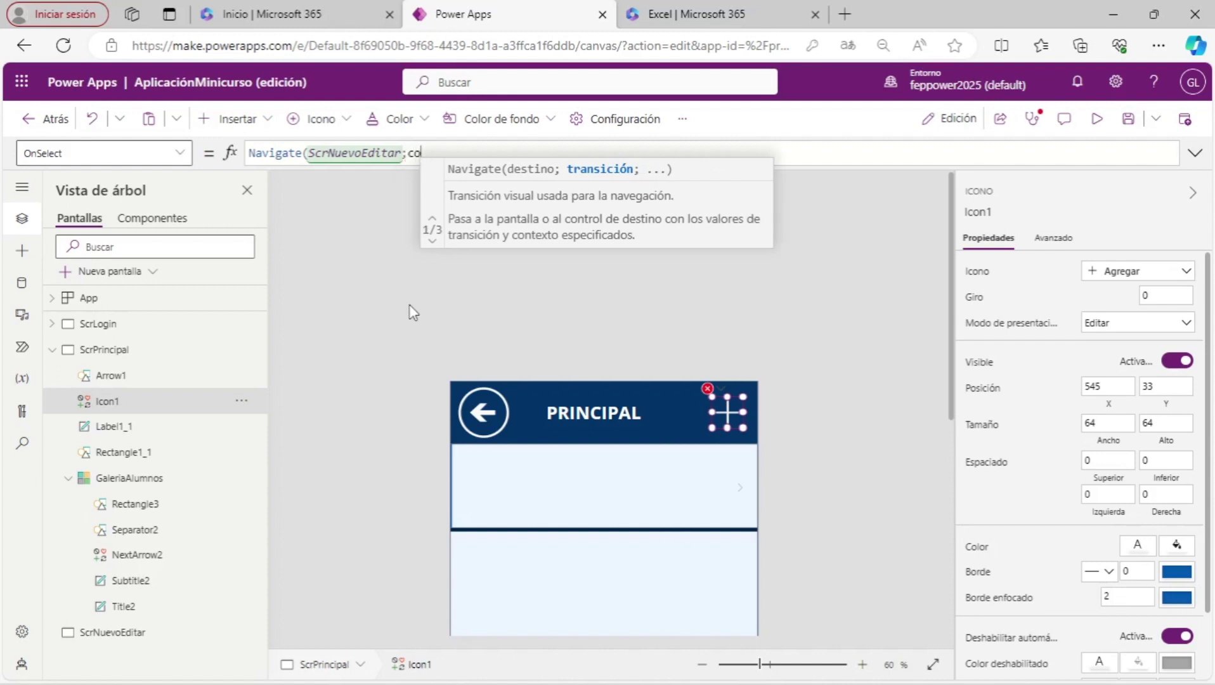
key("BackSpace")
key("BackSpace")
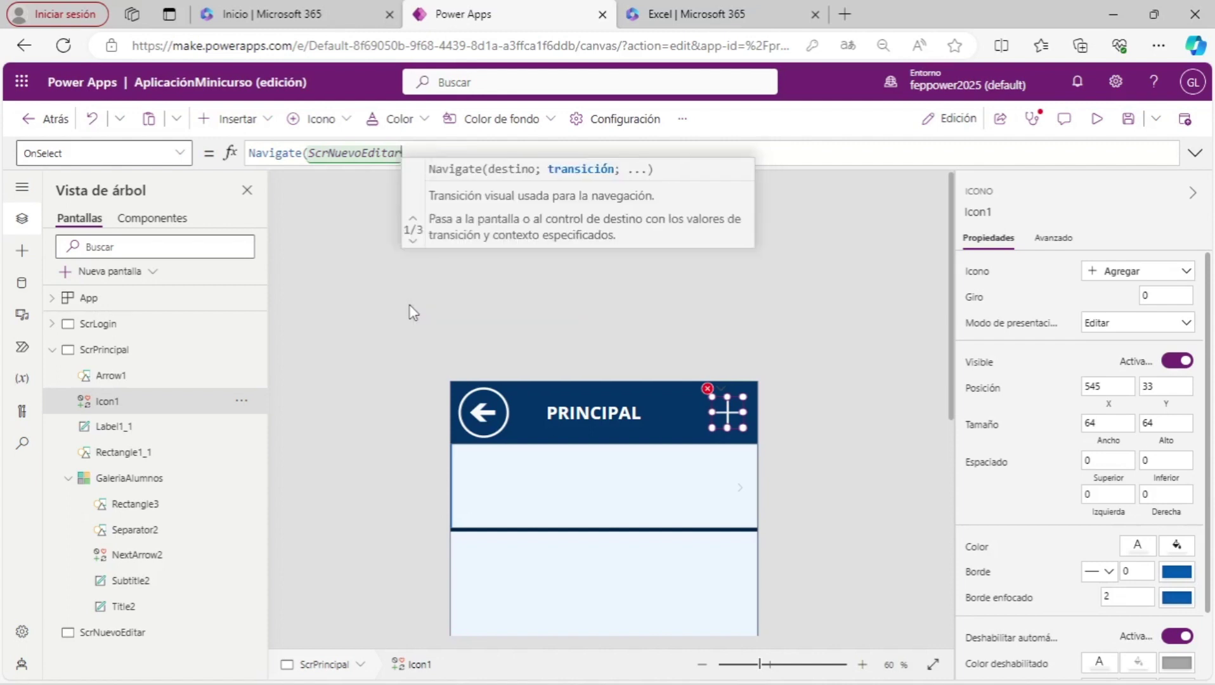
type(";tra")
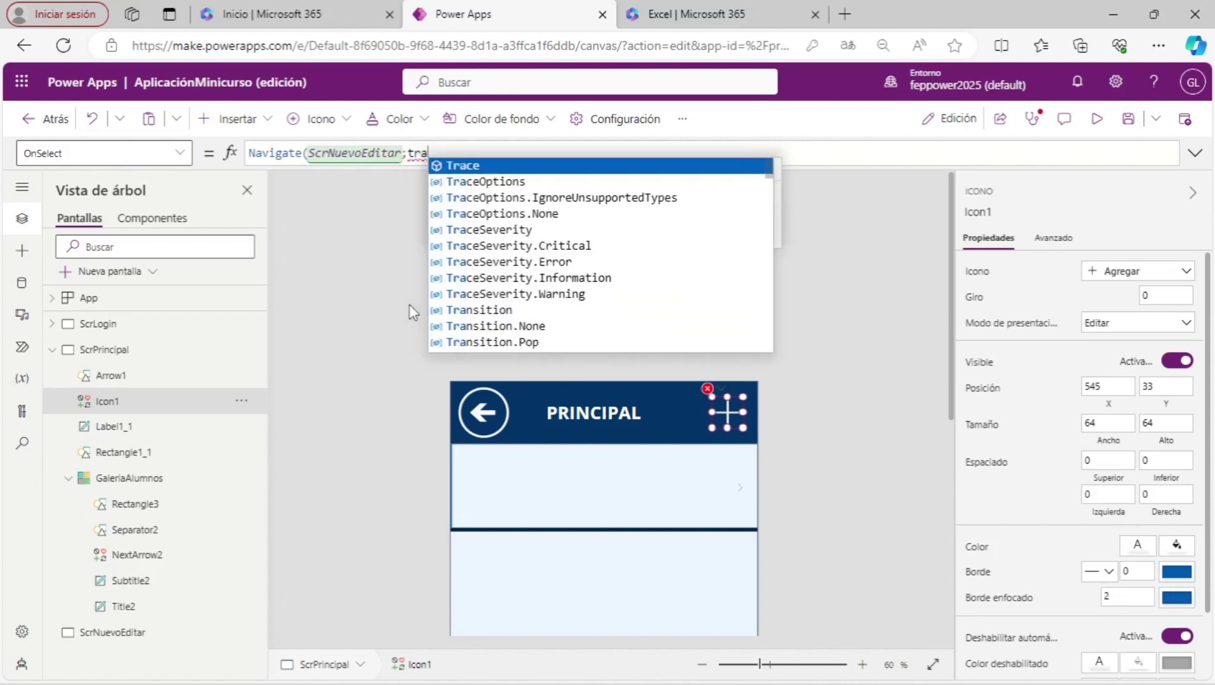
key("Down")
key("Down")
key("Down")
key("Down")
key("Down")
key("Down")
key("Up")
key("Up")
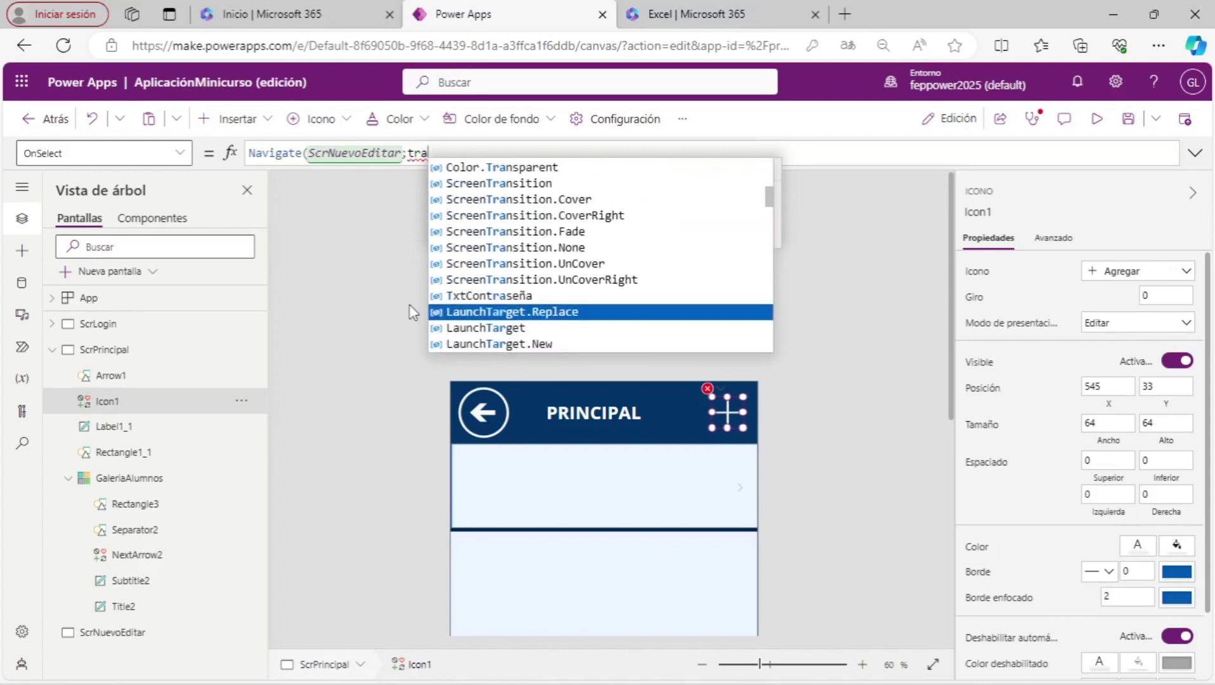
key("Up")
key("Up")
key("Up")
key("Up")
key("Up")
key("Up")
key("Up")
key("Down")
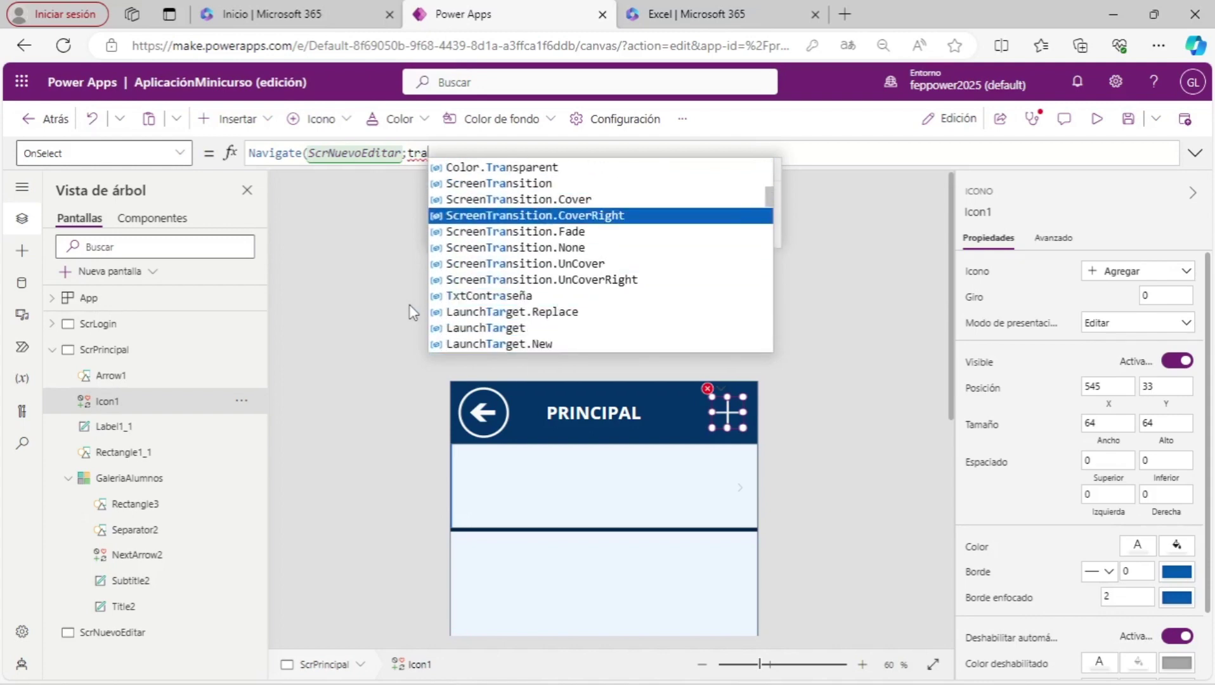
key("Down")
key("Up")
key("Down")
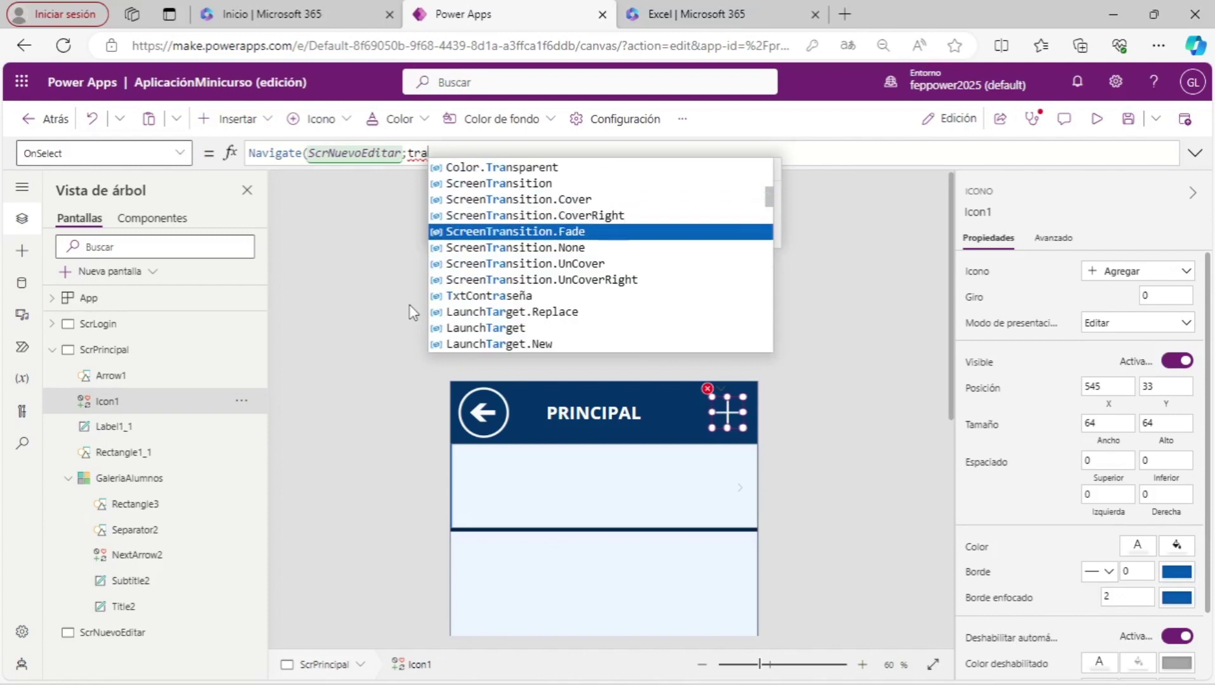
key("Tab")
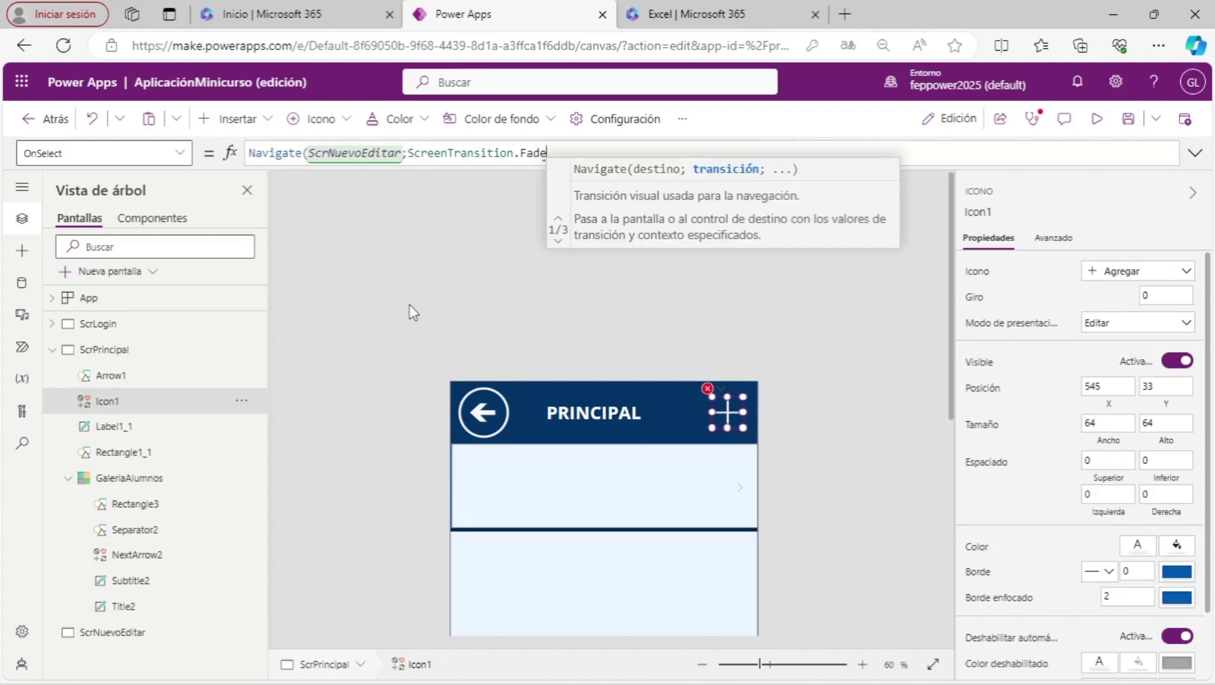
type(")")
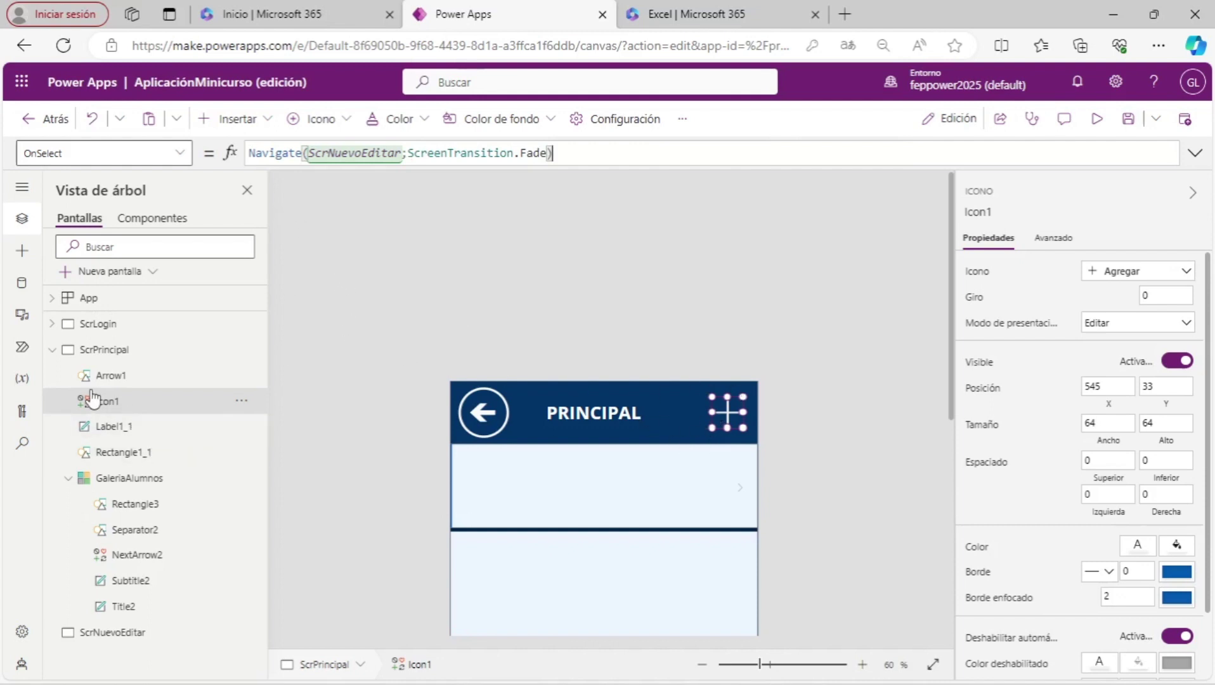
mouse_move(105, 349)
left_click(54, 351)
Copy the PRINCIPAL title label and blue header rectangle from ScrPrincipal onto ScrNuevoEditar.
left_click(98, 378)
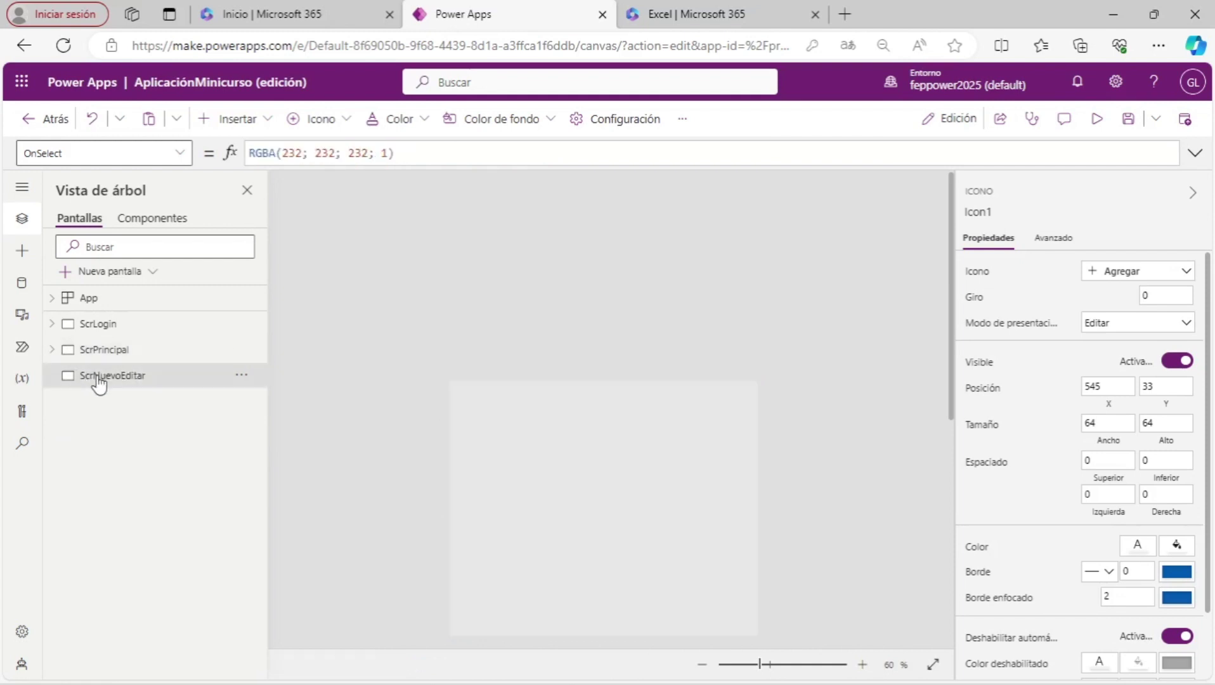
left_click(127, 351)
left_click(602, 419)
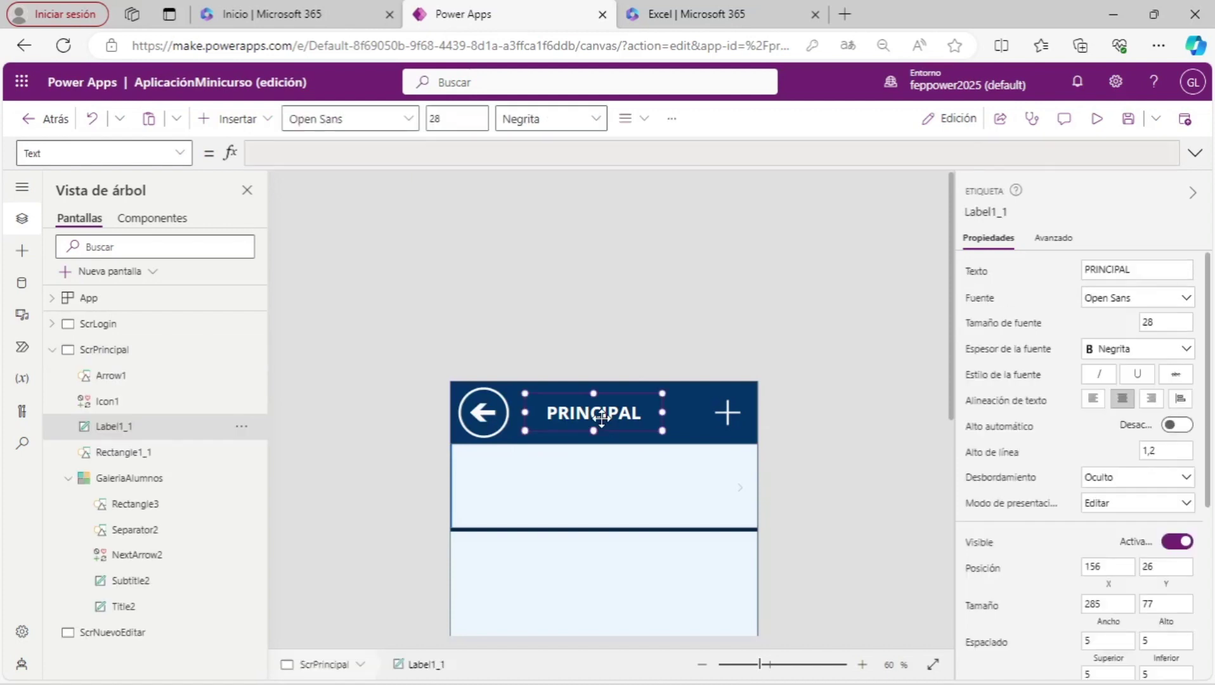
left_click(692, 439, "shift")
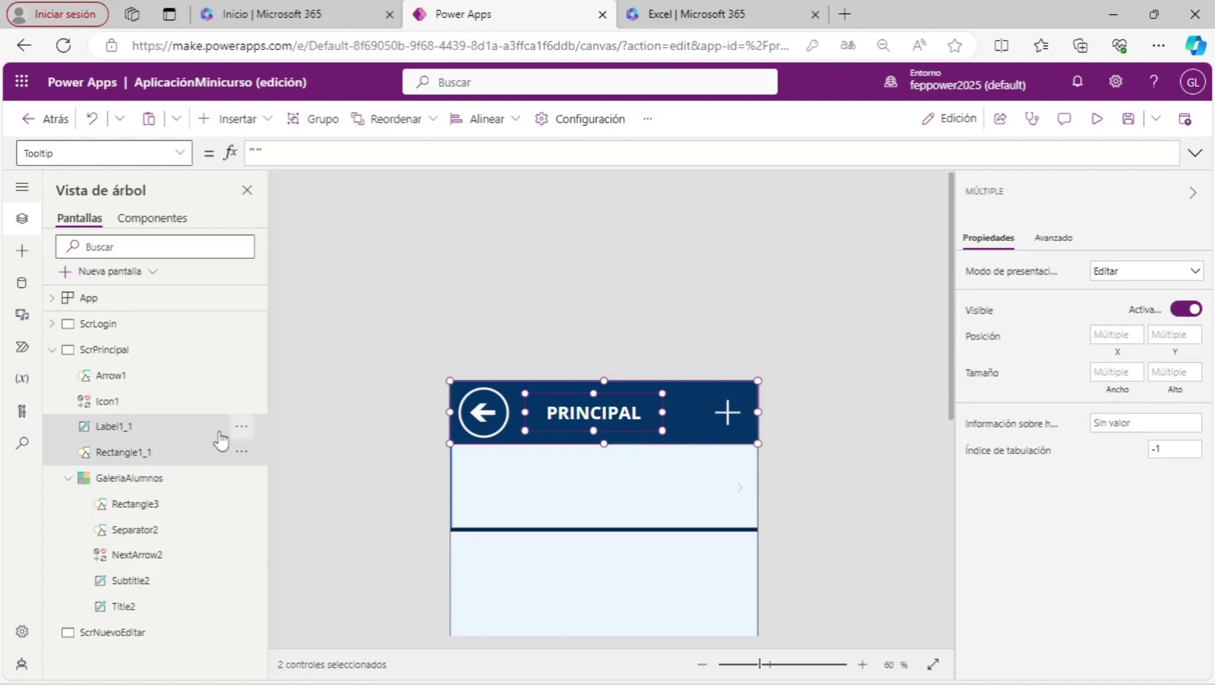
left_click(52, 350)
left_click(113, 376)
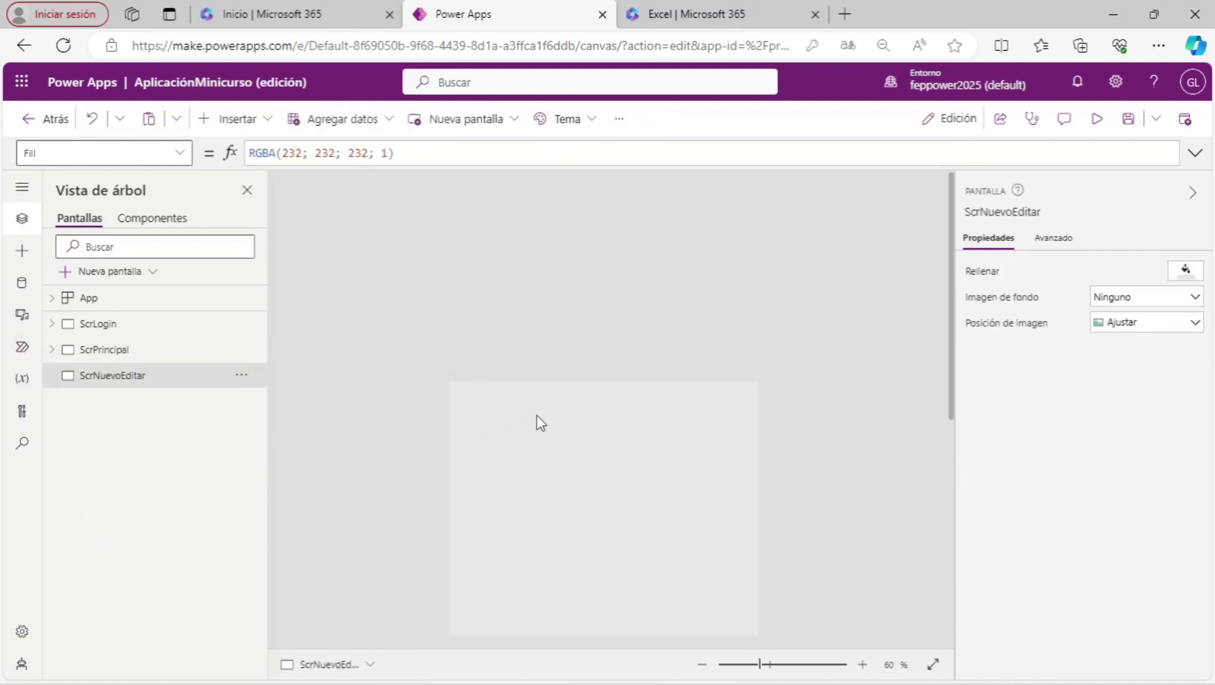
key("ctrl+v")
Nudge the pasted title slightly right and change its text to Formulario.
left_click(622, 482)
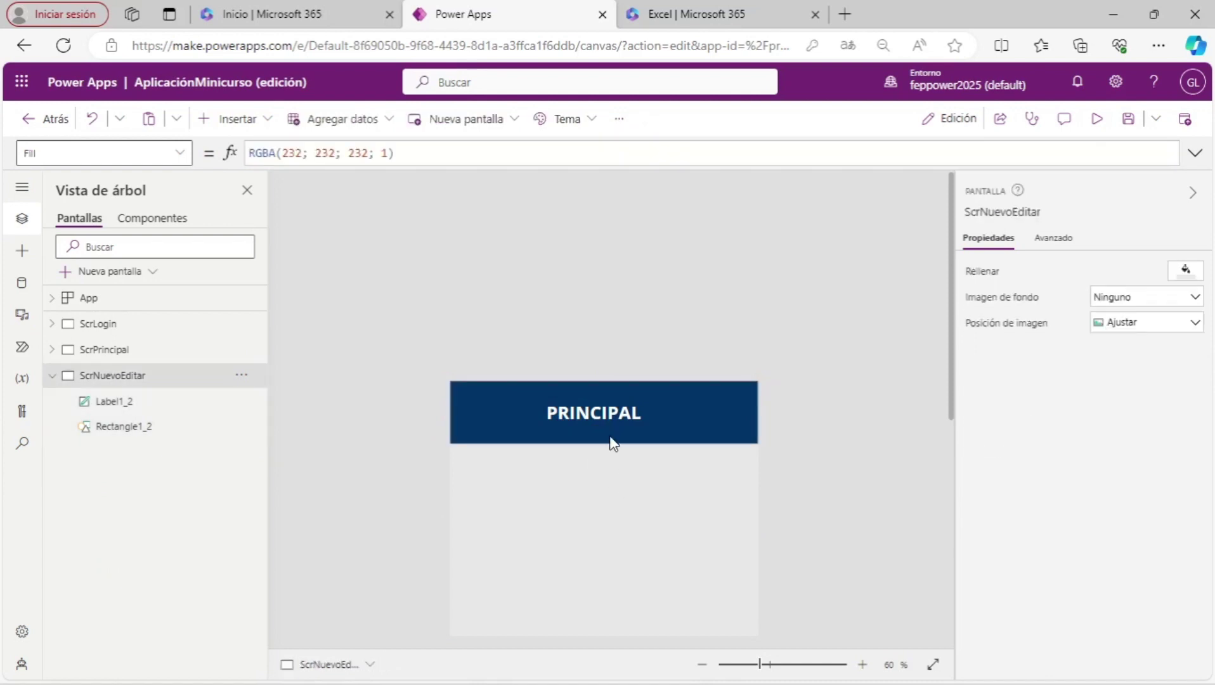
left_click(612, 414)
left_click_drag(603, 419, 614, 418)
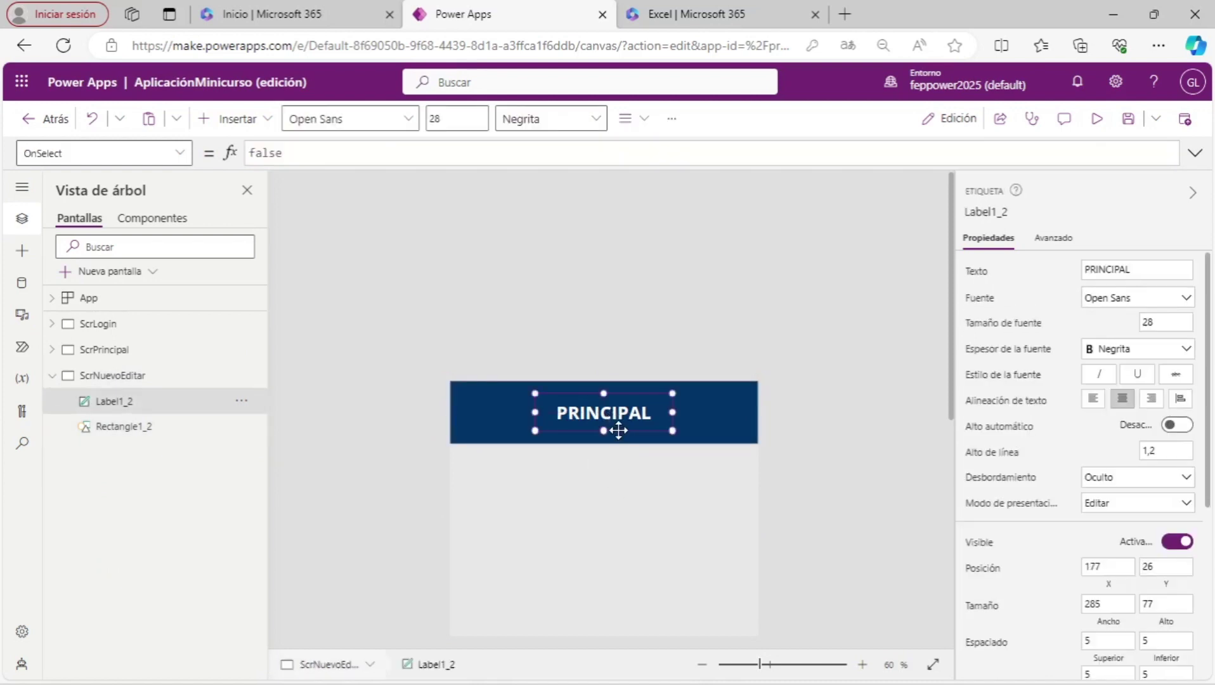
double_click(1144, 273)
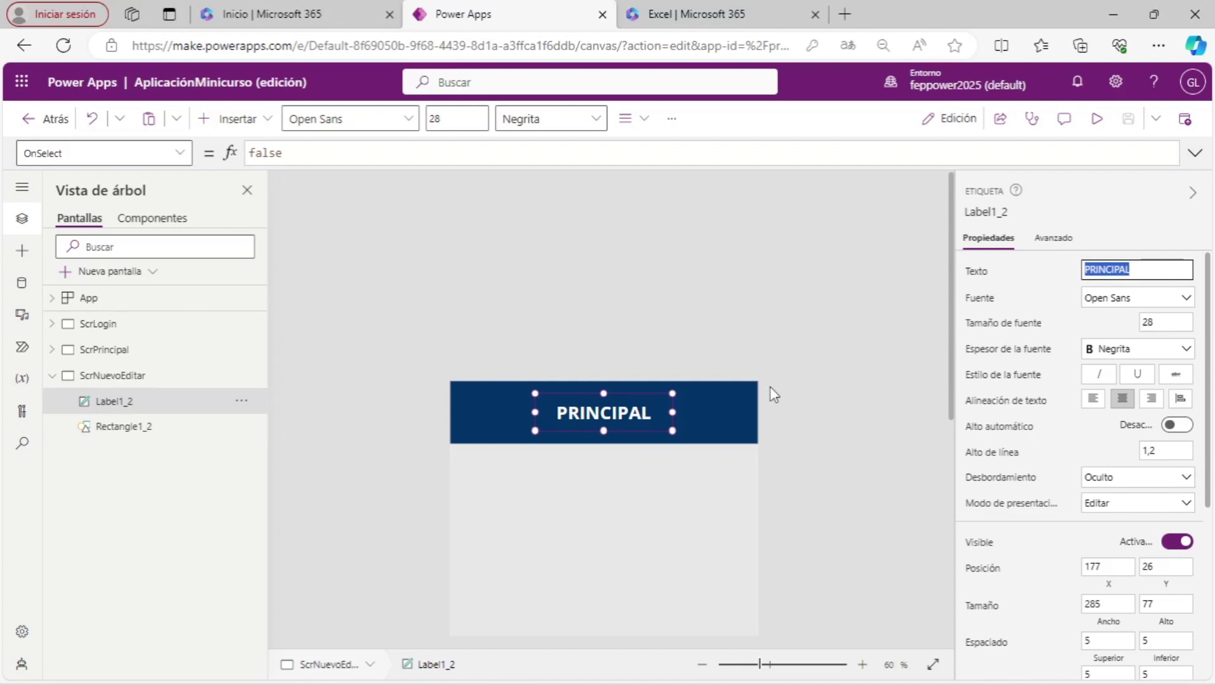
type("F")
type("orm")
type("ulario")
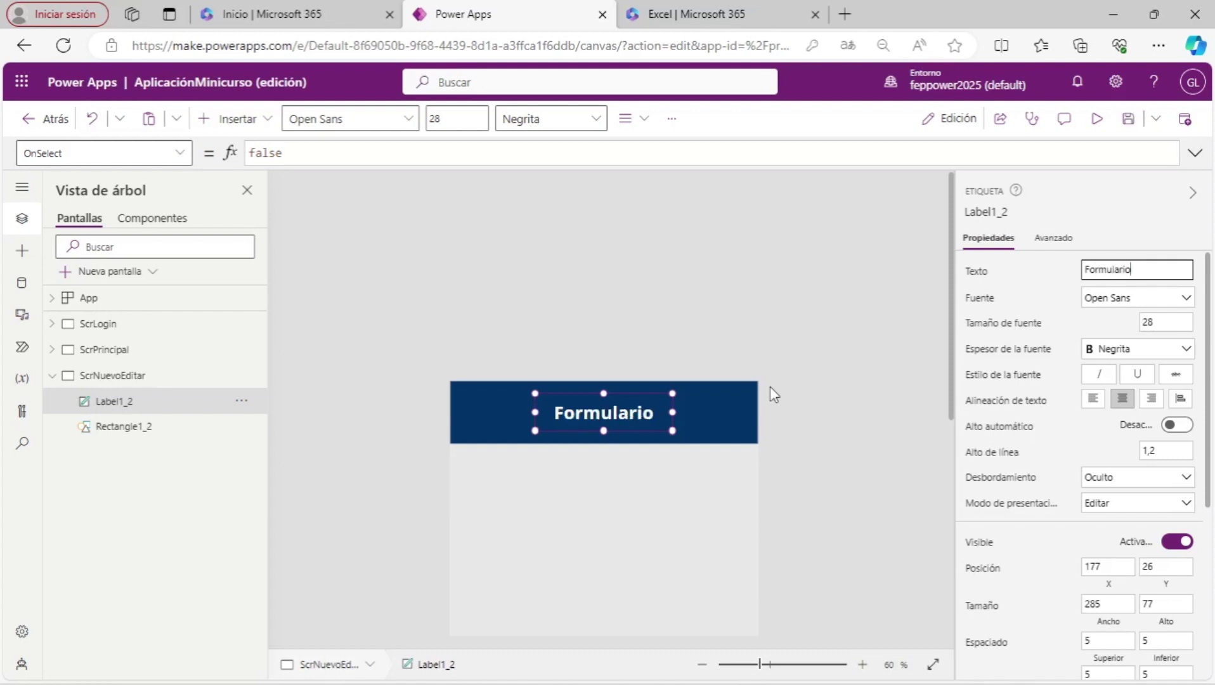
Review the LOGIN, PRINCIPAL and Formulario screens at a lower zoom, ending on LOGIN.
left_click(131, 326)
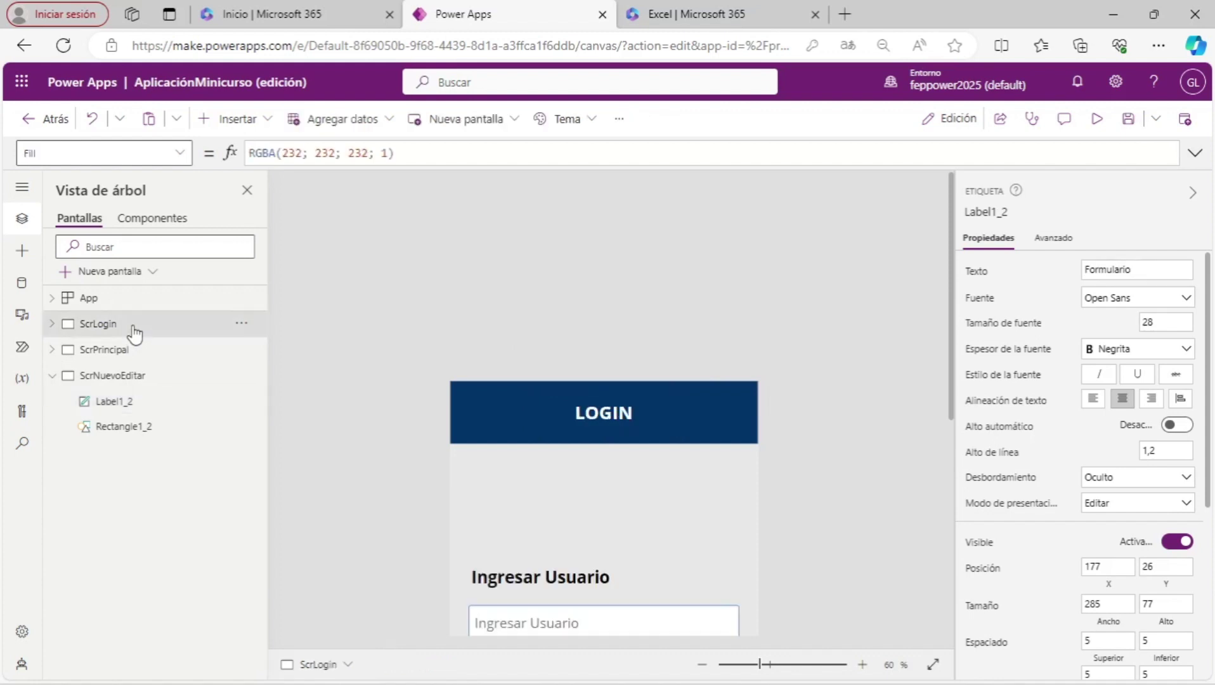
scroll(678, 390, "down", 4)
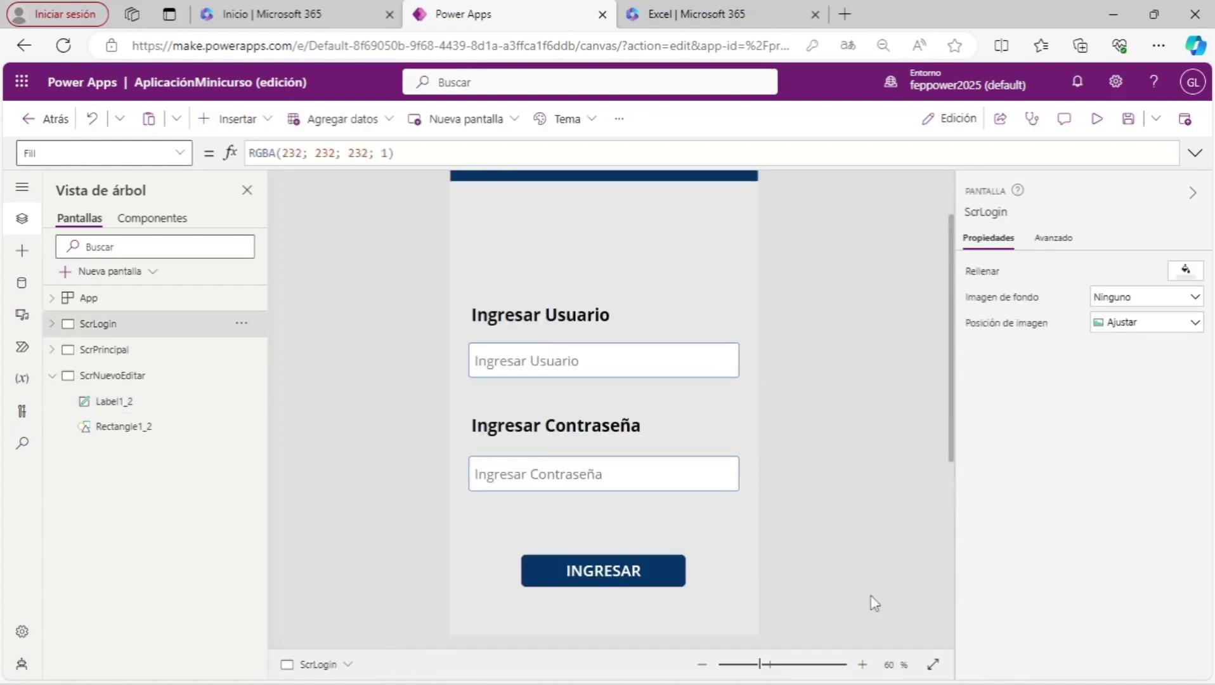
left_click_drag(761, 664, 748, 664)
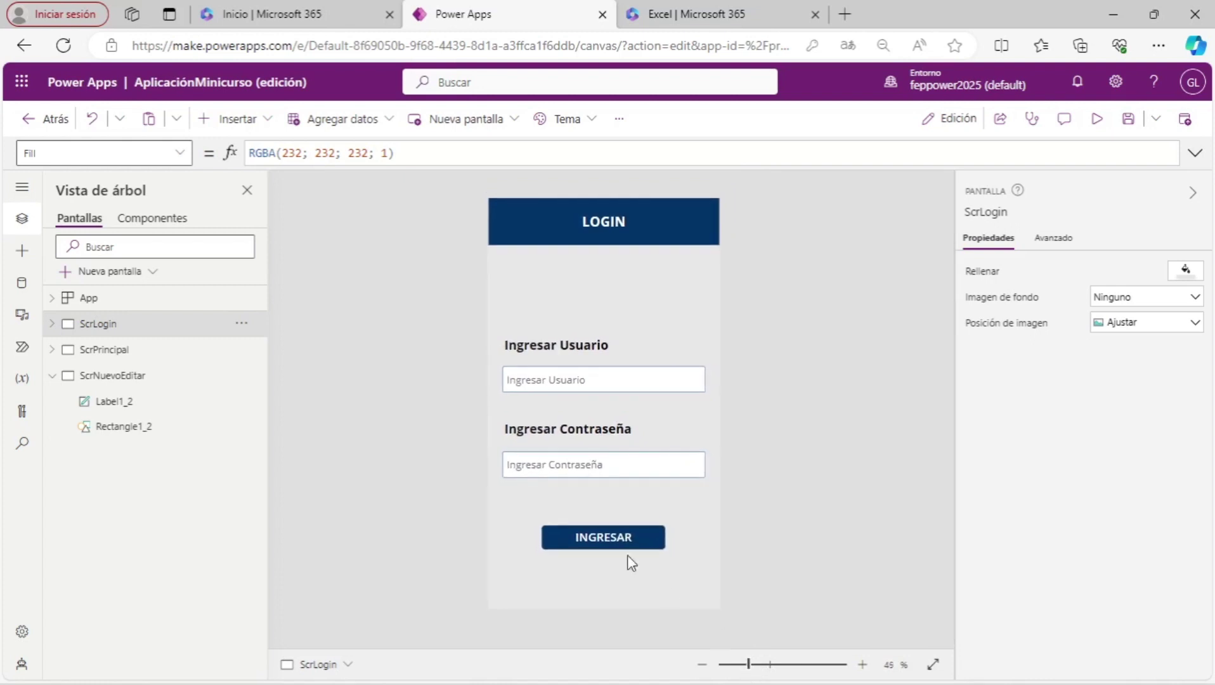
left_click(120, 350)
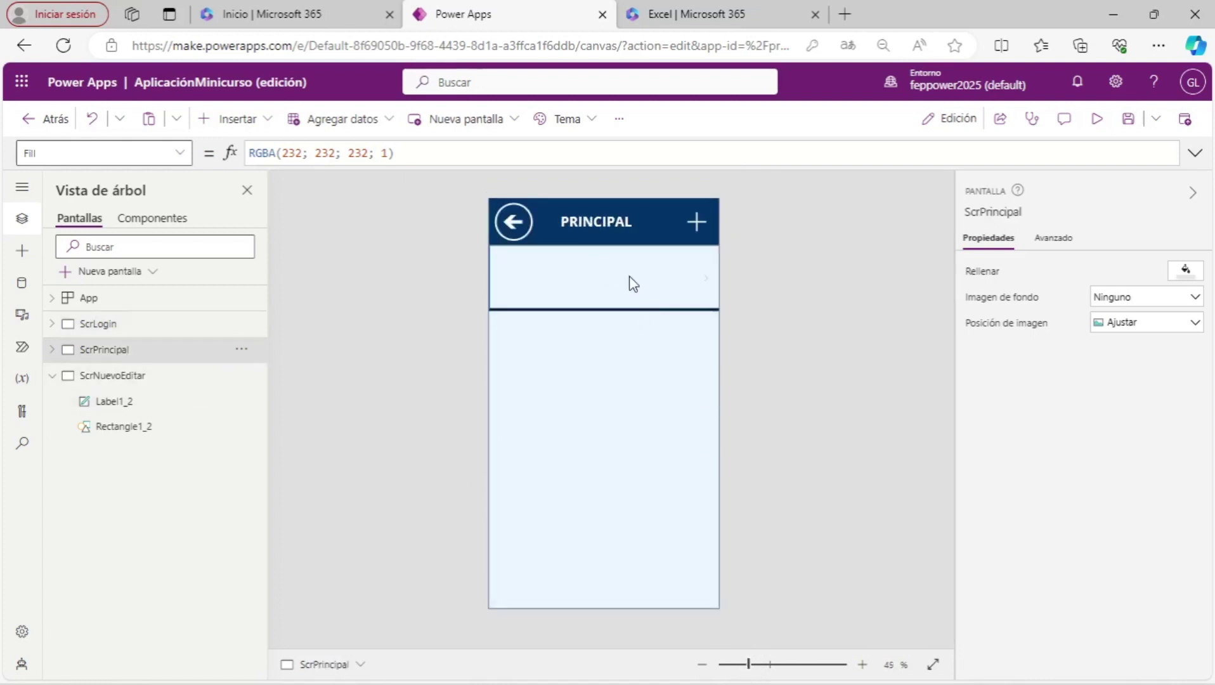
left_click(166, 377)
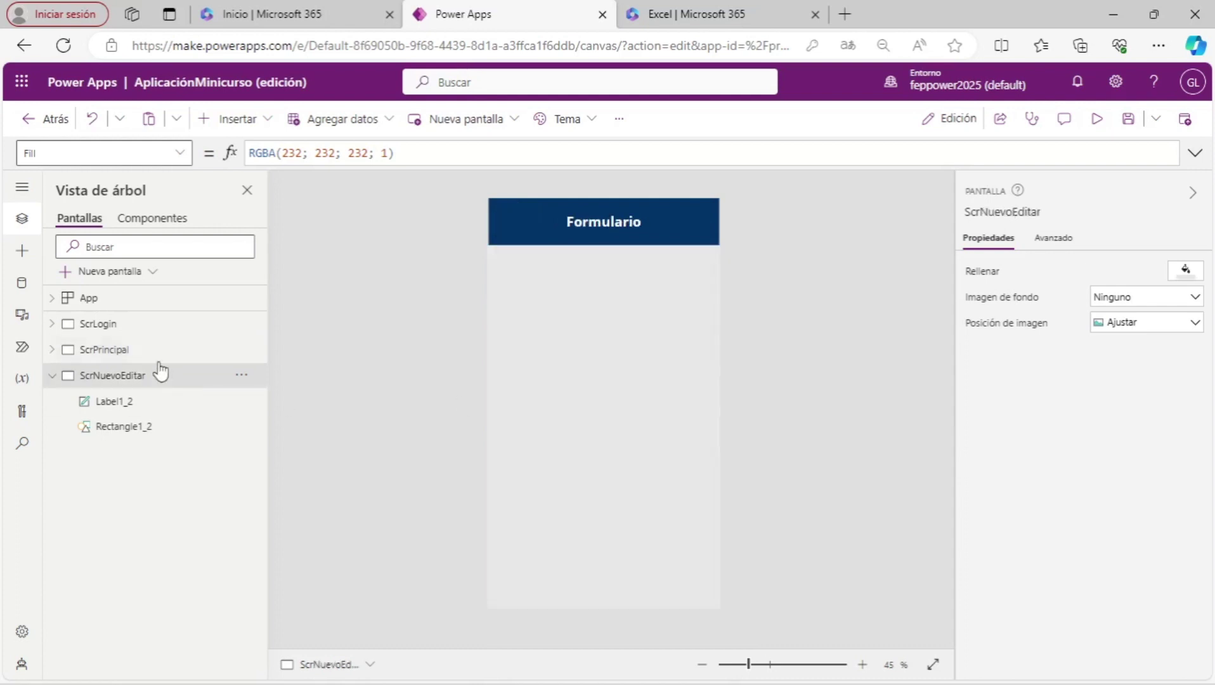
left_click(143, 324)
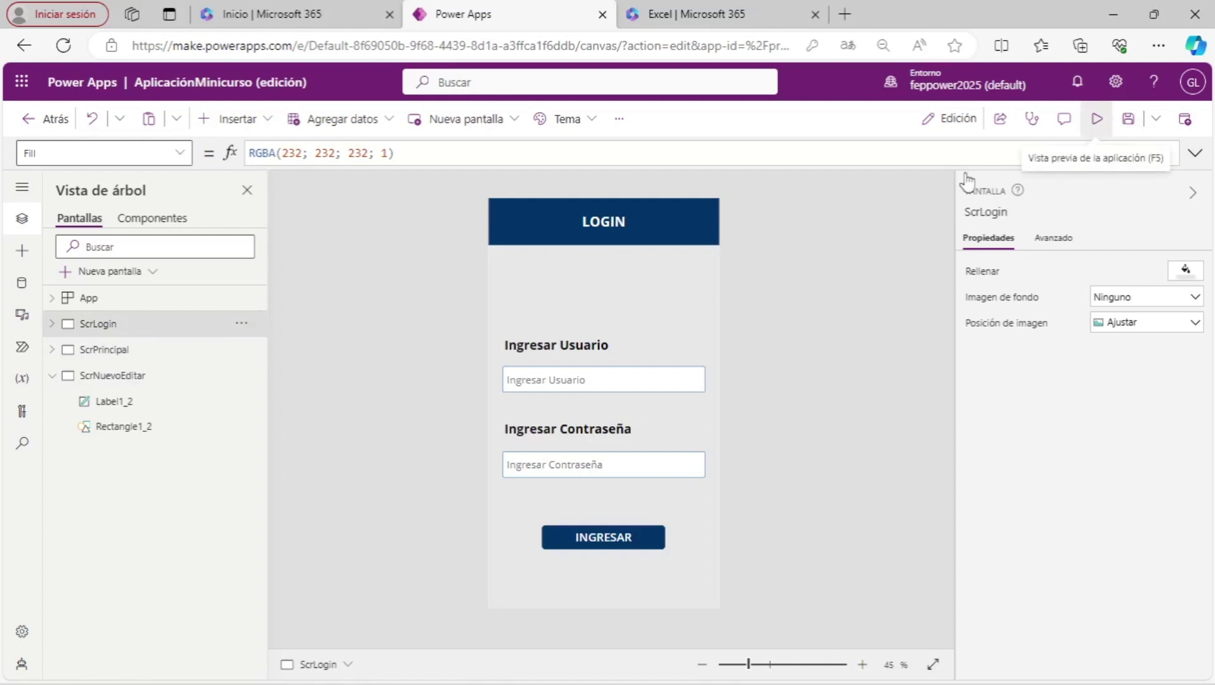
Preview the app and log in with the test username and password to reach PRINCIPAL.
left_click(1102, 133)
left_click(634, 364)
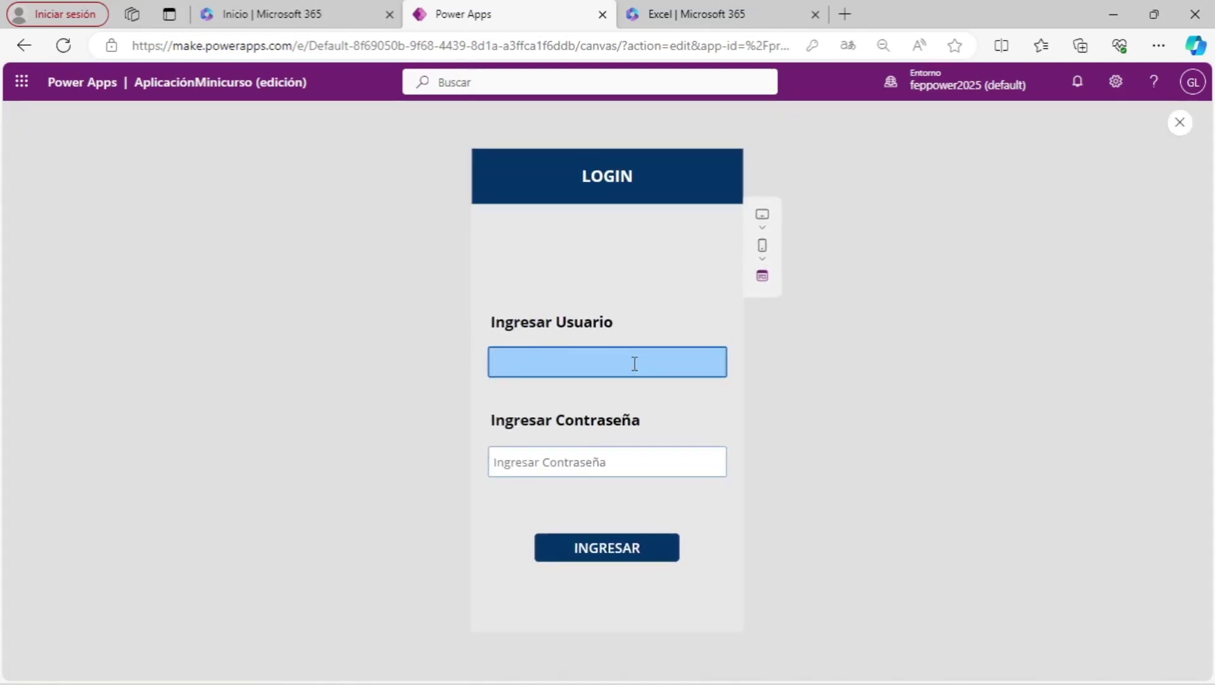
type("ELVIS")
key("Tab")
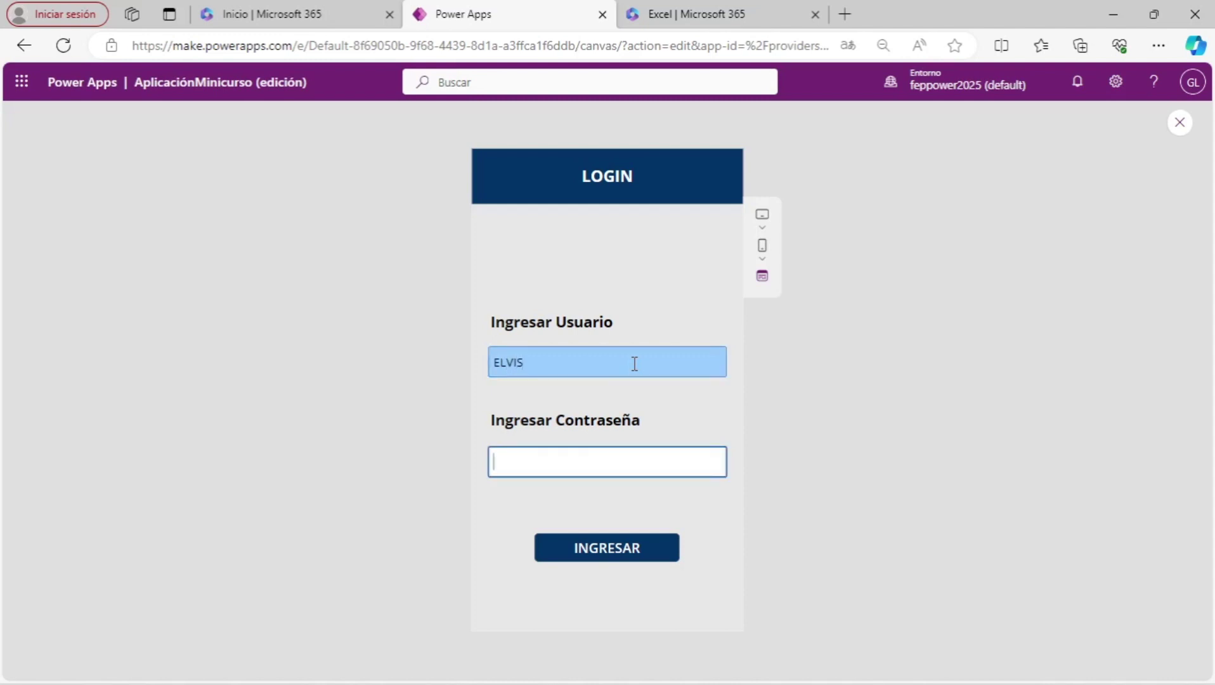
type("12345")
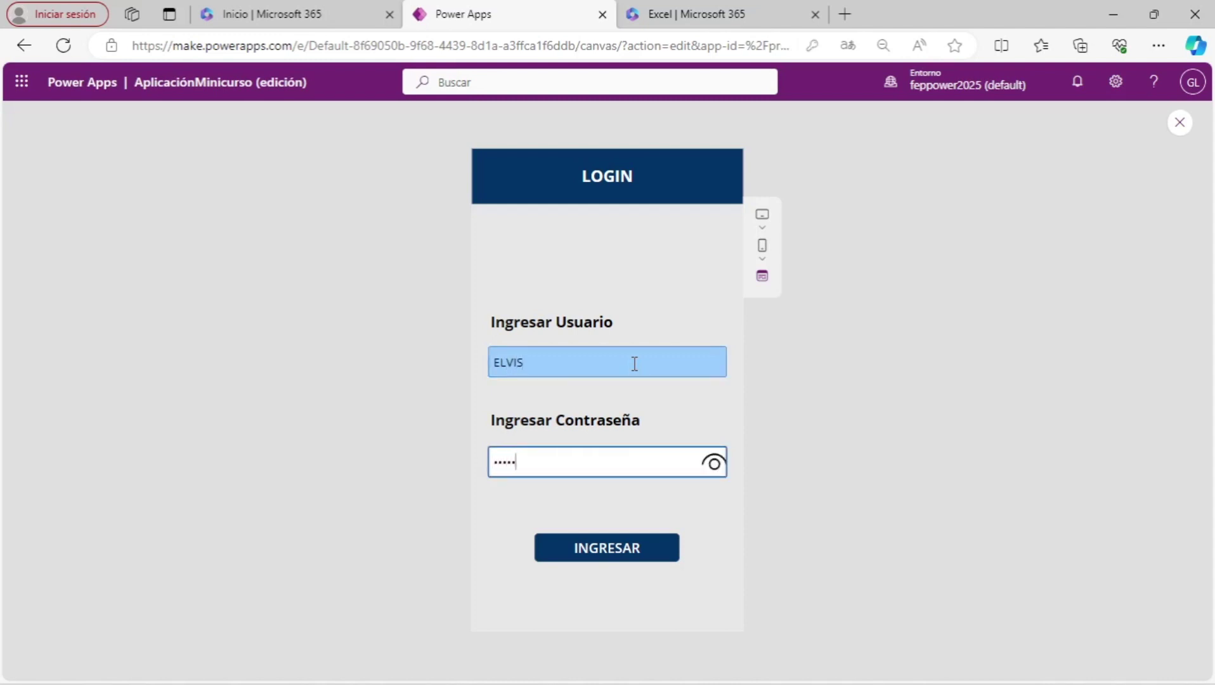
left_click(645, 549)
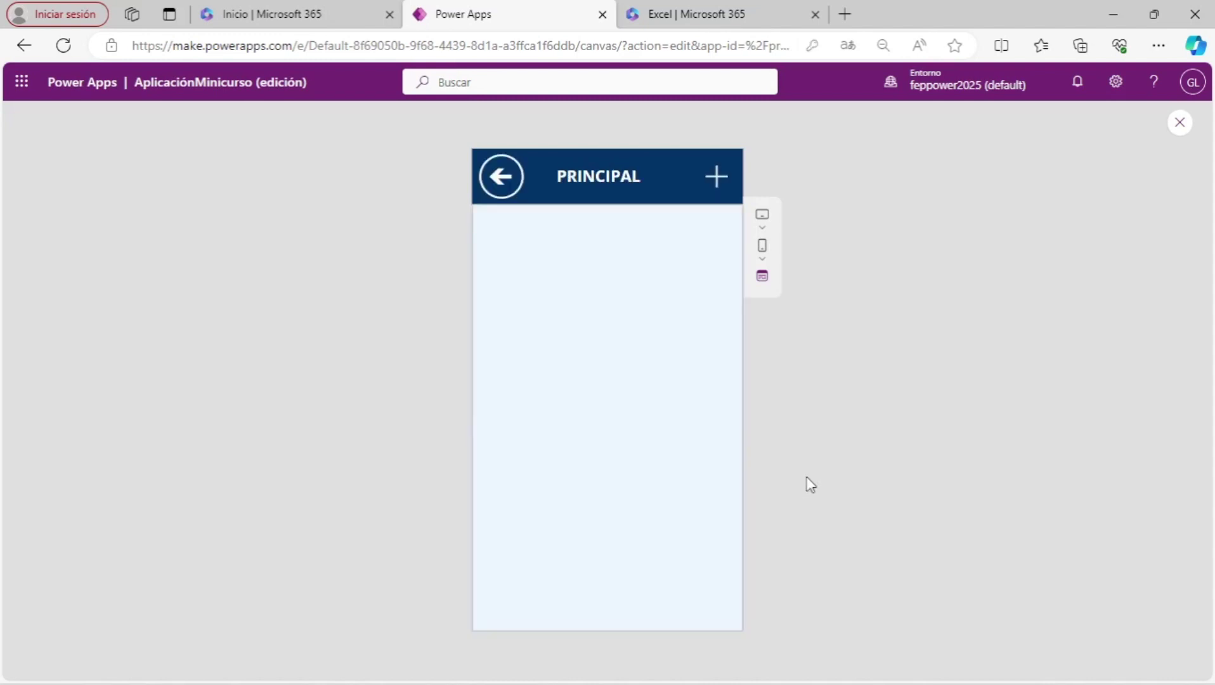
Confirm the + icon opens Formulario, then close the preview and show the LOGIN screen.
left_click(716, 175)
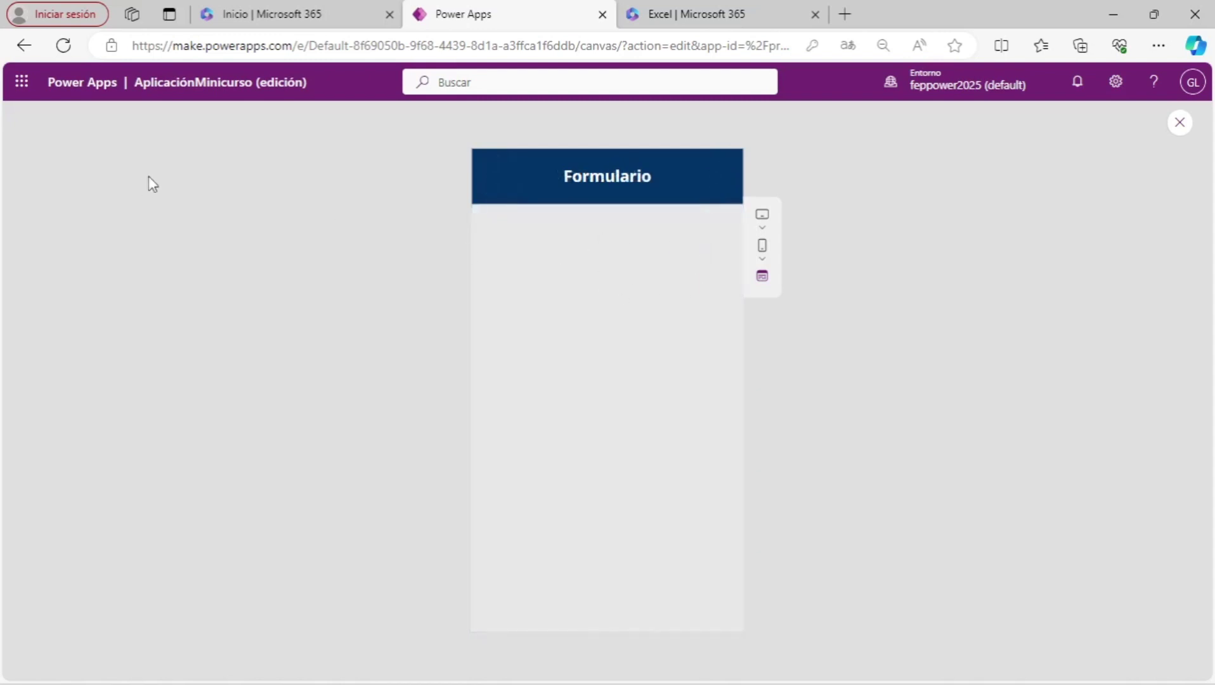
left_click(1181, 124)
left_click(141, 337)
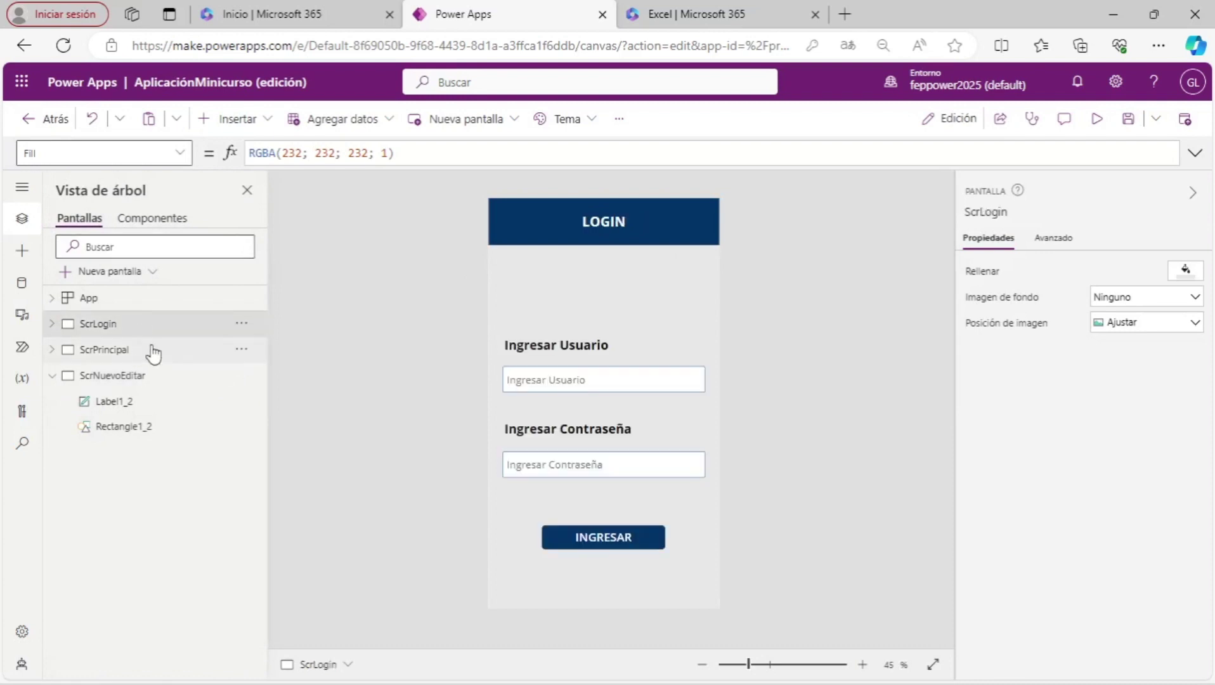
Review the PRINCIPAL and Formulario screens and browse the Data and Insert panes, returning to Tree view.
left_click(152, 352)
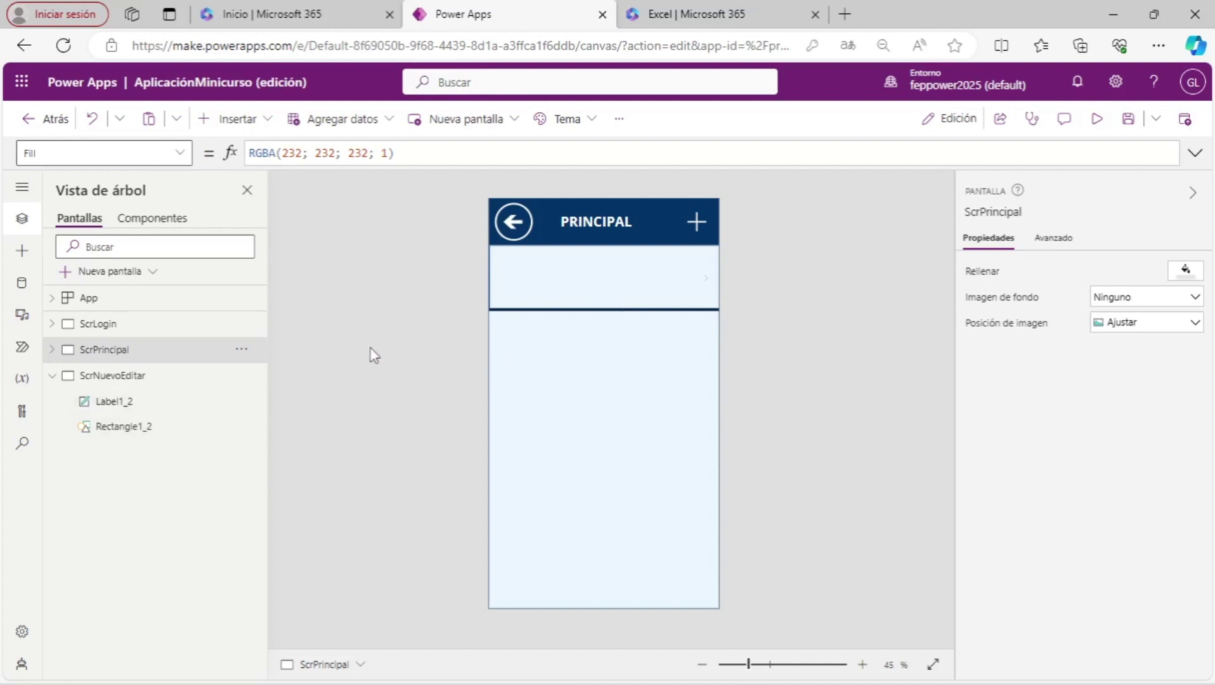
left_click(168, 377)
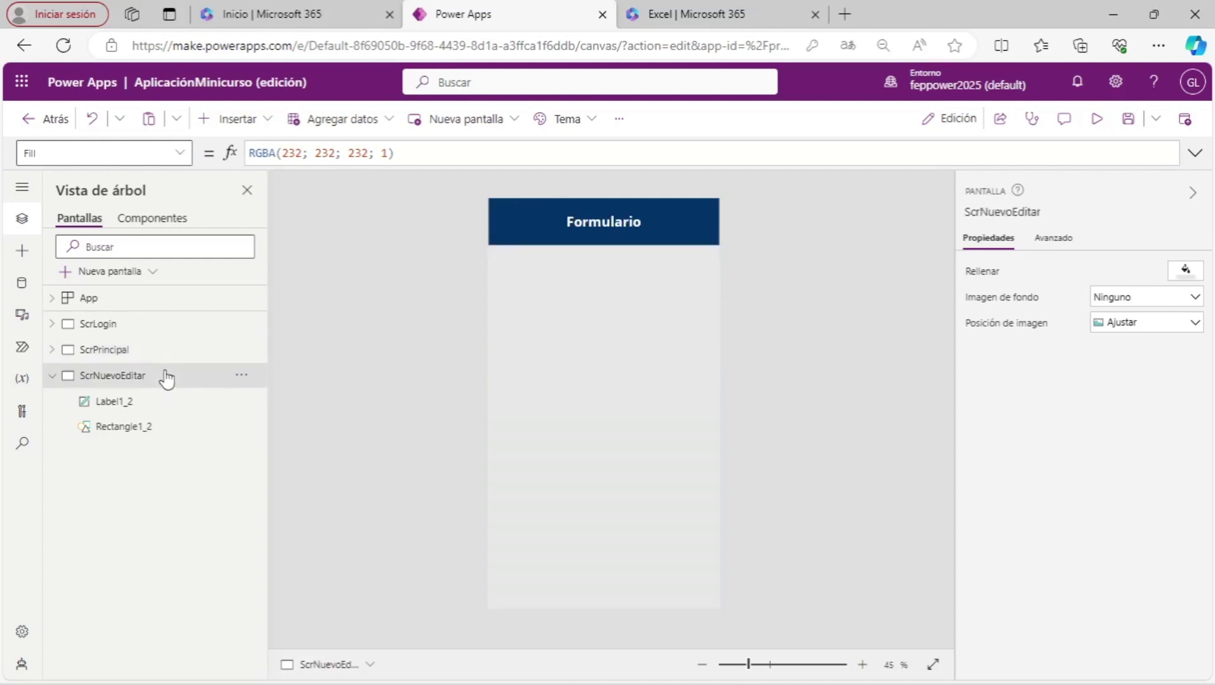
left_click(143, 353)
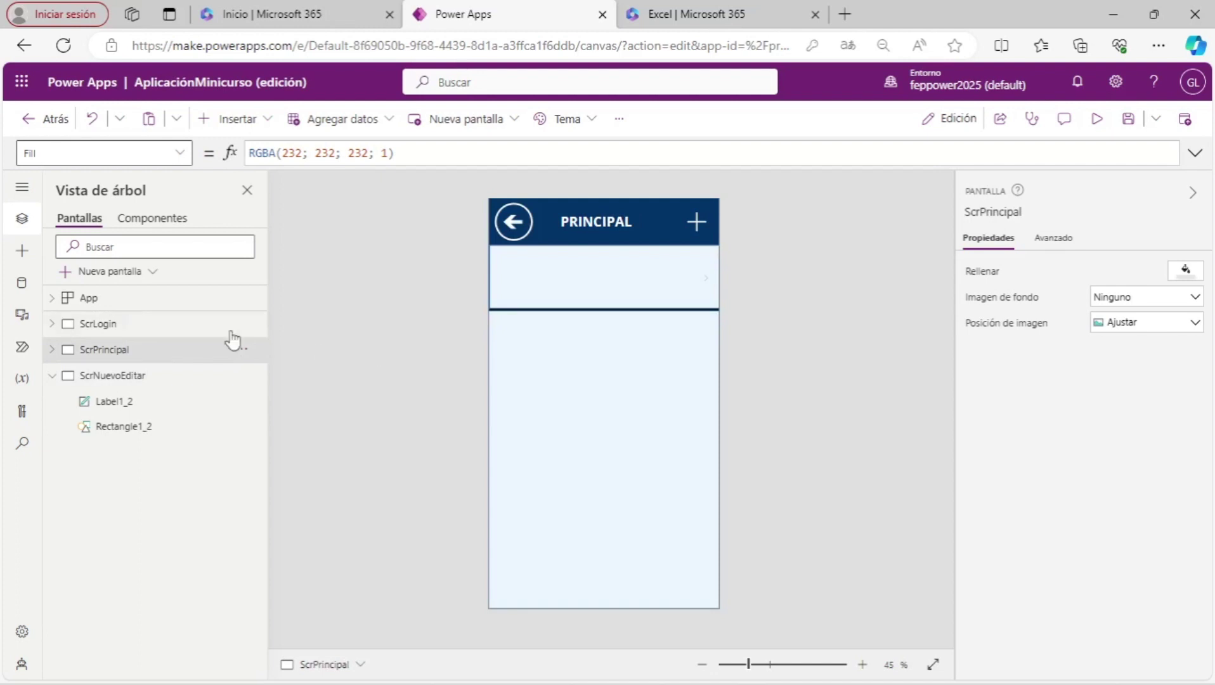
left_click(22, 283)
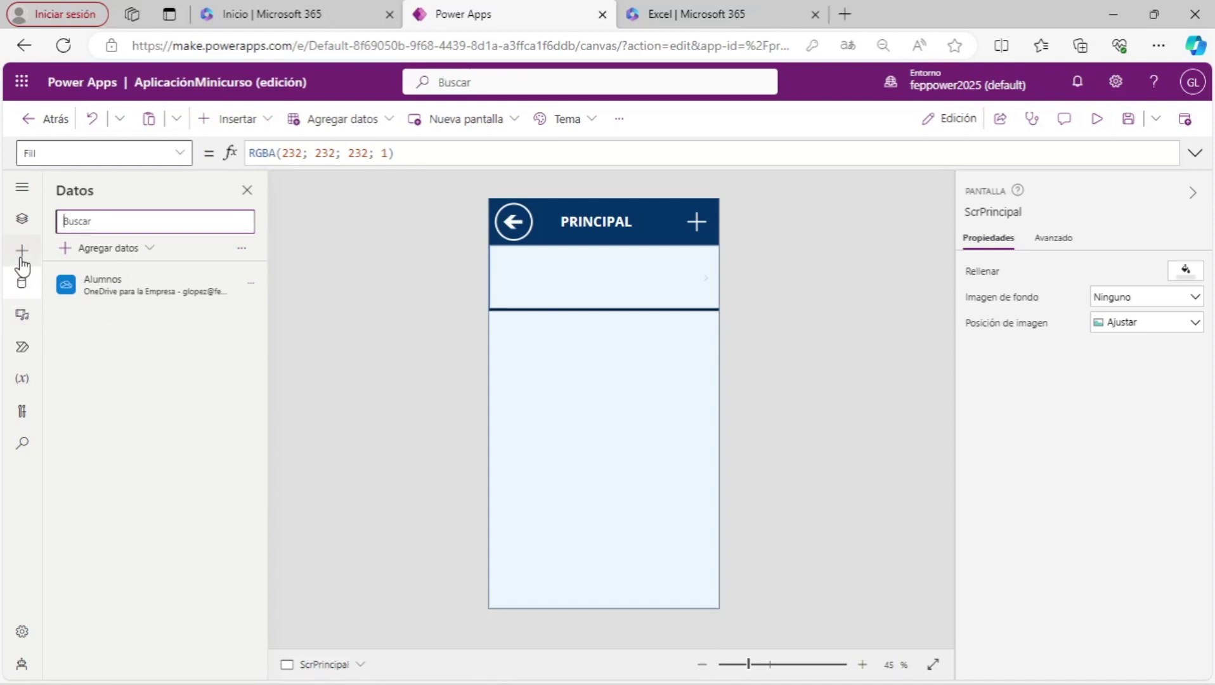
left_click(23, 251)
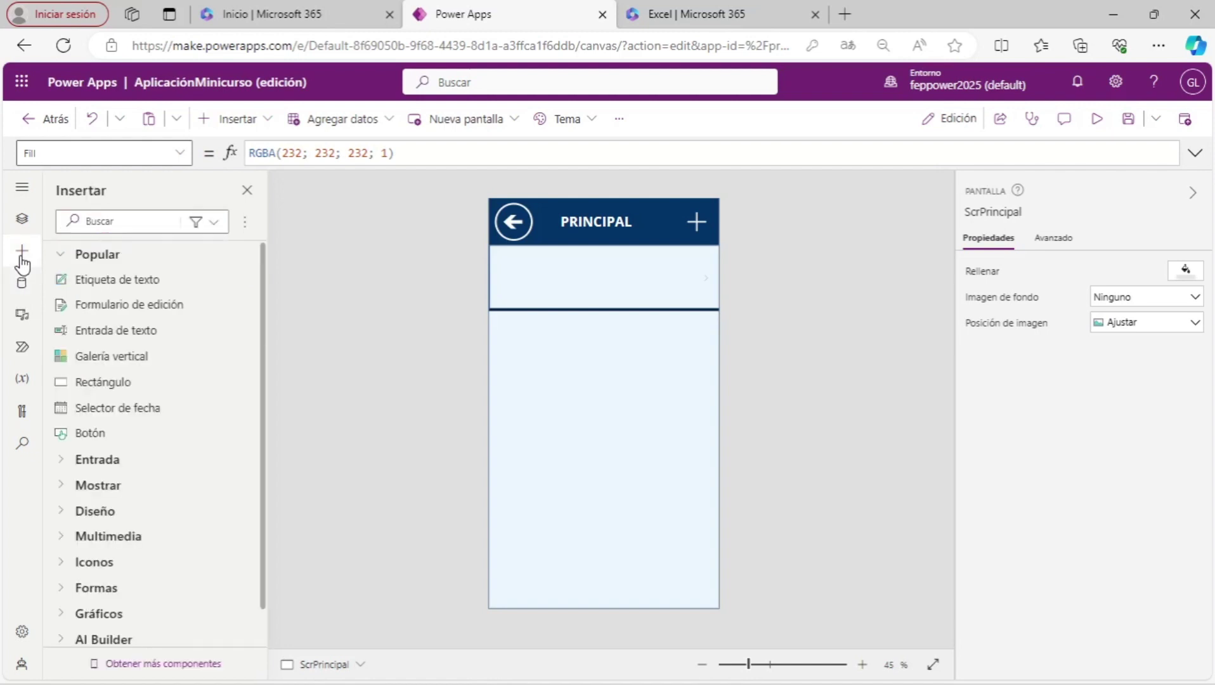
left_click(22, 219)
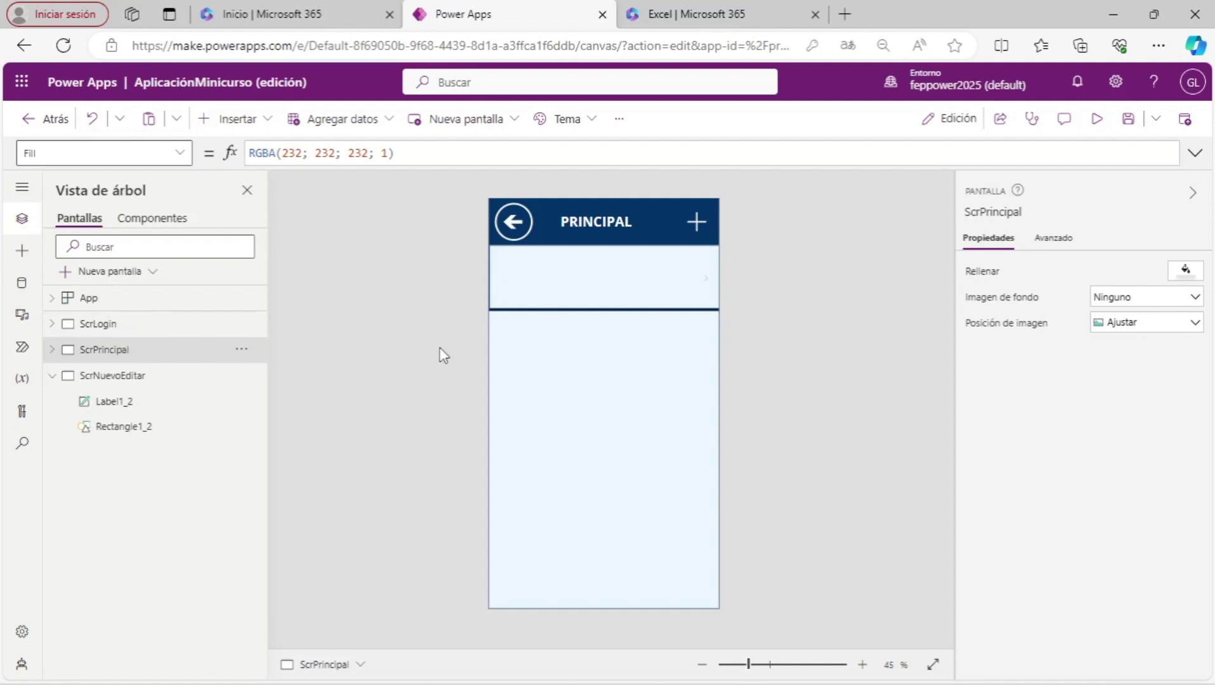
left_click(513, 228)
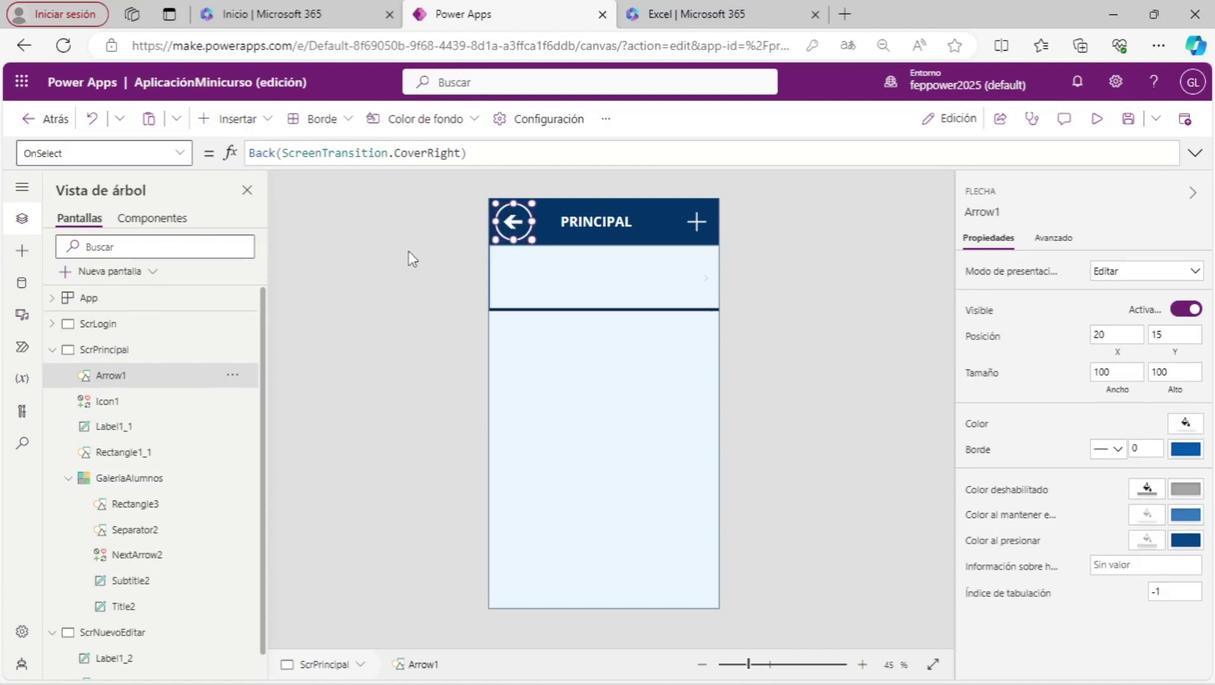
left_click(700, 223)
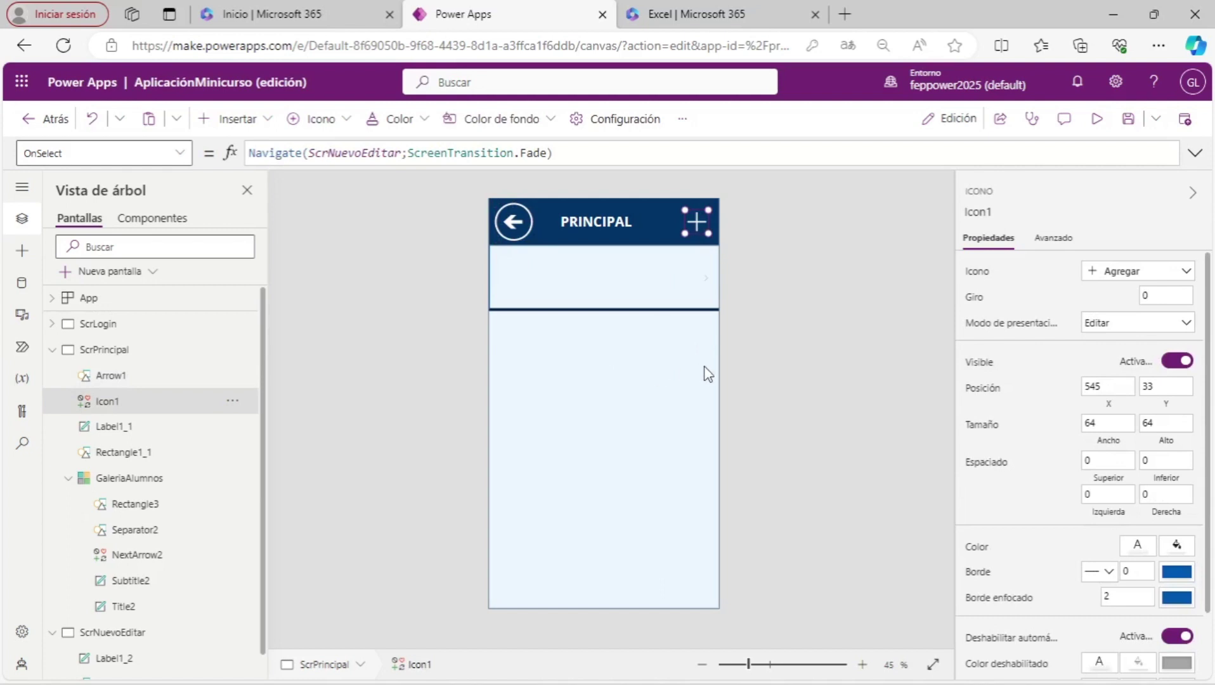
left_click(753, 368)
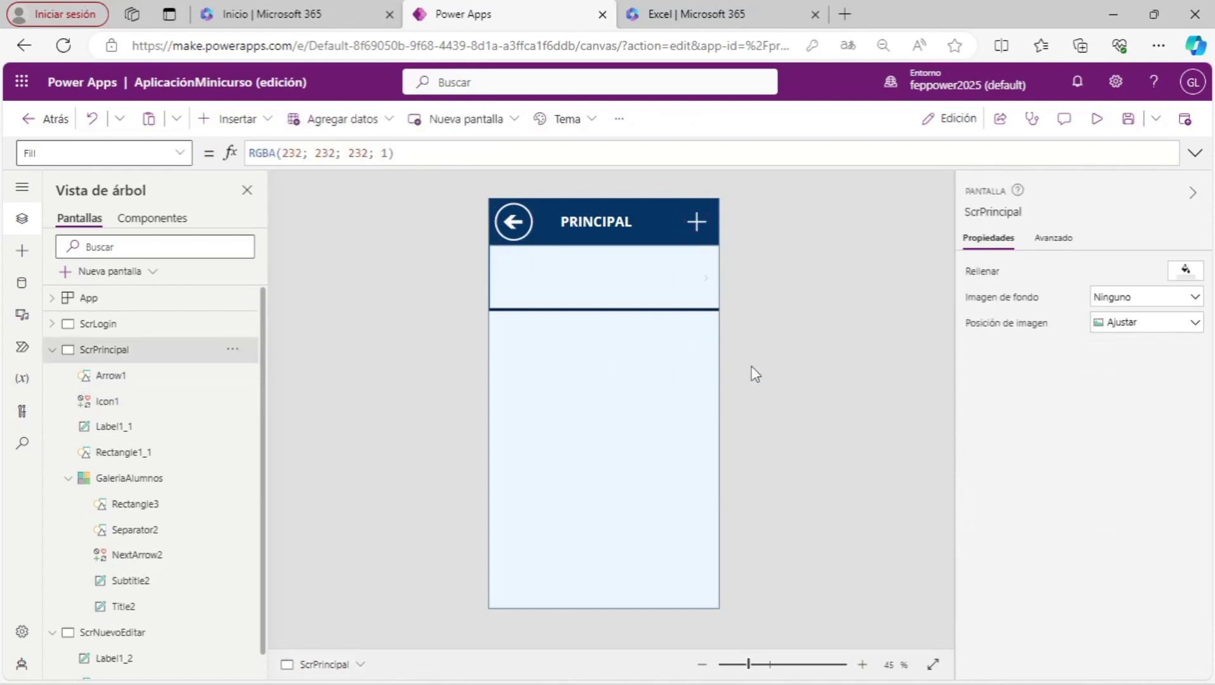